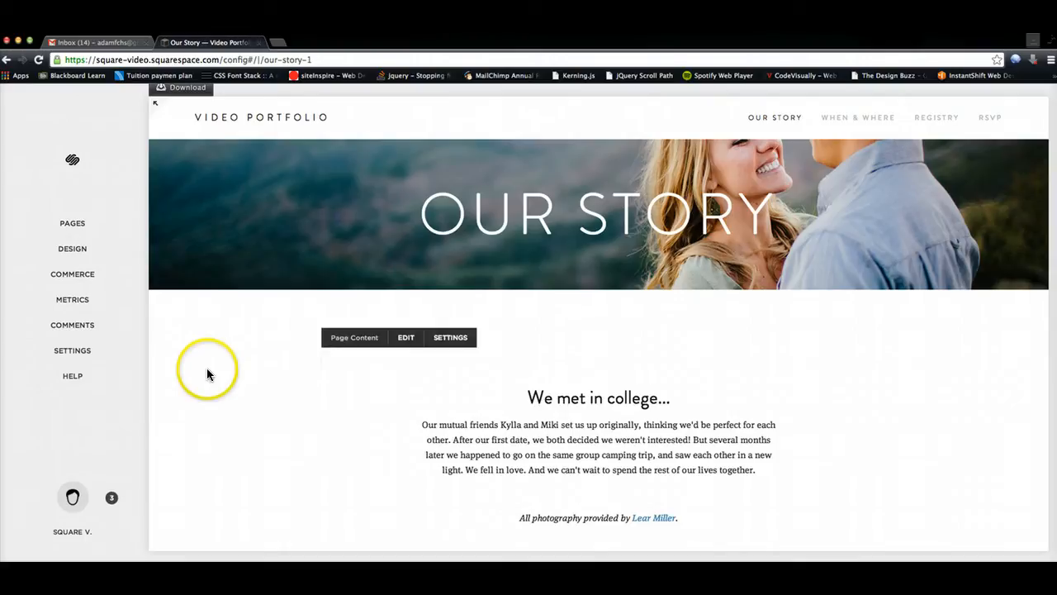
Open the site's advanced 404 Error / Page Not Found settings and view the System Default error page.
mouse_move(485, 370)
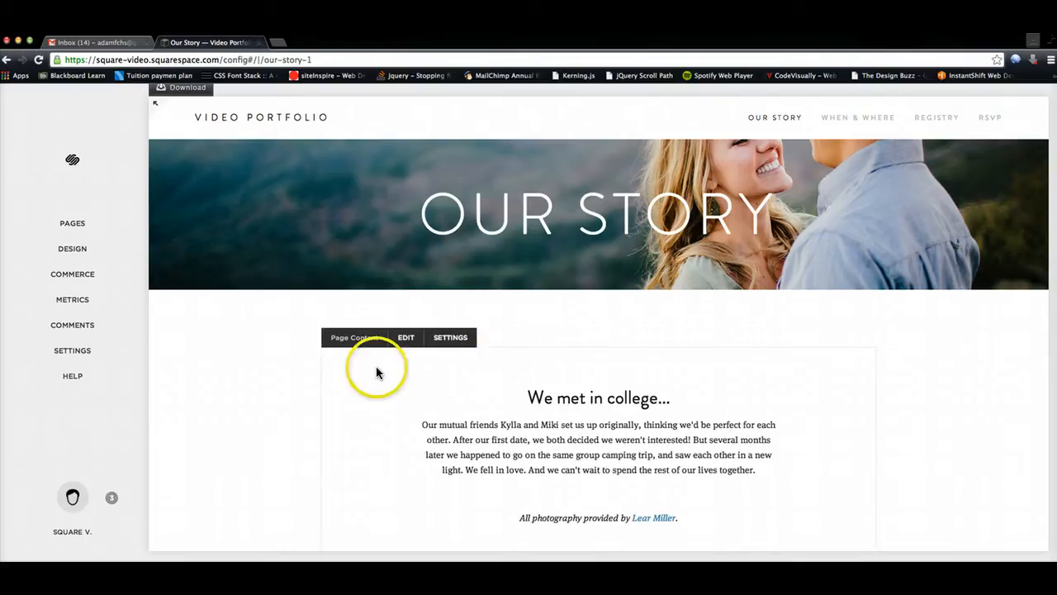
click(70, 229)
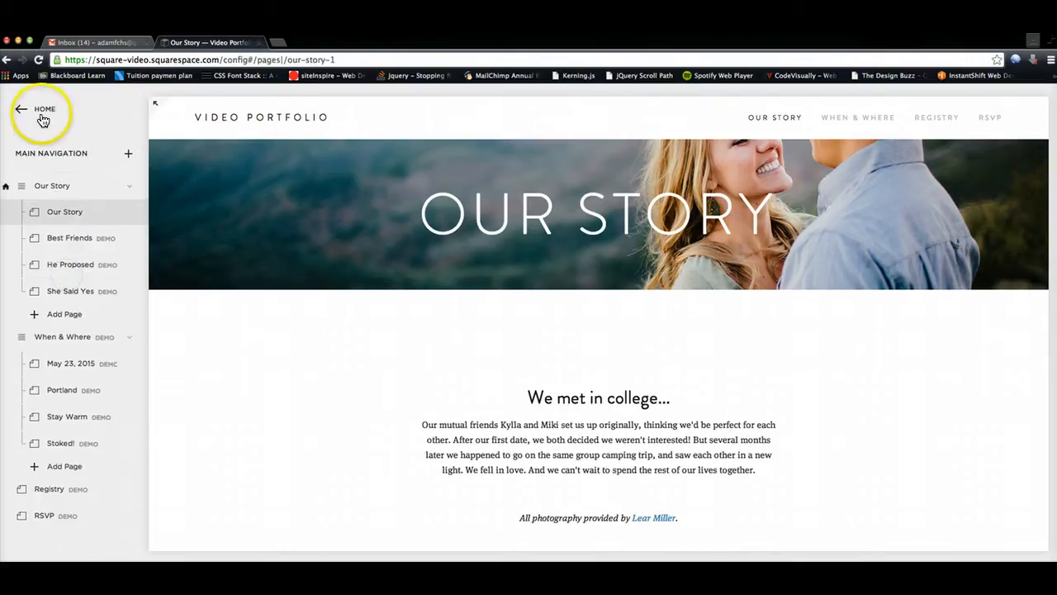
click(42, 115)
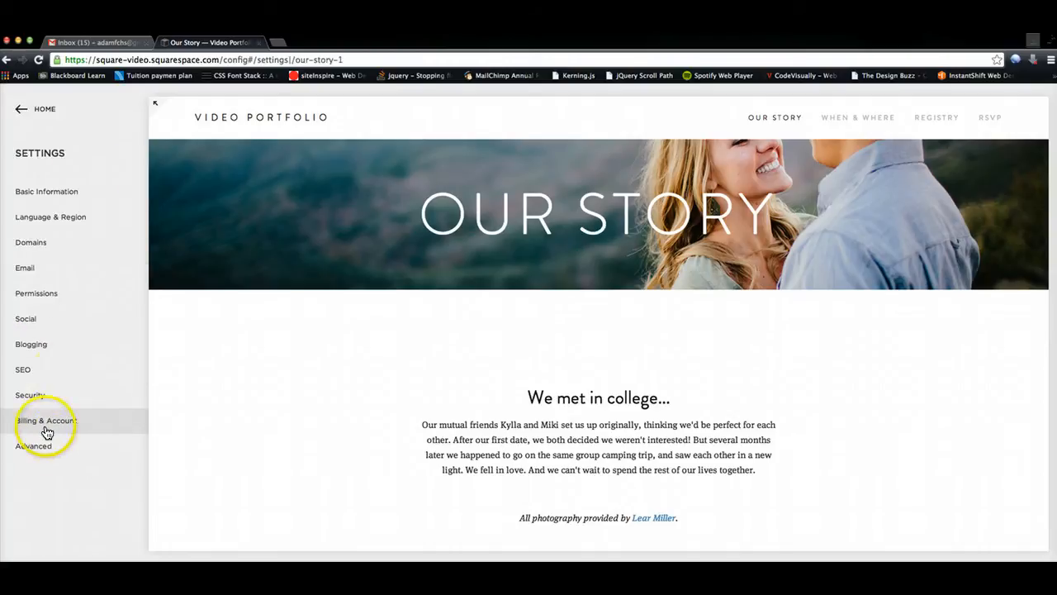
click(40, 447)
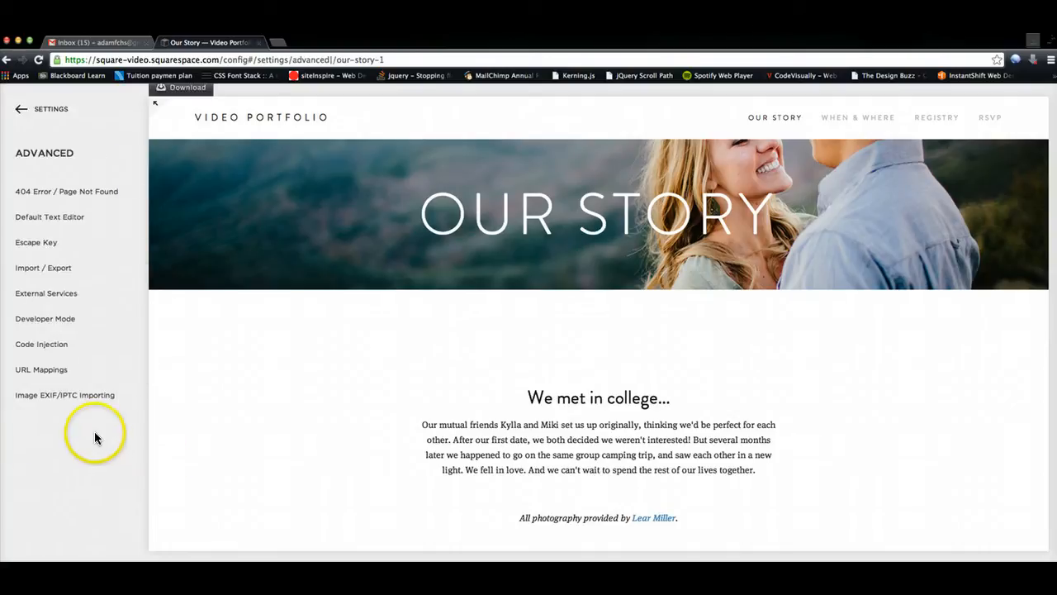
click(95, 198)
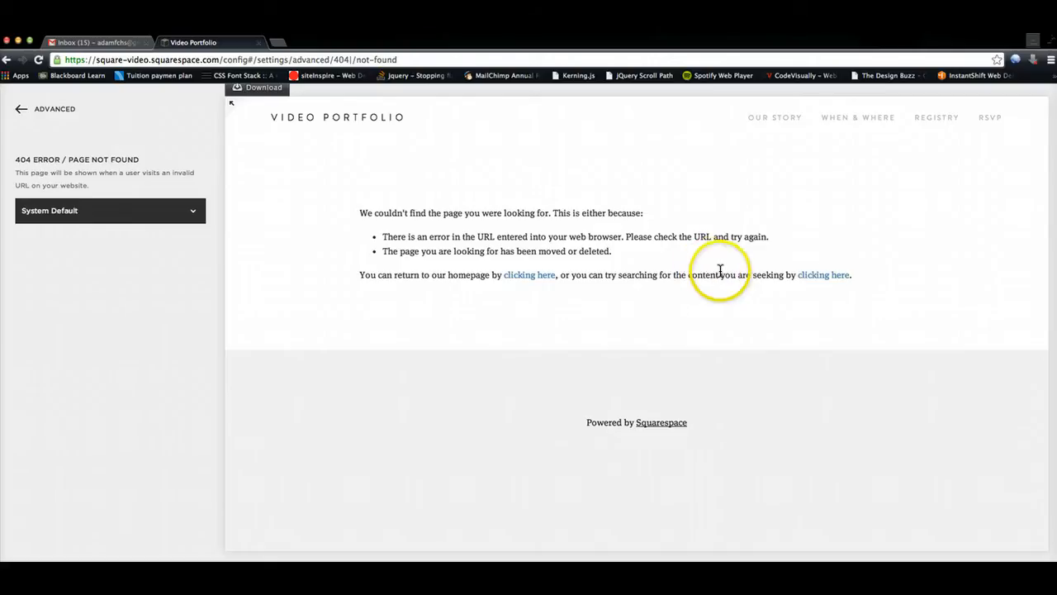
mouse_move(876, 137)
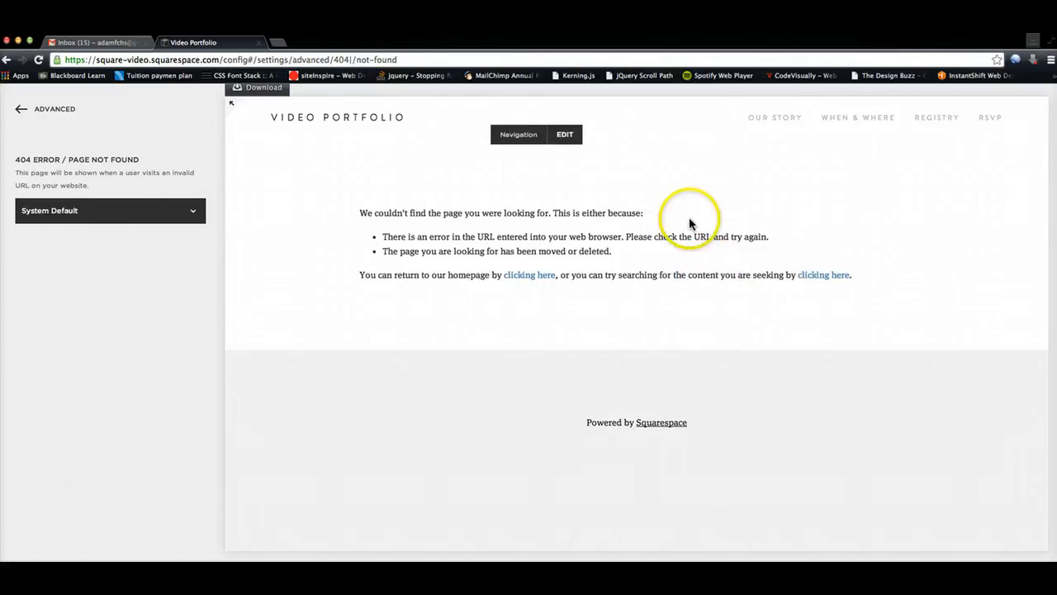
Try Our Story as the page shown for 404 errors and cancel the change.
click(130, 217)
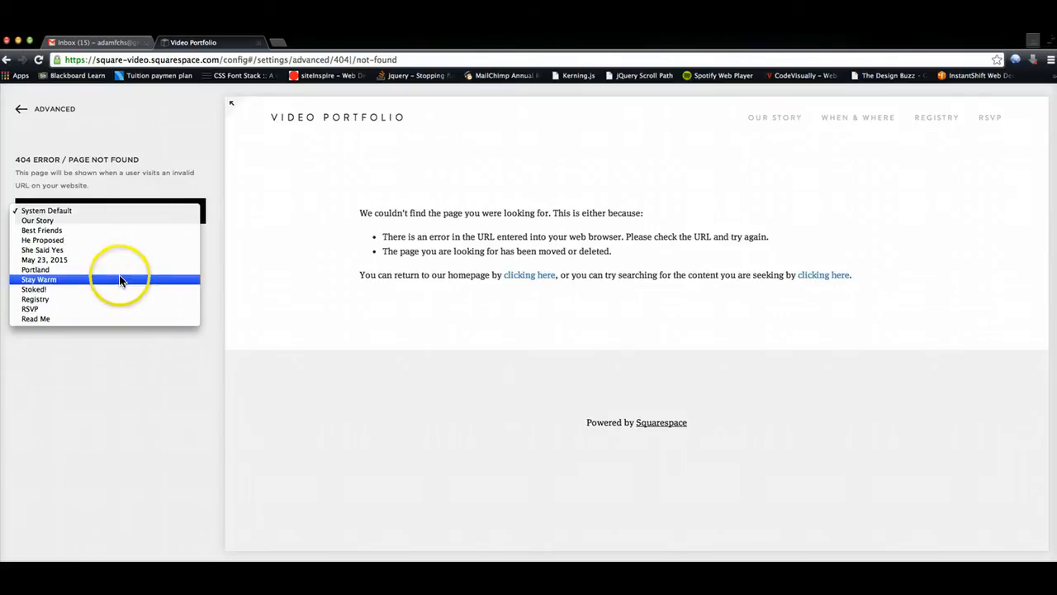
click(119, 221)
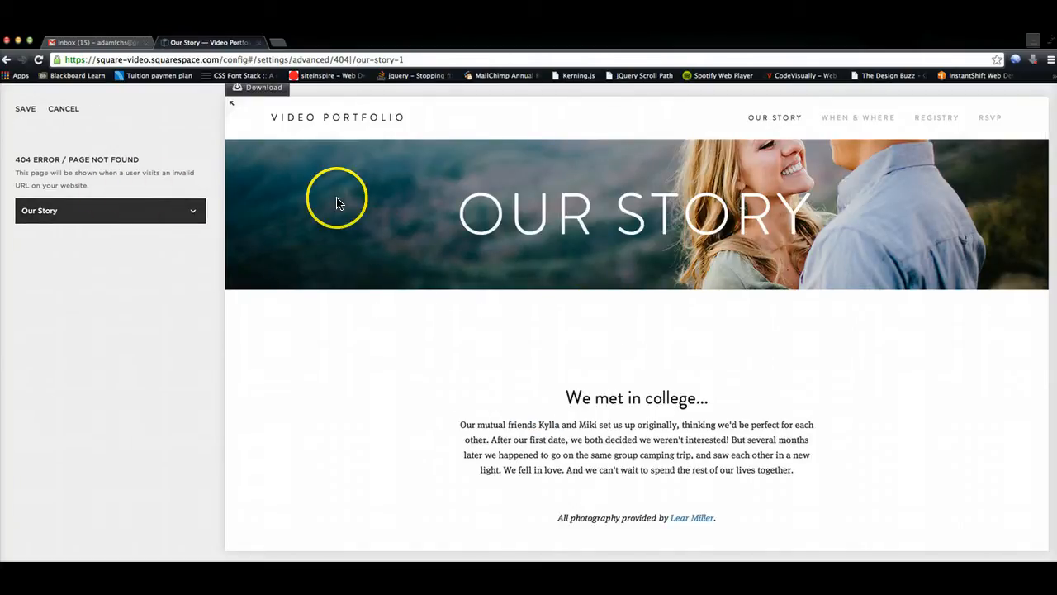
click(570, 211)
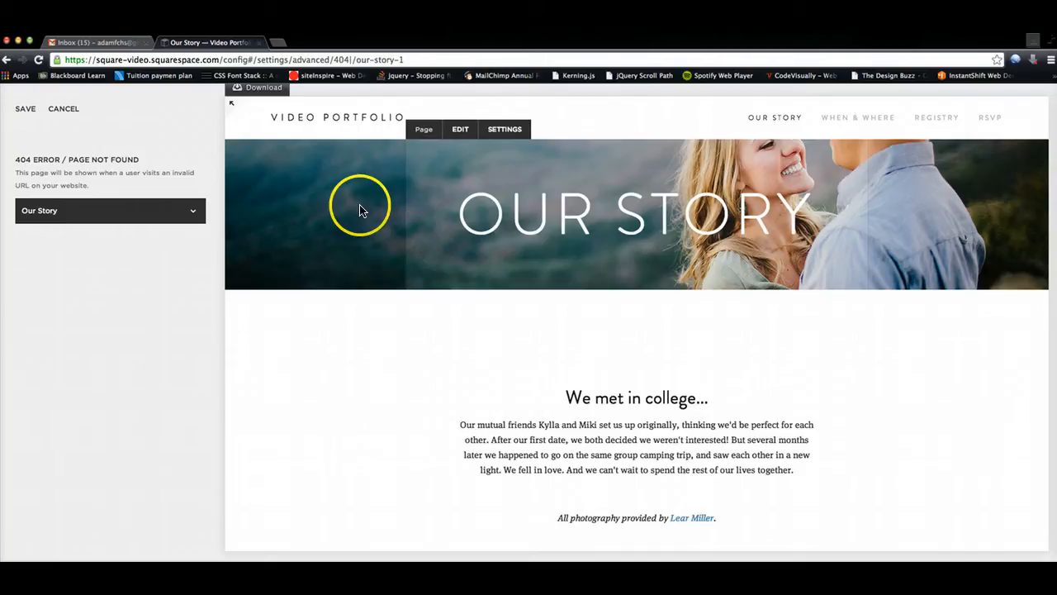
click(193, 215)
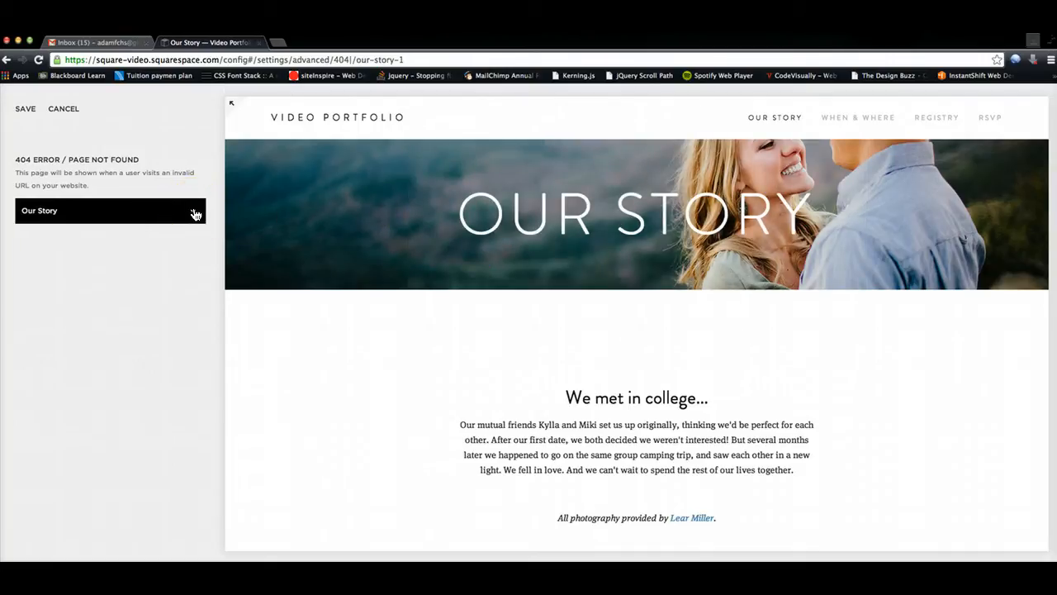
click(191, 215)
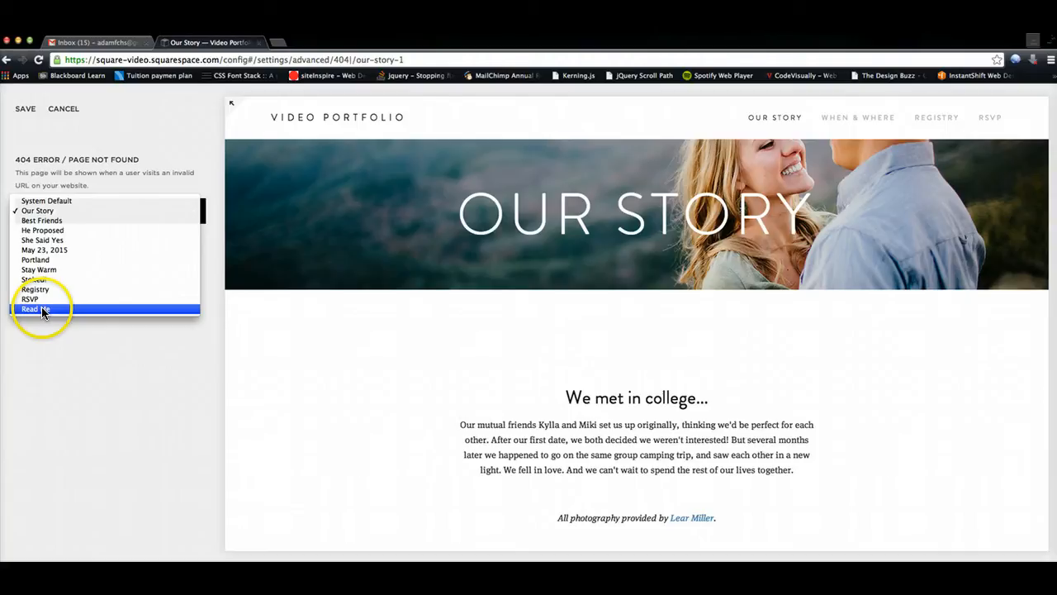
click(51, 119)
click(61, 110)
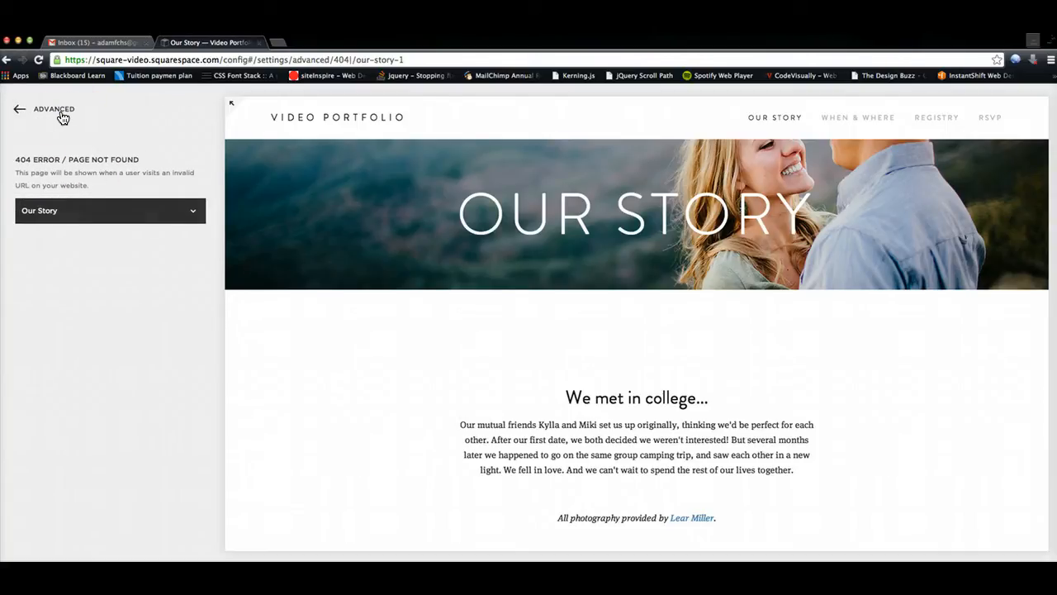
Leave the settings and open the unlinked Read Me page from the site's page list.
click(35, 114)
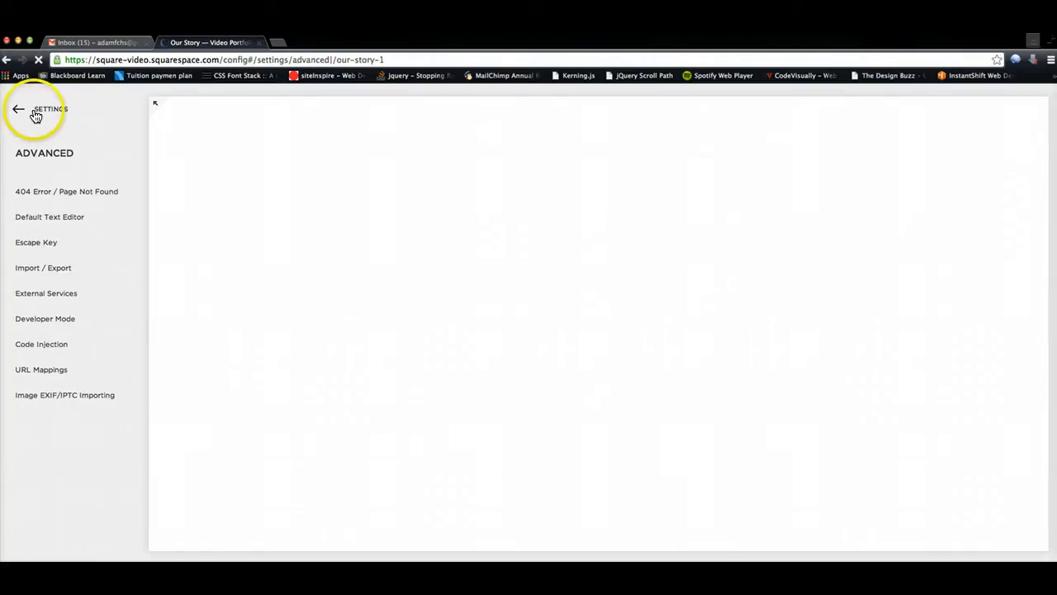
click(37, 111)
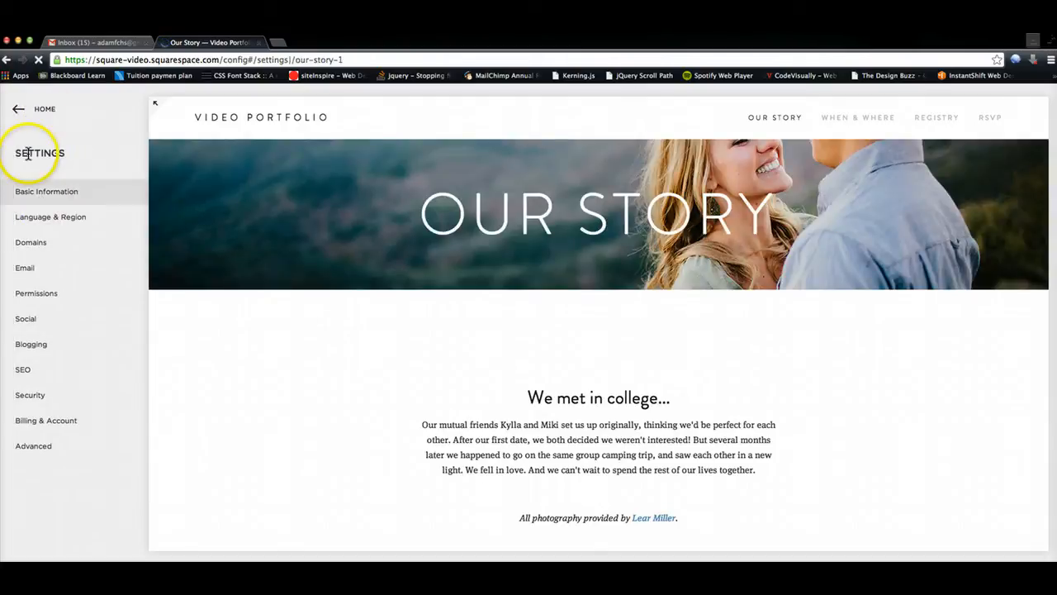
click(76, 223)
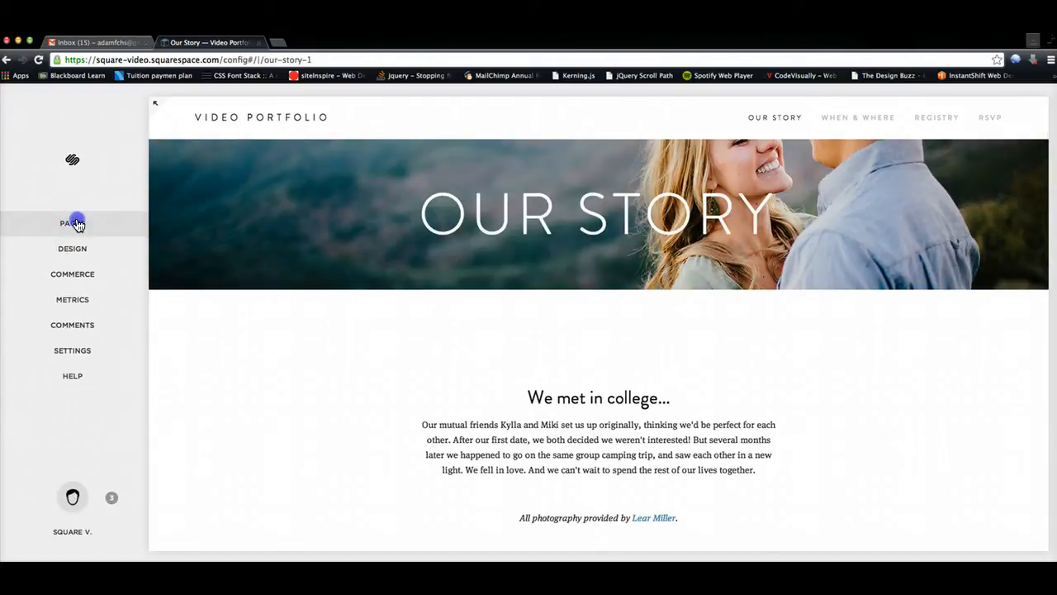
scroll(45, 408, down, 5)
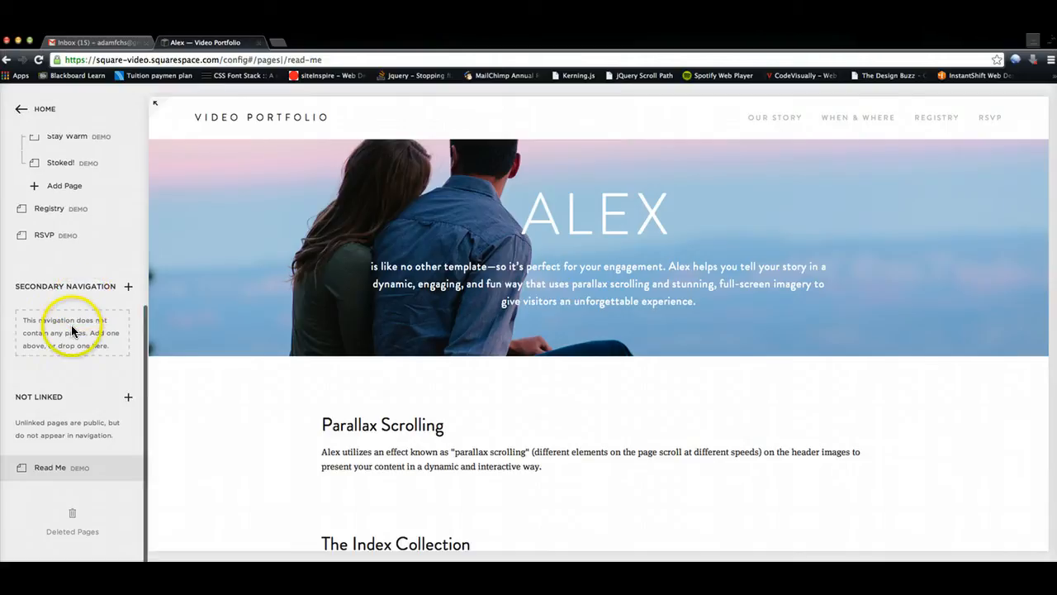
Examine the Read Me page's sections on parallax scrolling, the index collection and other notable features.
scroll(230, 400, down, 3)
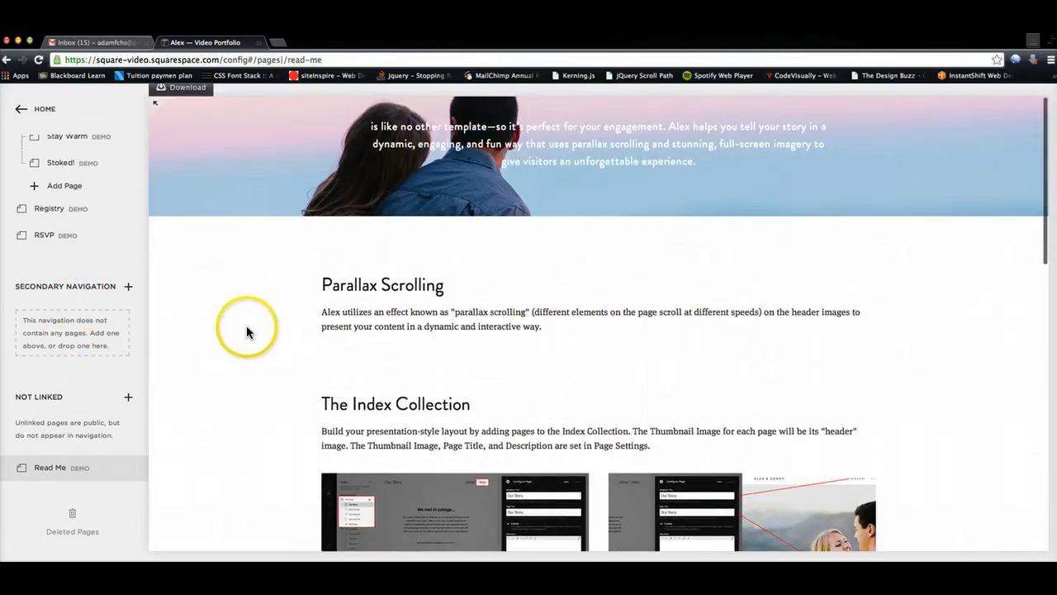
scroll(231, 406, down, 5)
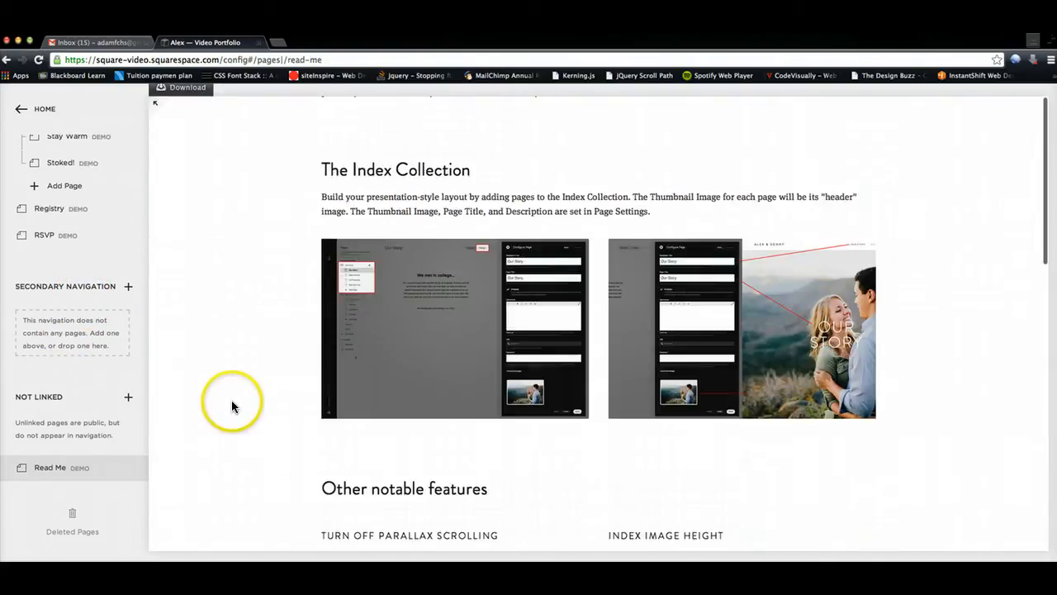
scroll(231, 405, down, 8)
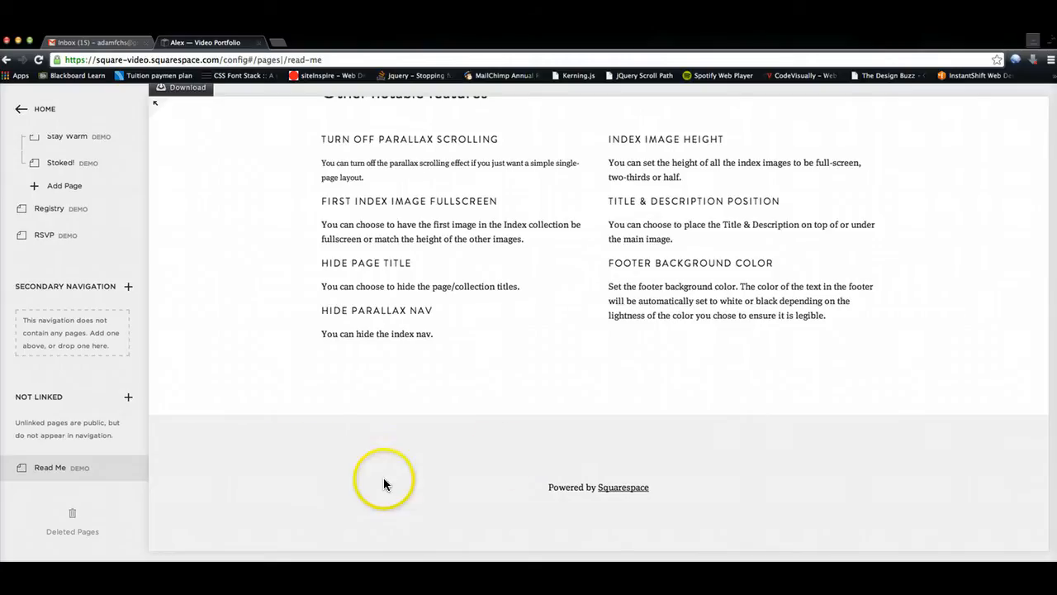
mouse_move(435, 476)
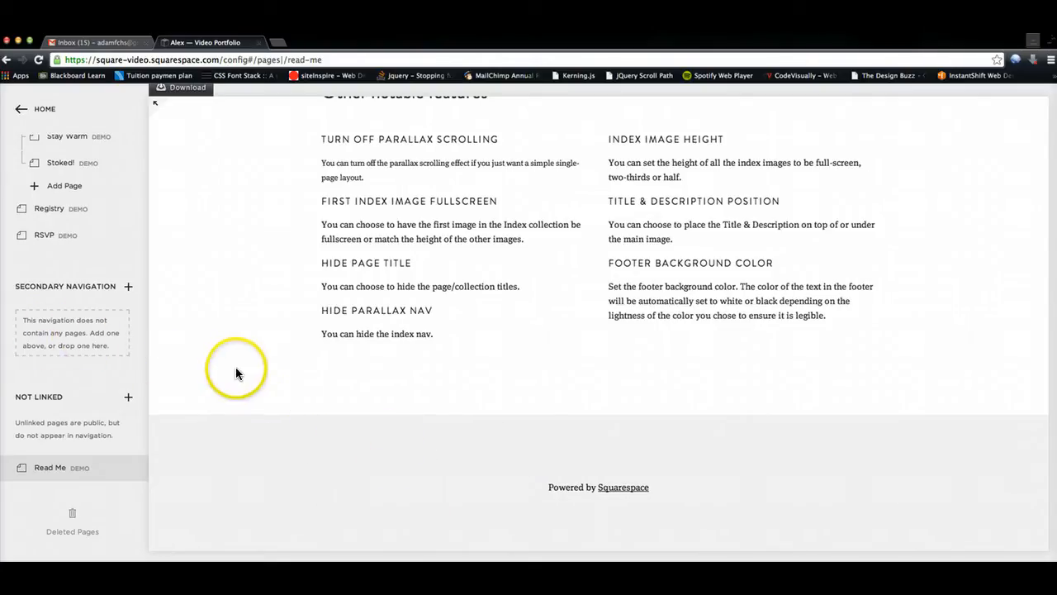
scroll(236, 372, up, 3)
scroll(235, 375, down, 3)
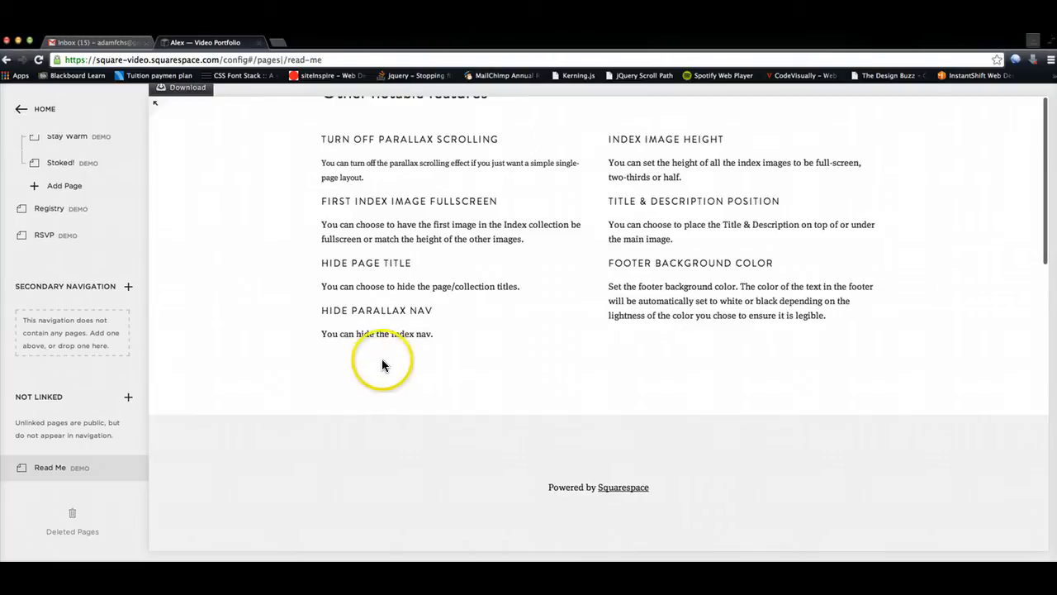
scroll(378, 368, up, 2)
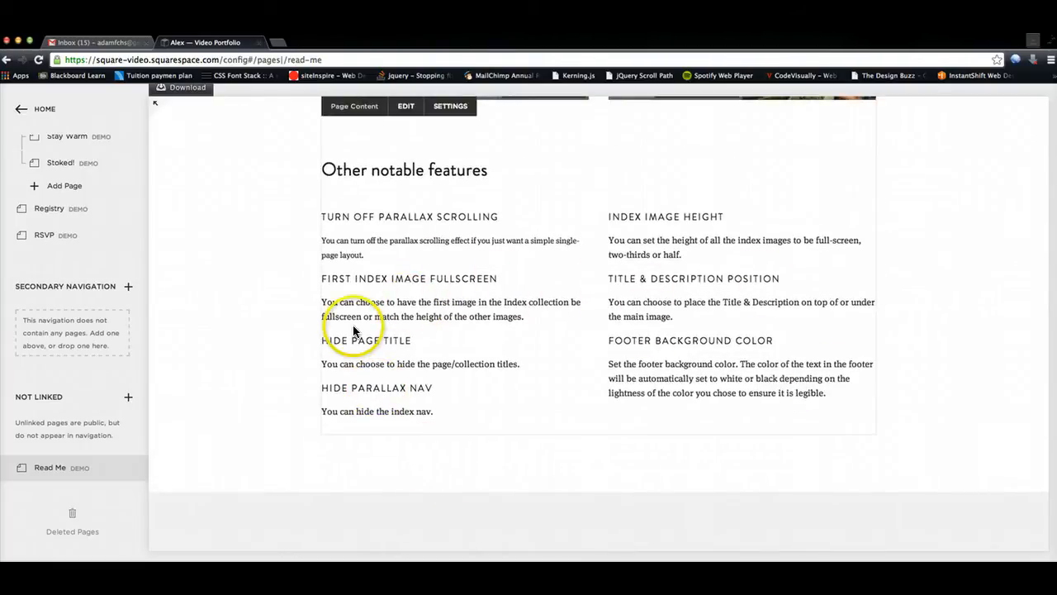
scroll(351, 331, up, 5)
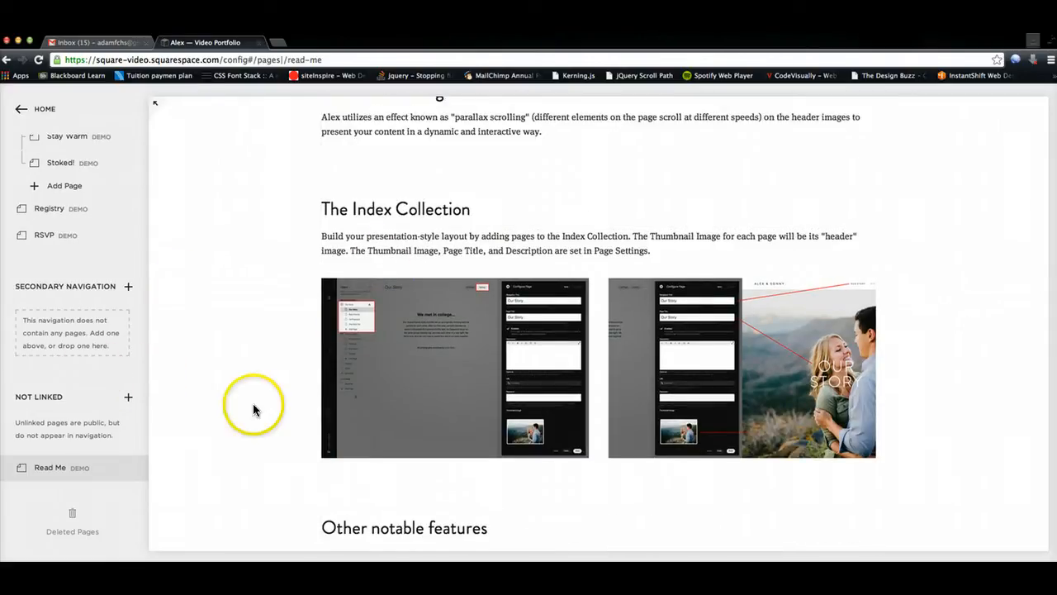
scroll(259, 406, down, 5)
scroll(408, 346, up, 10)
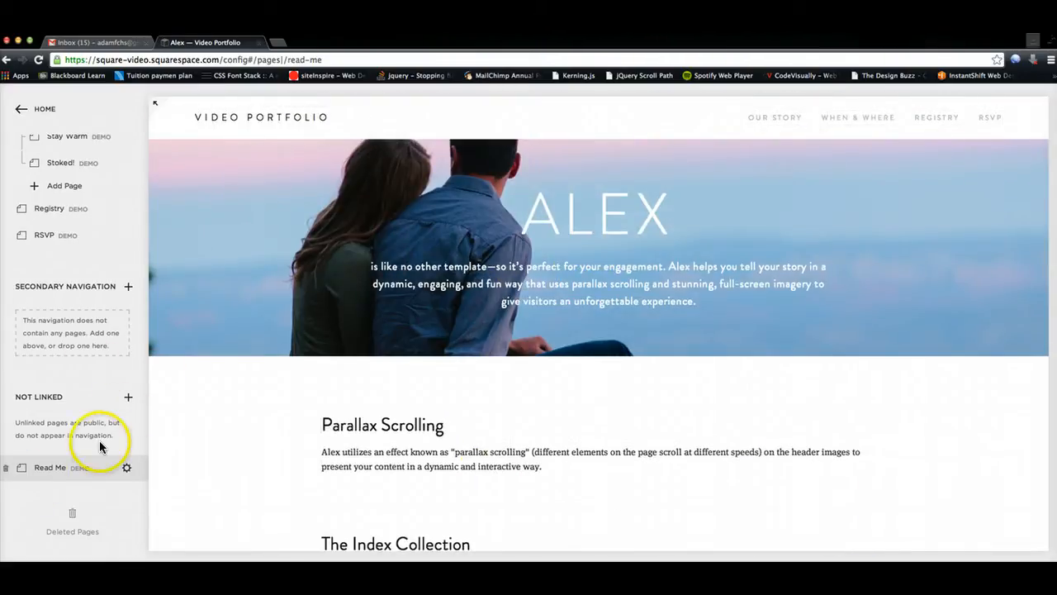
Add a new page named "404 Dummy" to the Not Linked section.
click(128, 399)
click(194, 345)
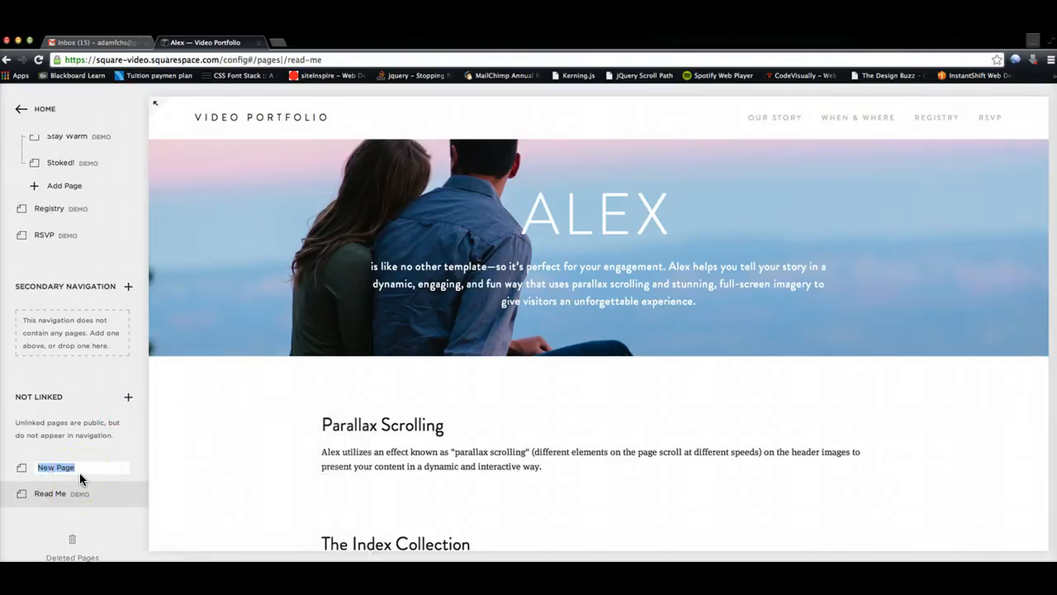
text(404 Dummy)
key(Return)
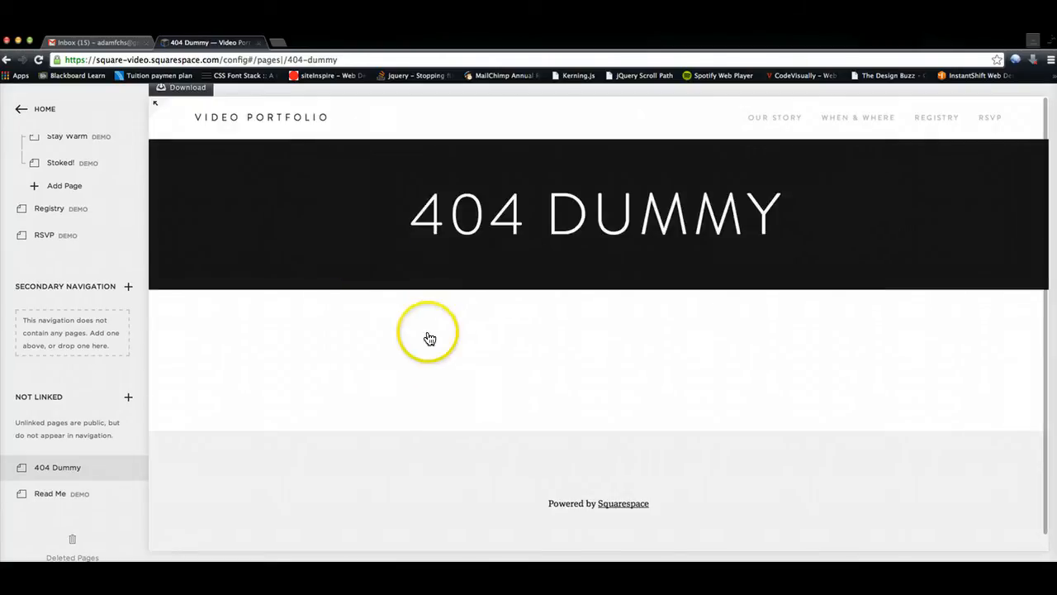
Write "Sorry but we can't find this page. Go get a cup of coffee and click here to reload." on the 404 Dummy page.
mouse_move(348, 355)
click(408, 338)
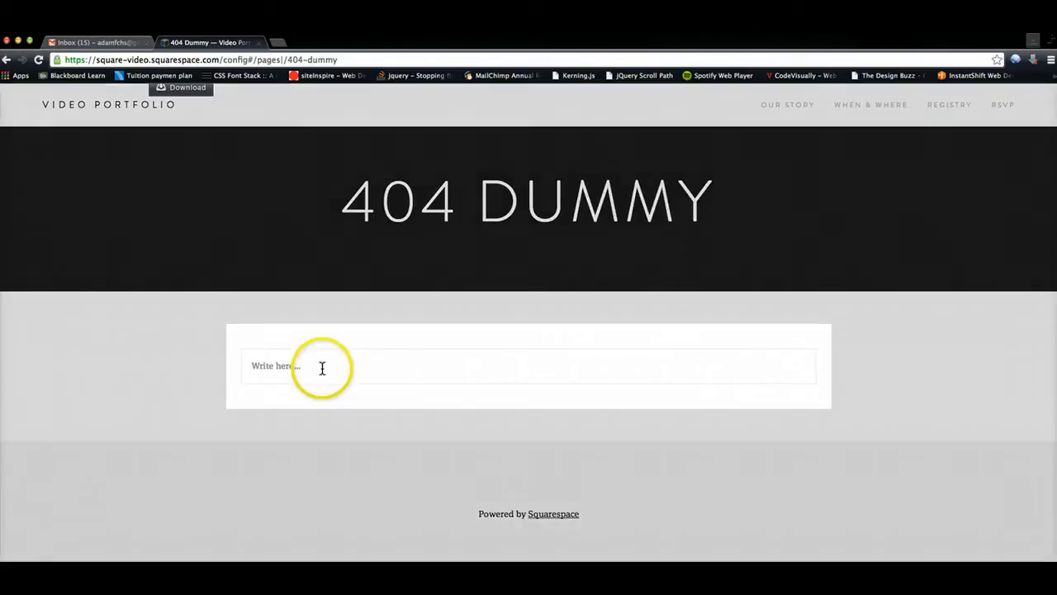
click(322, 369)
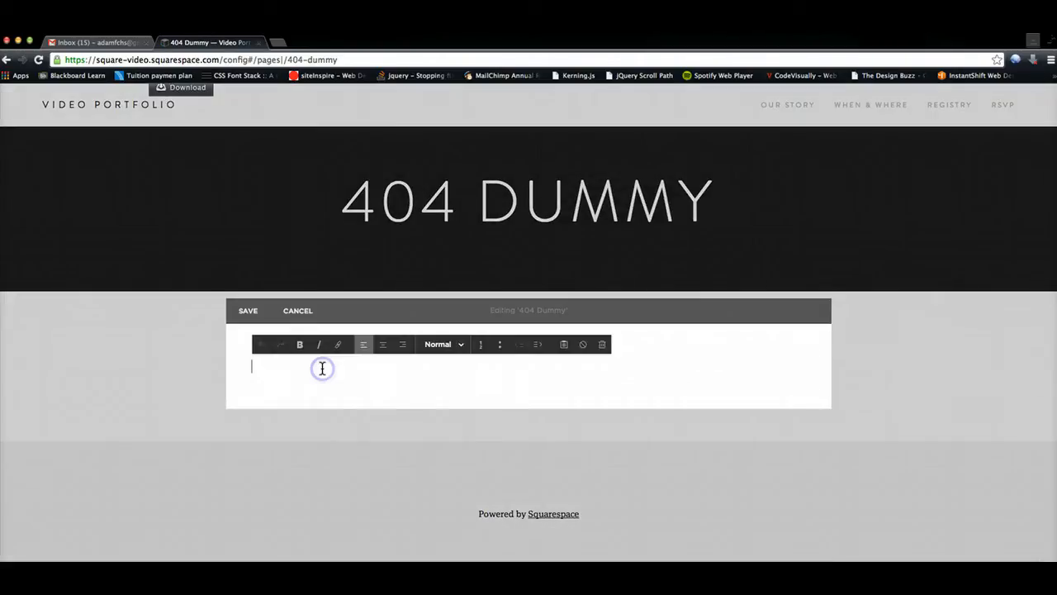
text(Sorry but we can't find this page. Go get a cup of coffee and click here to reload.)
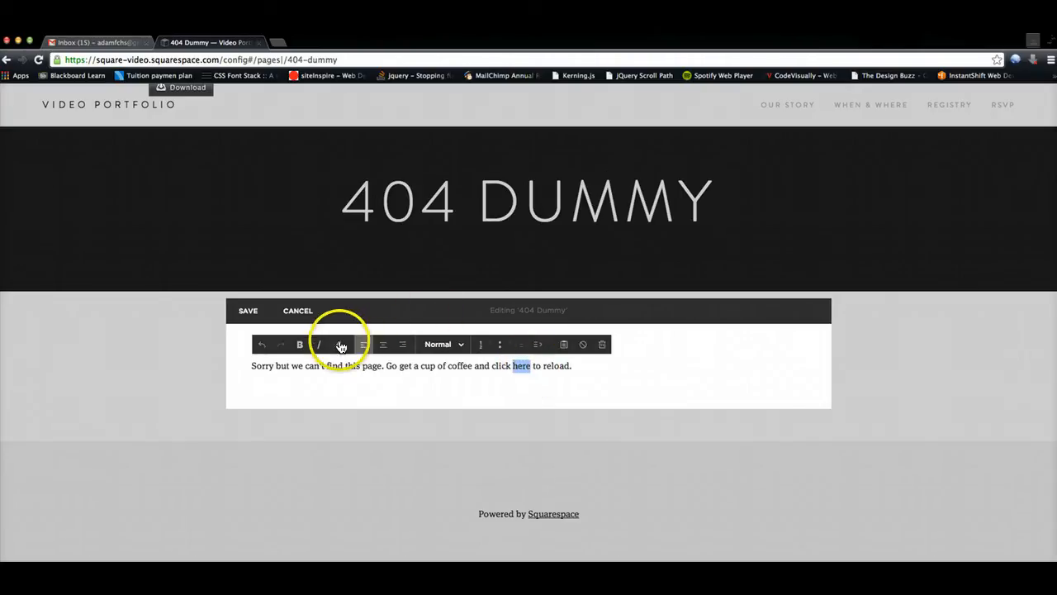
Link the word "here" in the error message to the Our Story page and save the page content.
click(702, 364)
click(638, 392)
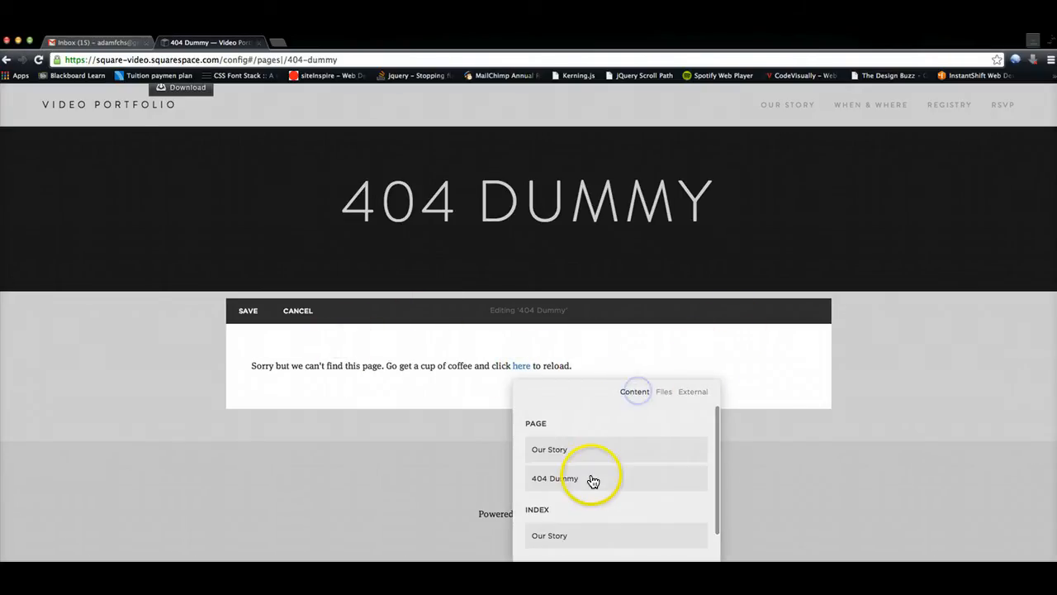
click(568, 452)
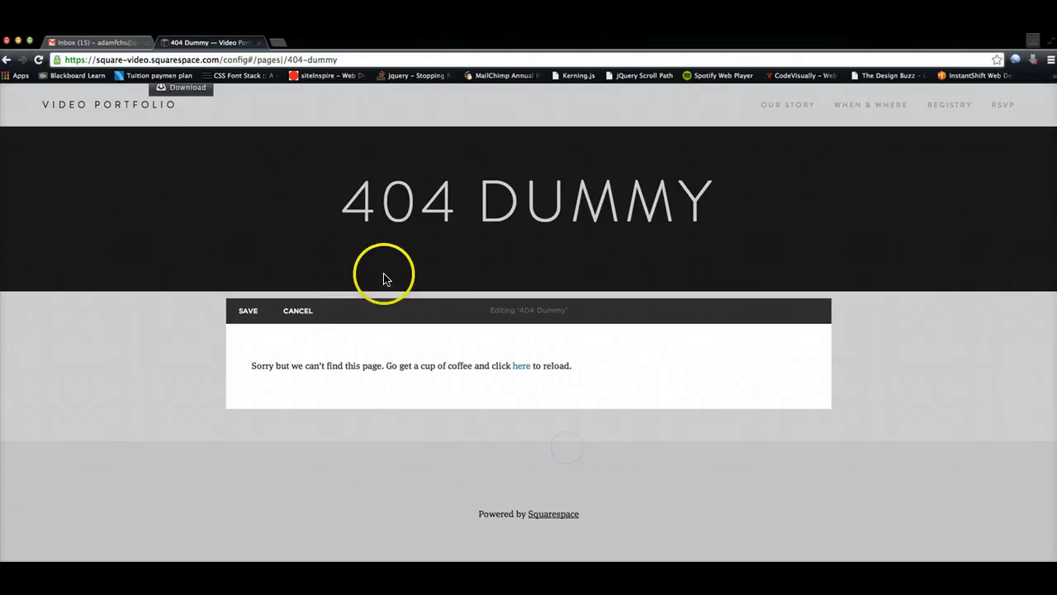
click(248, 310)
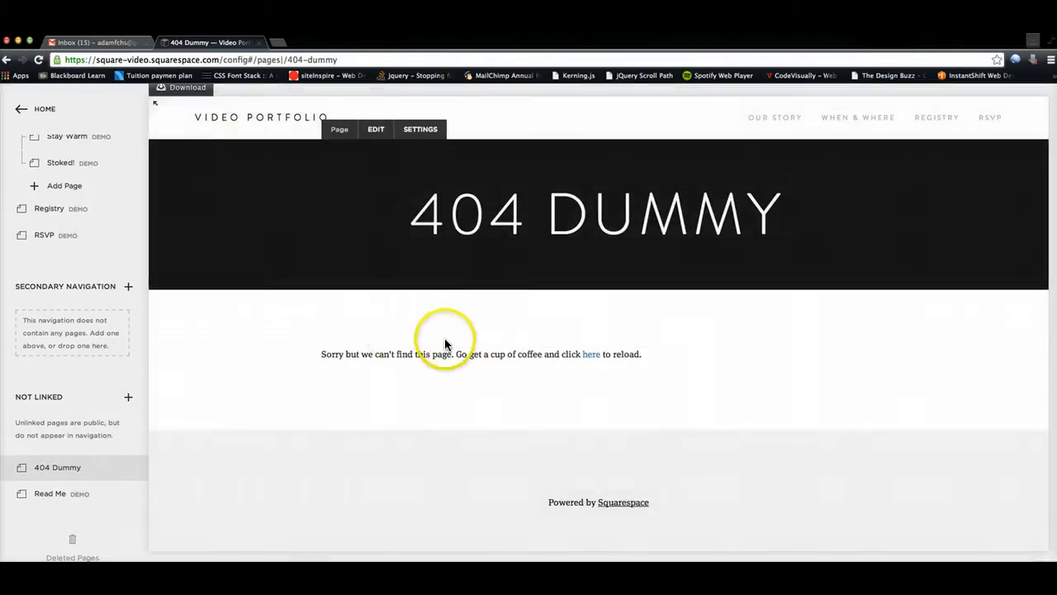
Choose 404 Dummy as the site's 404 Error / Page Not Found page in the advanced settings.
scroll(62, 454, up, 6)
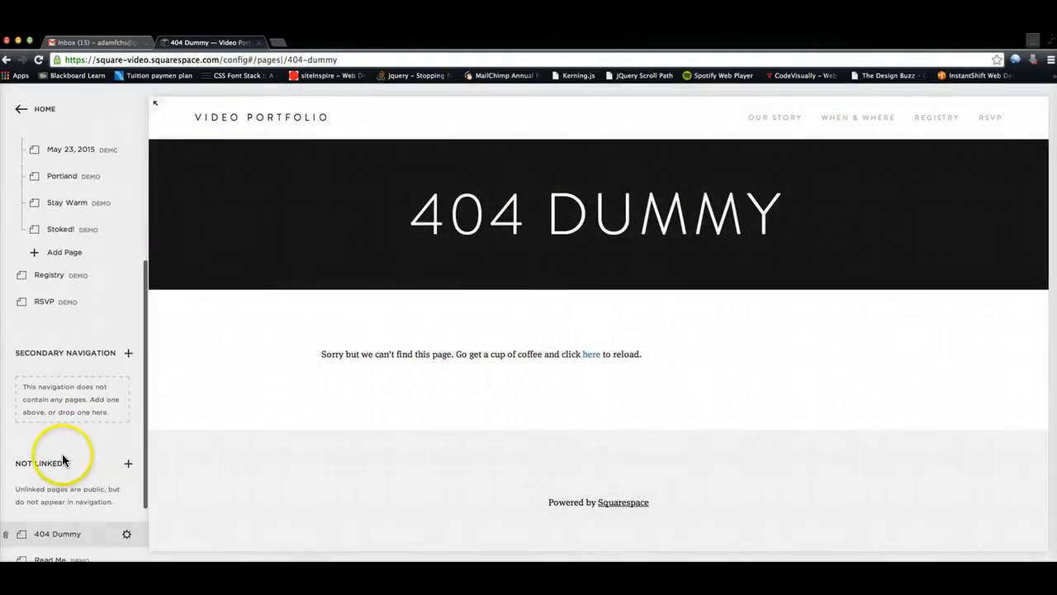
click(46, 109)
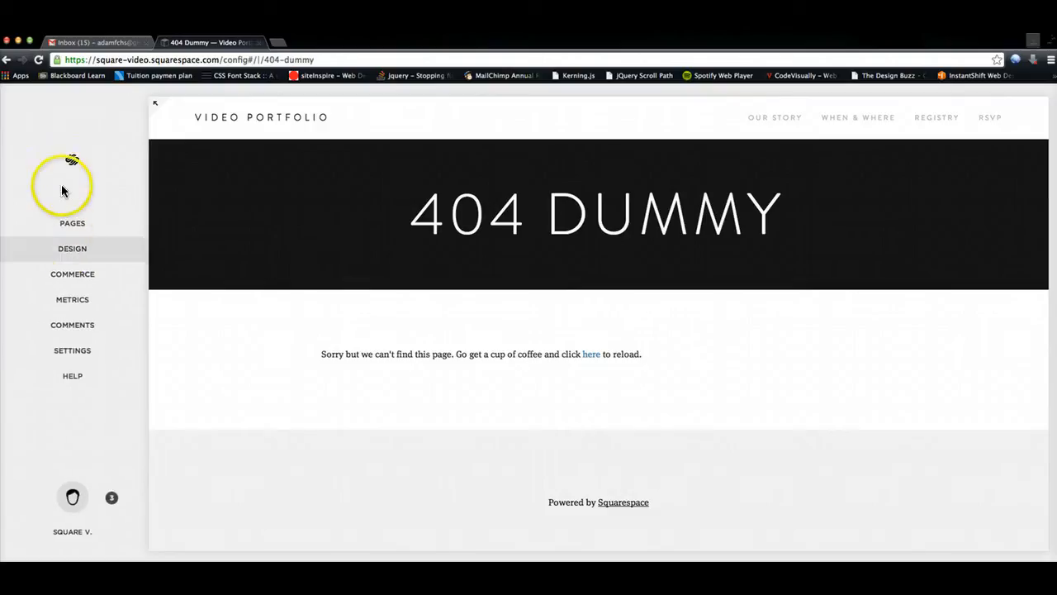
click(68, 350)
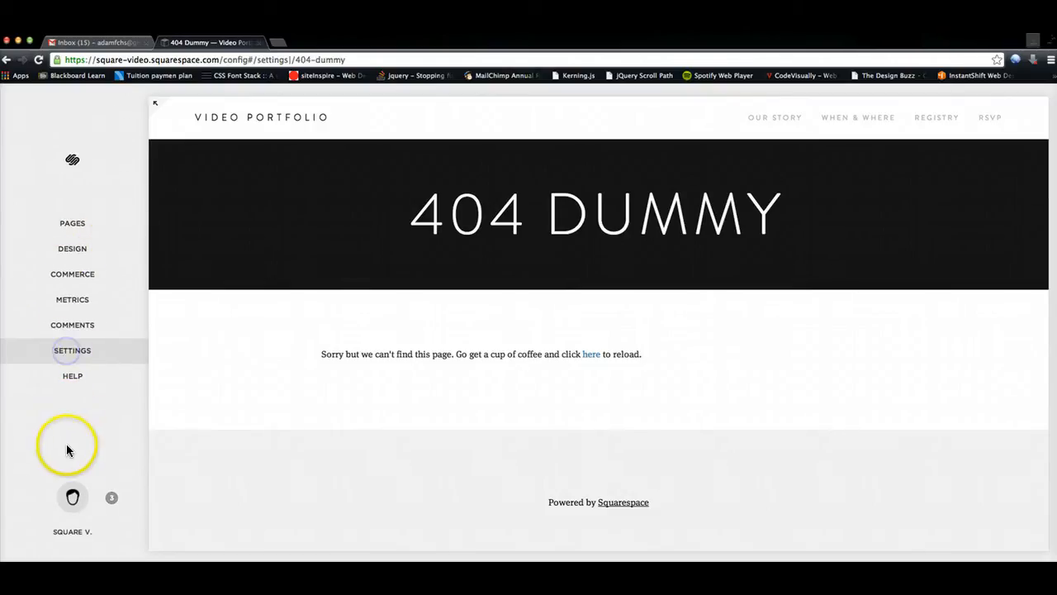
click(67, 440)
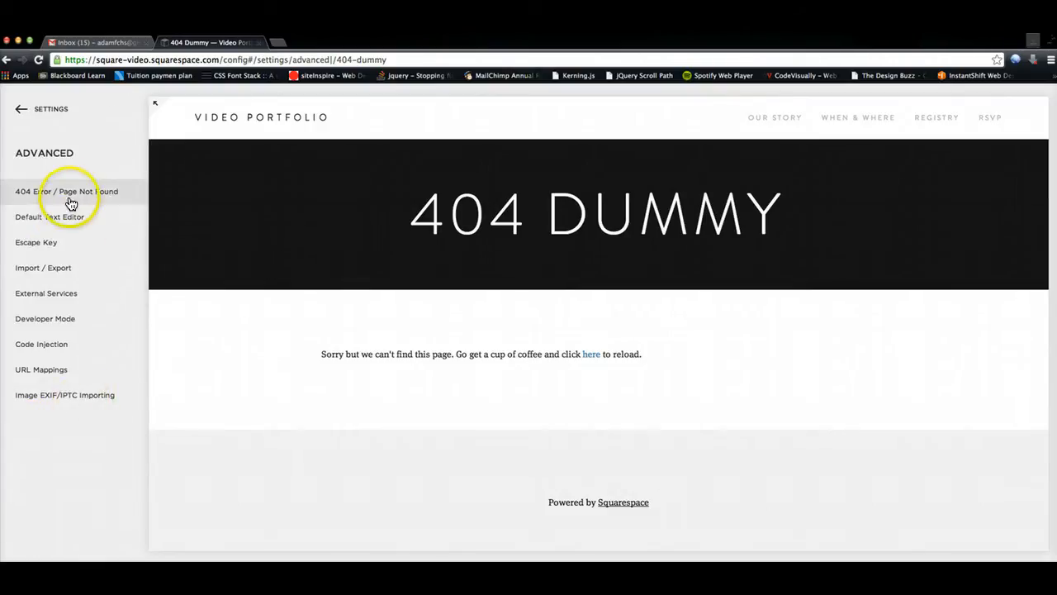
click(72, 199)
click(92, 219)
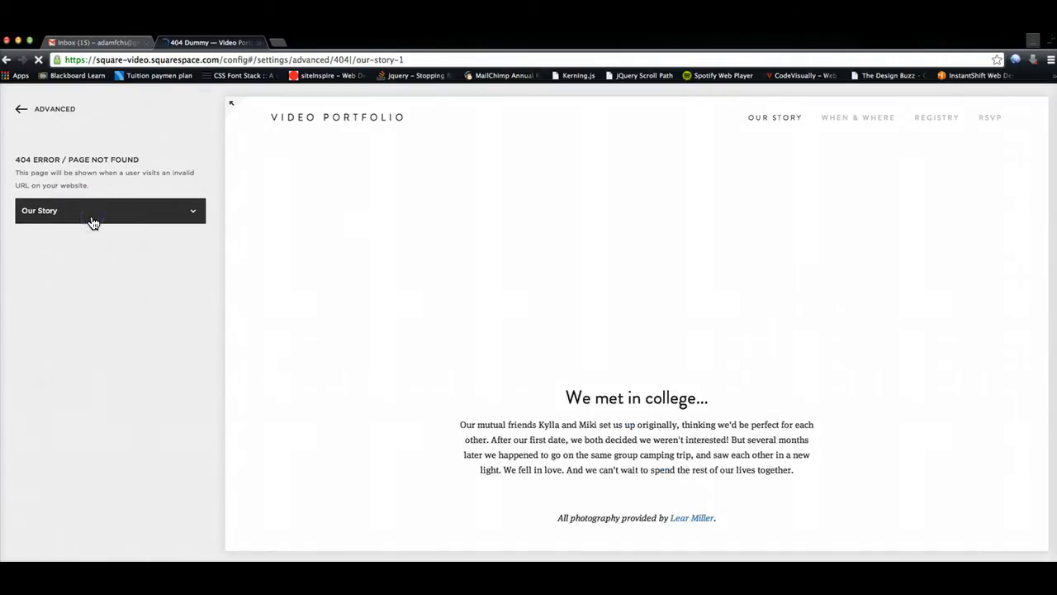
drag(93, 222, 53, 318)
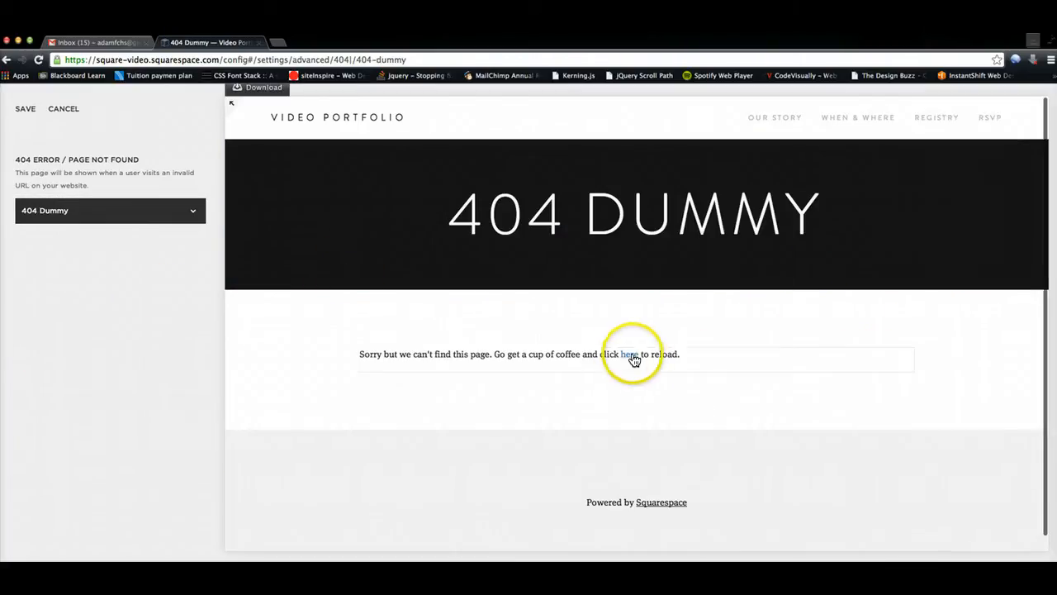
Set the 404 Error / Page Not Found page to System Default, save it, and return to the advanced settings.
click(112, 210)
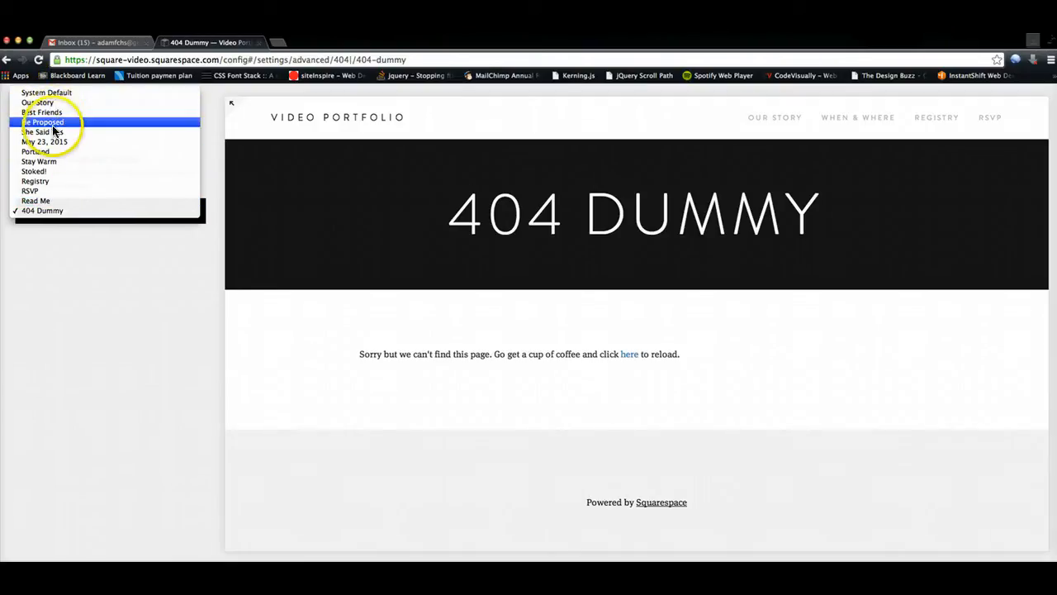
click(82, 91)
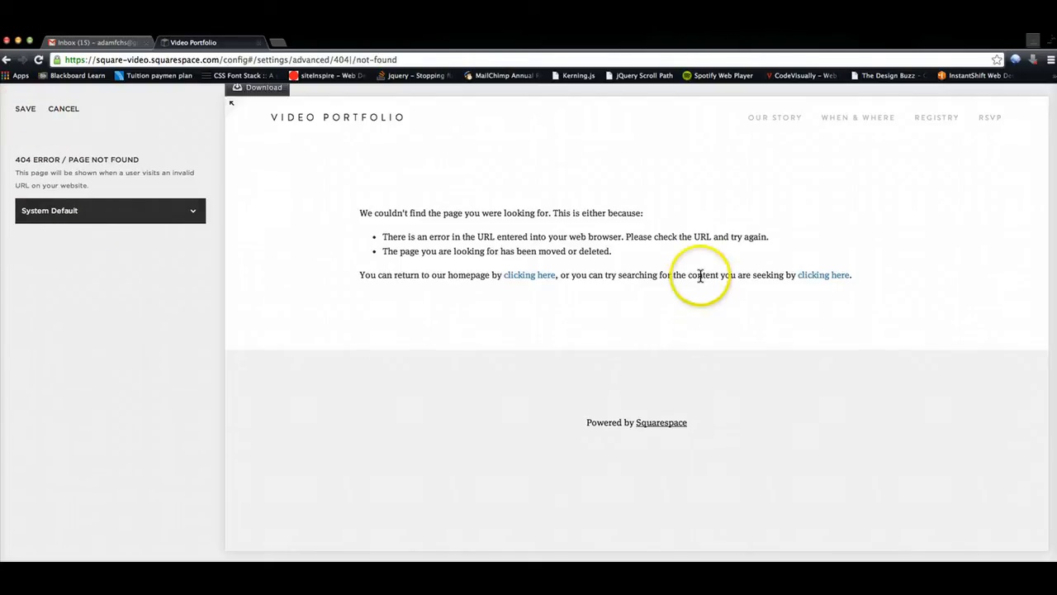
click(40, 113)
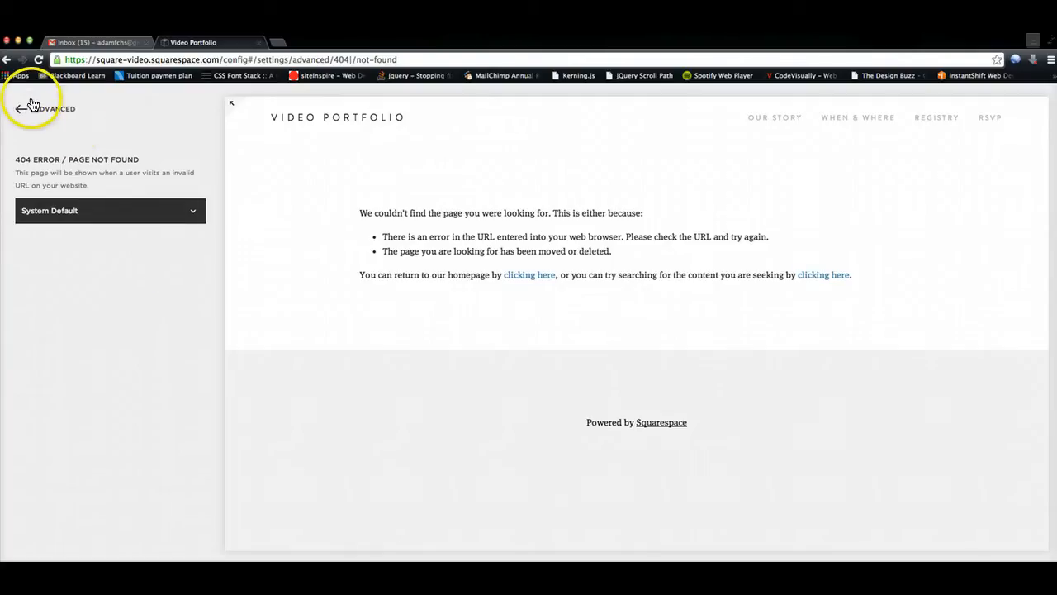
click(40, 113)
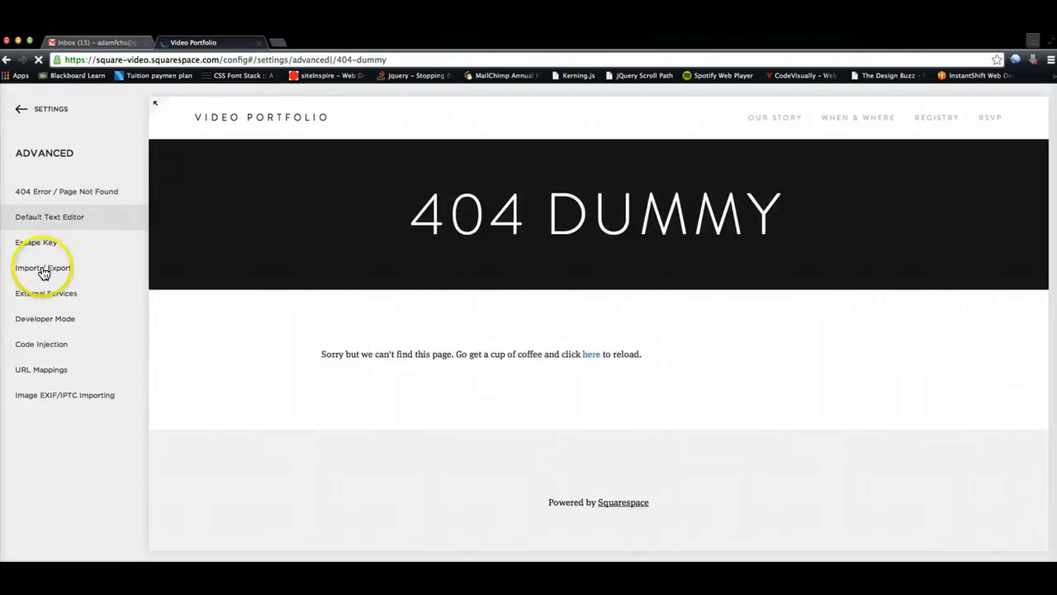
Review the Default Text Editor choices of Rich Text and Markdown, then return to the advanced settings.
click(21, 218)
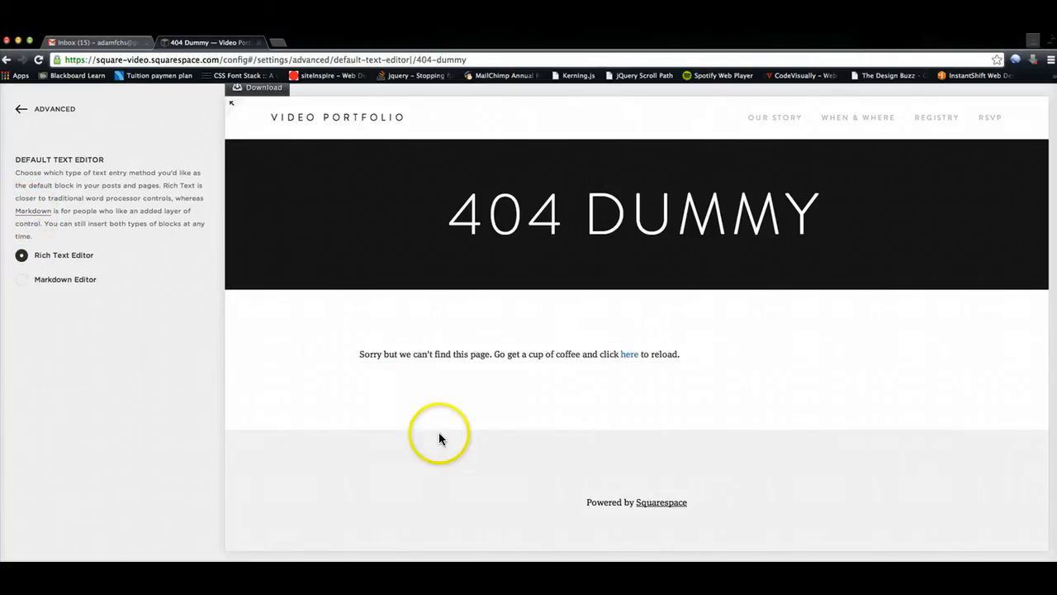
mouse_move(393, 385)
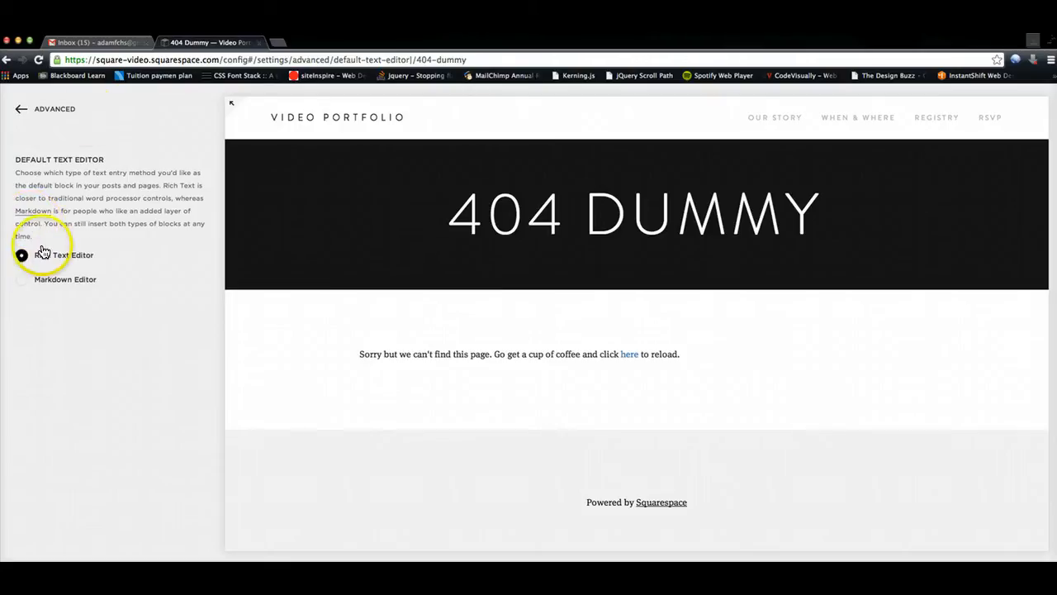
click(49, 109)
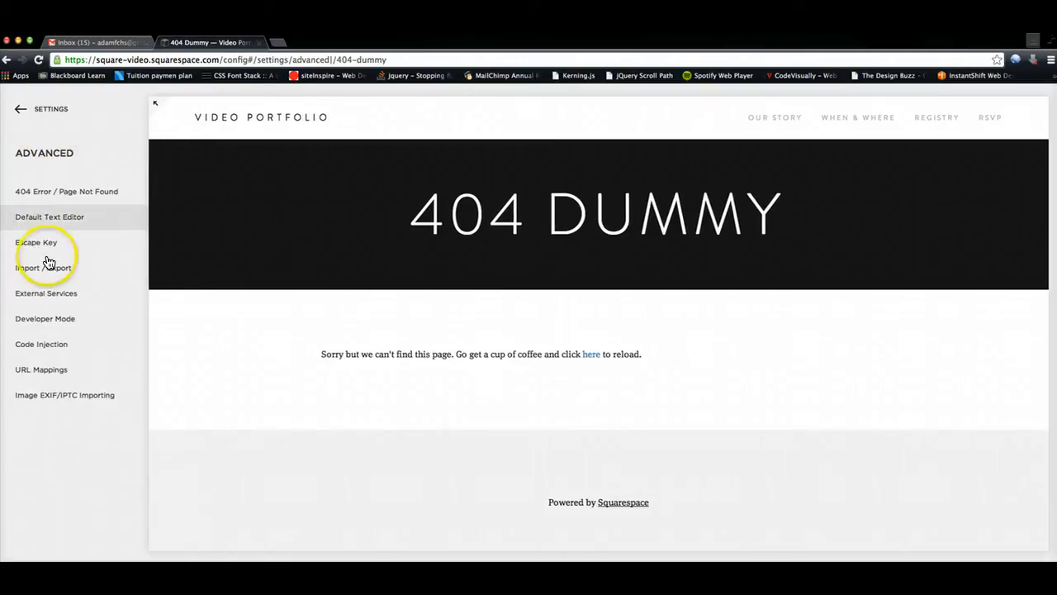
Turn off Login with Escape Key and save, then tick the option on again.
click(38, 252)
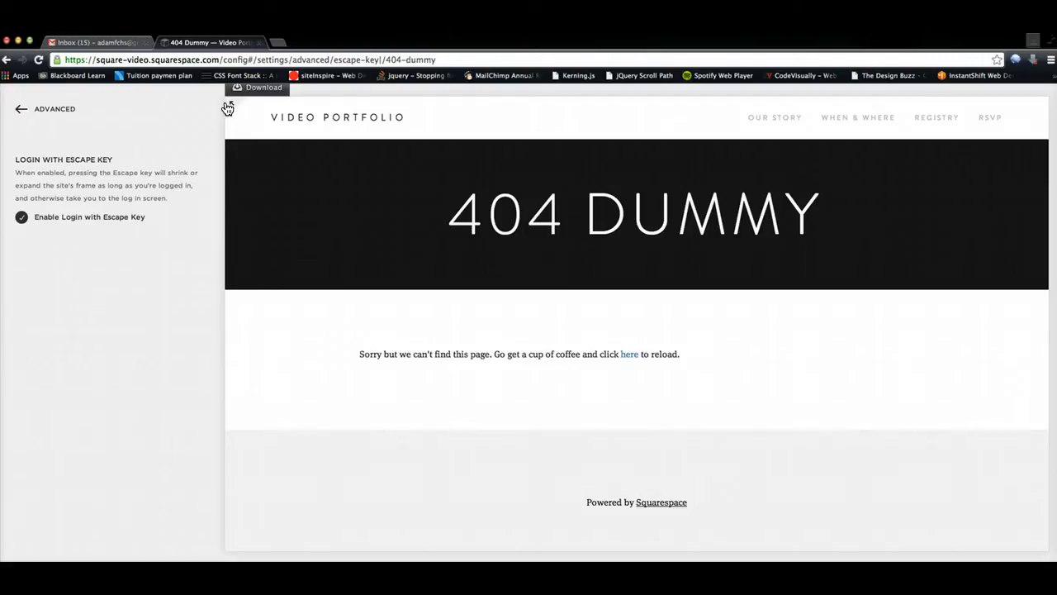
click(21, 217)
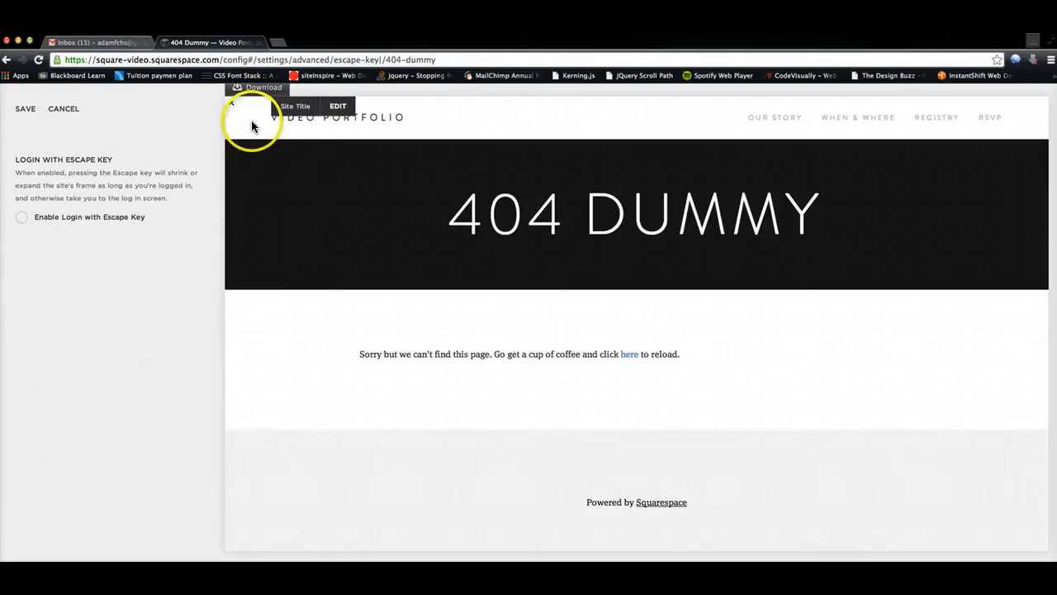
click(25, 109)
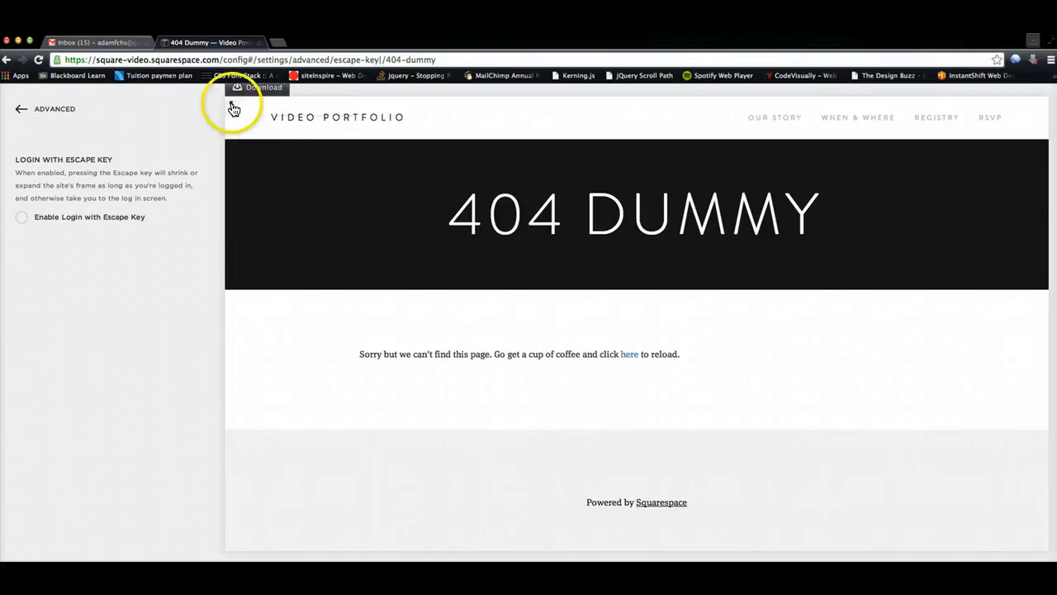
click(21, 217)
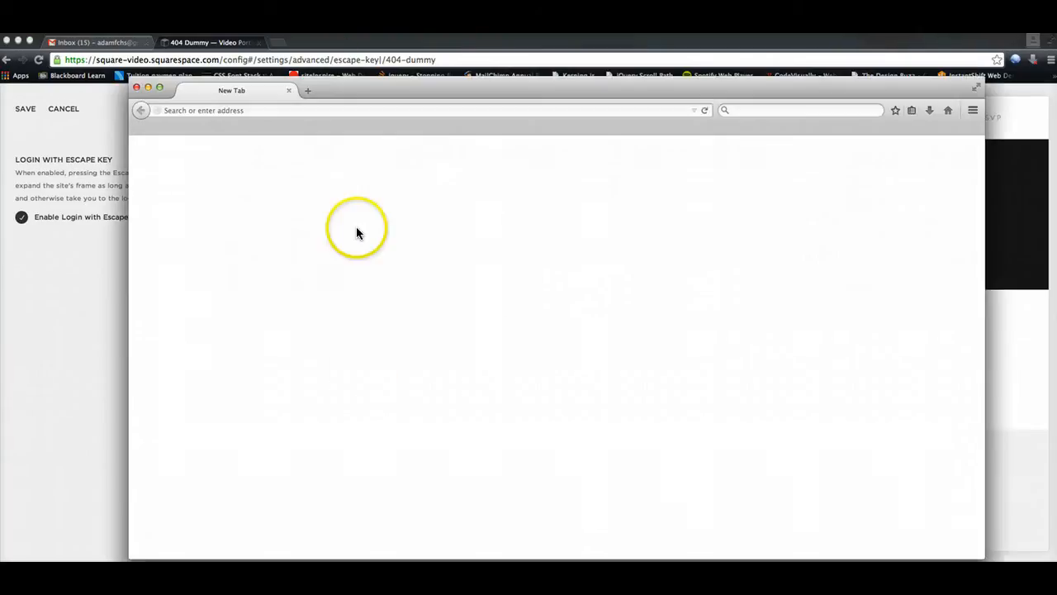
click(327, 110)
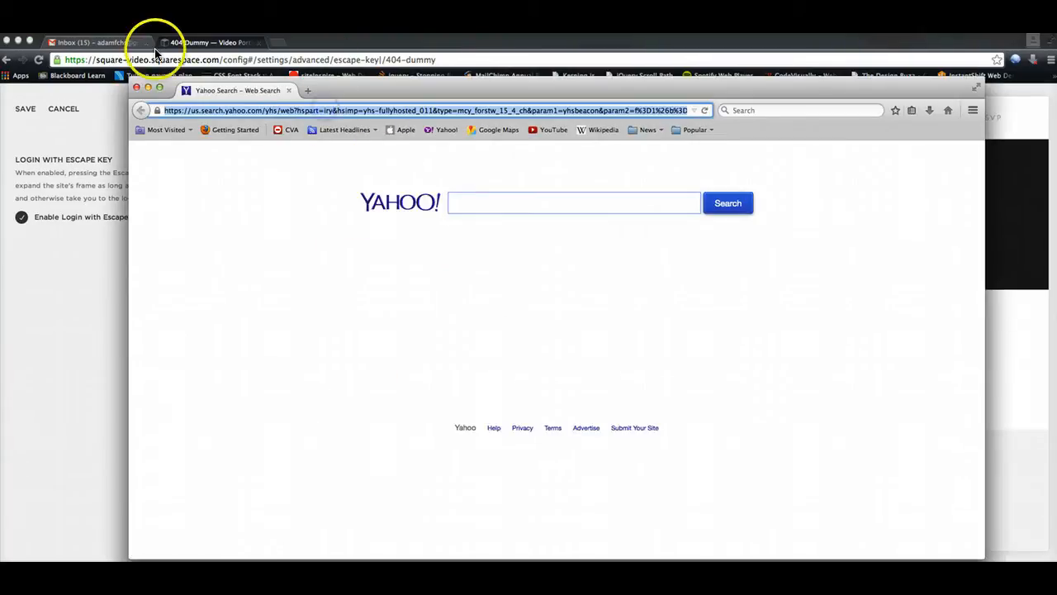
click(65, 60)
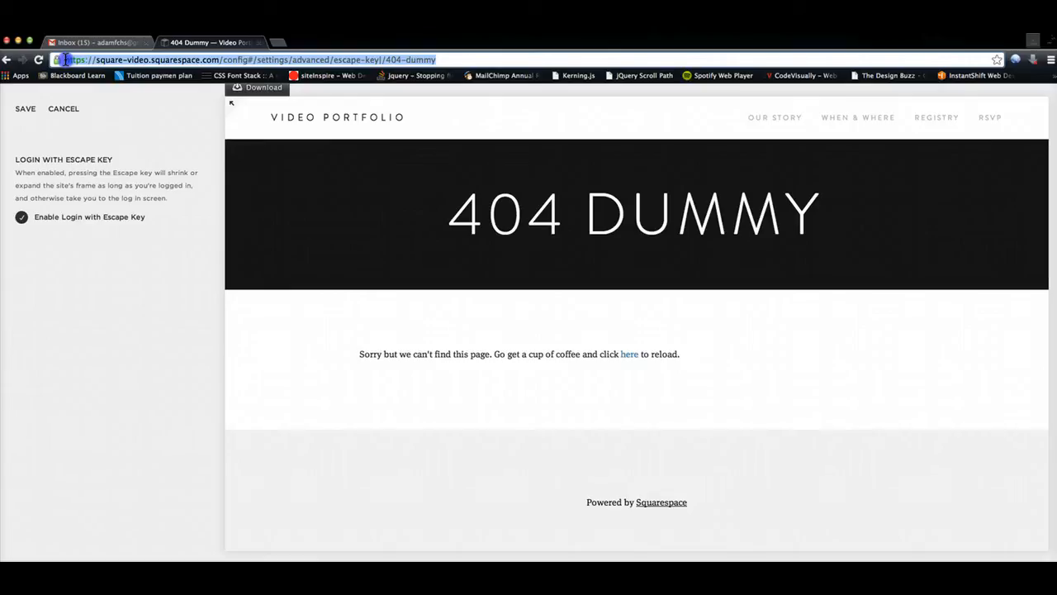
drag(65, 59, 219, 60)
key(super+c)
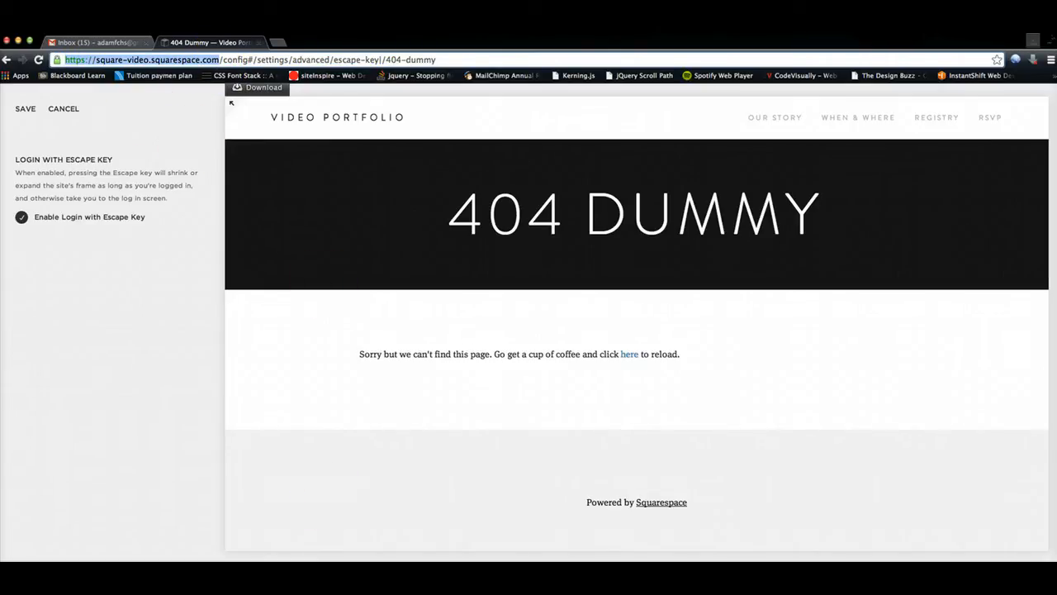
key(super+Tab)
key(super+v)
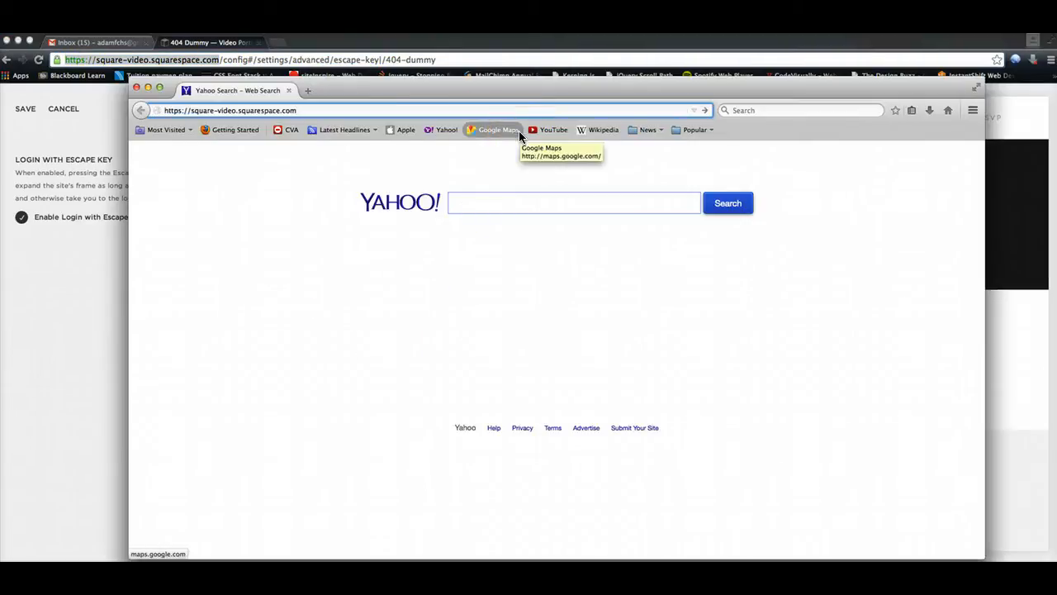
key(Return)
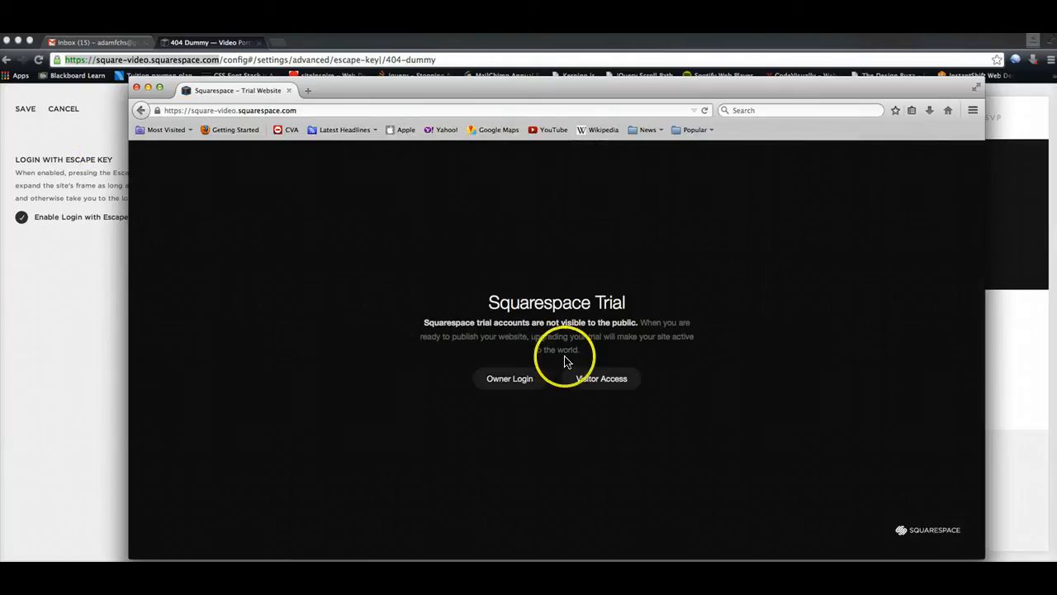
Enter the trial site through Visitor Access by filling in the displayed verification word.
click(591, 374)
click(529, 390)
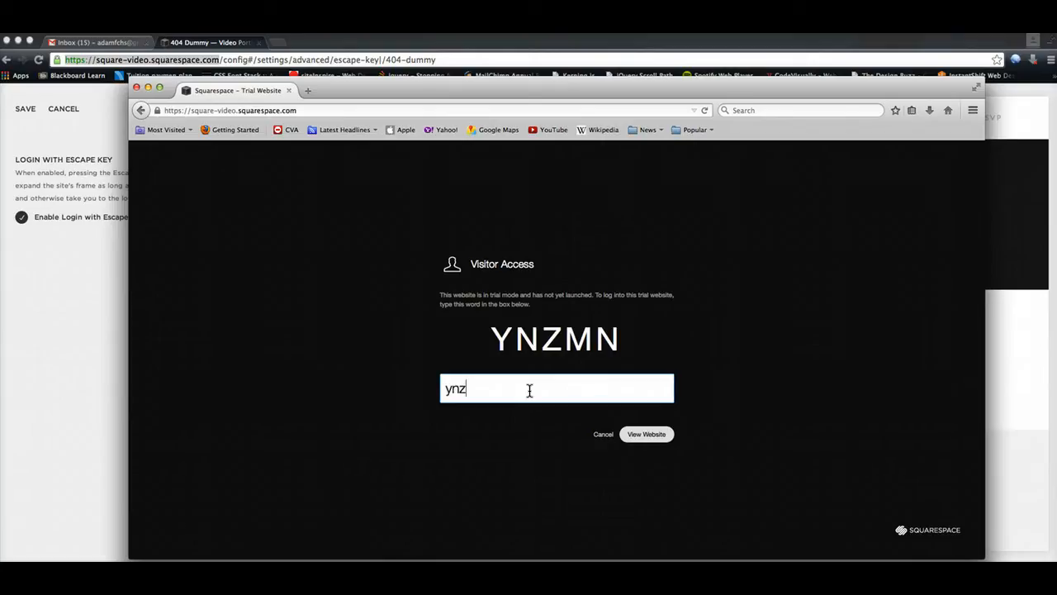
click(646, 434)
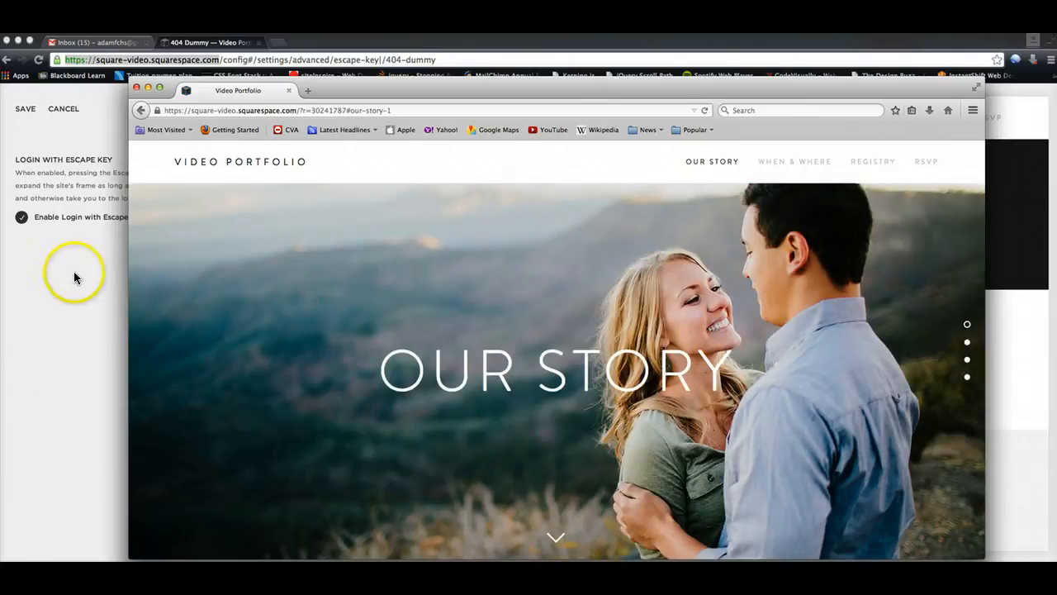
Inspect the Our Story page as a visitor in Firefox to try out the Escape key login.
click(74, 270)
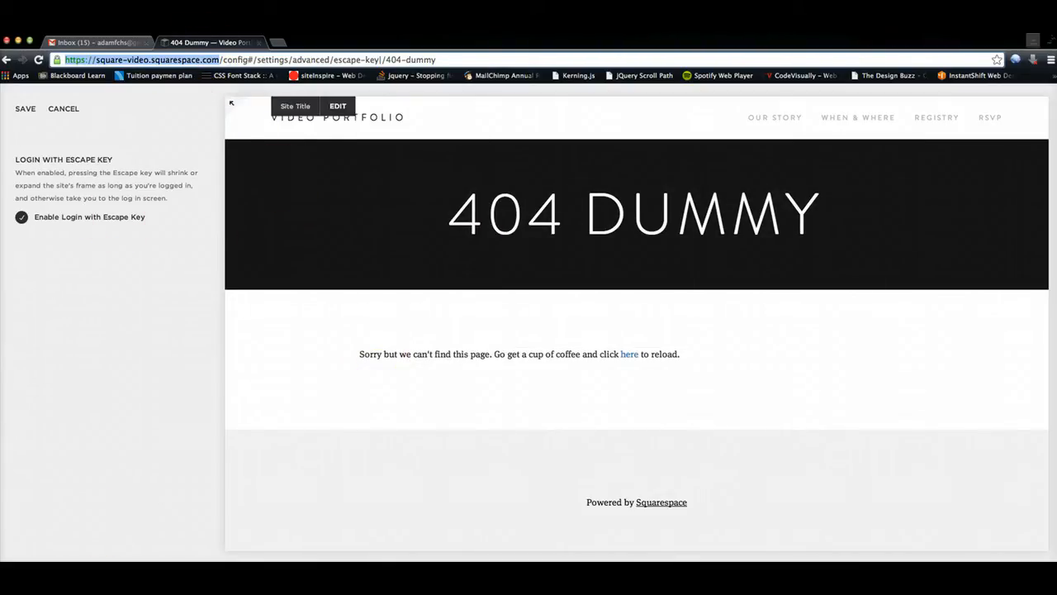
click(210, 579)
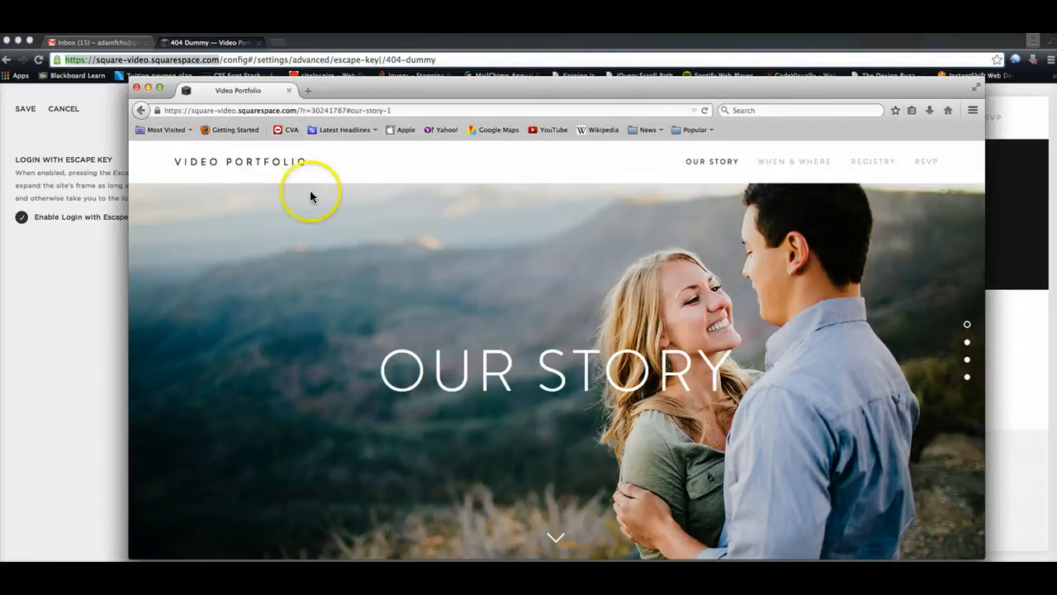
click(371, 164)
scroll(628, 263, down, 3)
scroll(632, 269, up, 3)
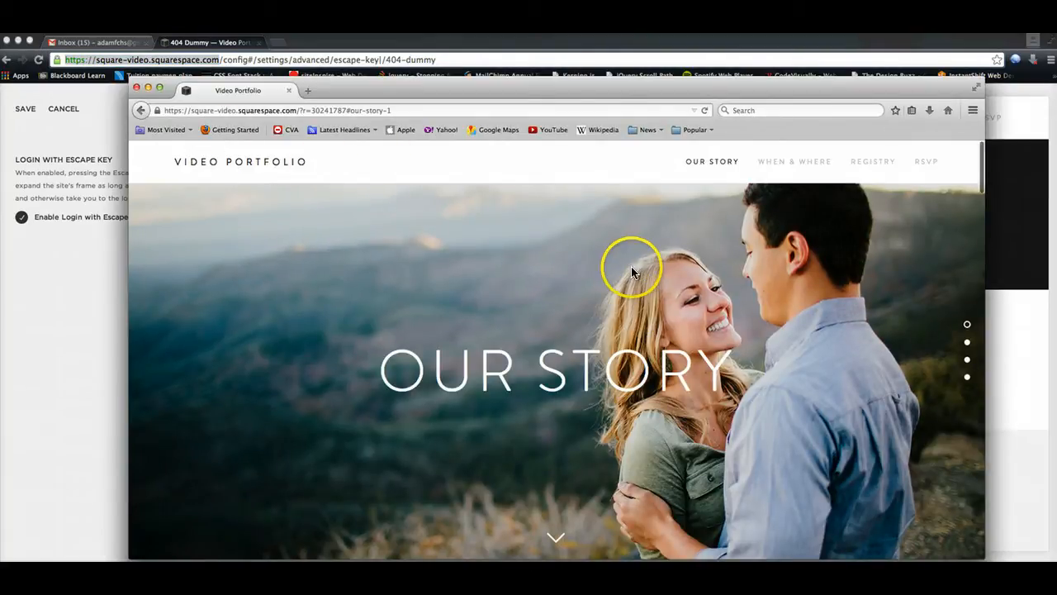
Disable Login with Escape Key in the Squarespace settings, save, and check the visitor site in Firefox.
click(33, 292)
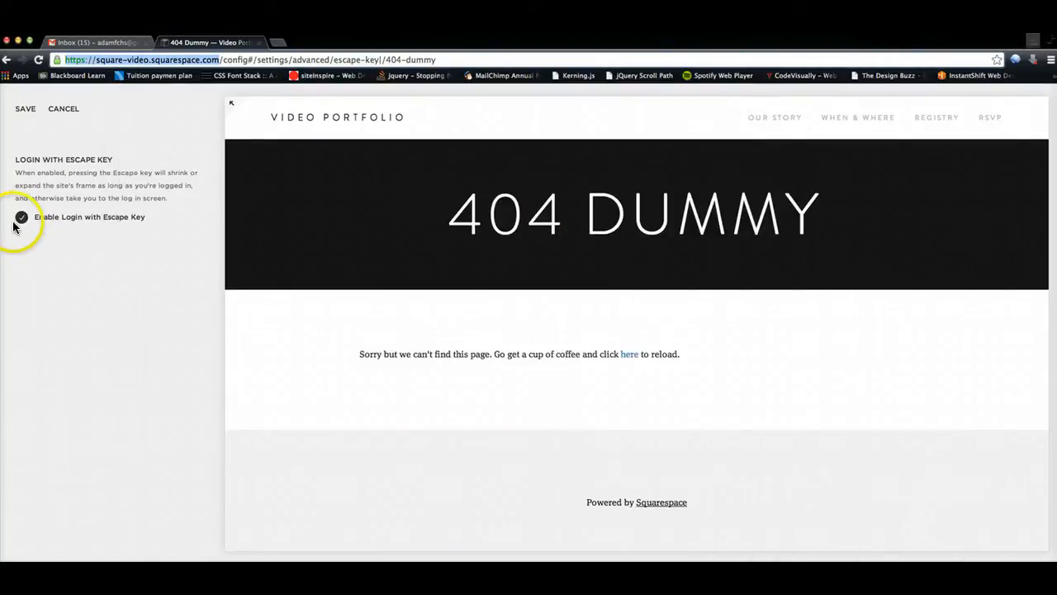
click(22, 218)
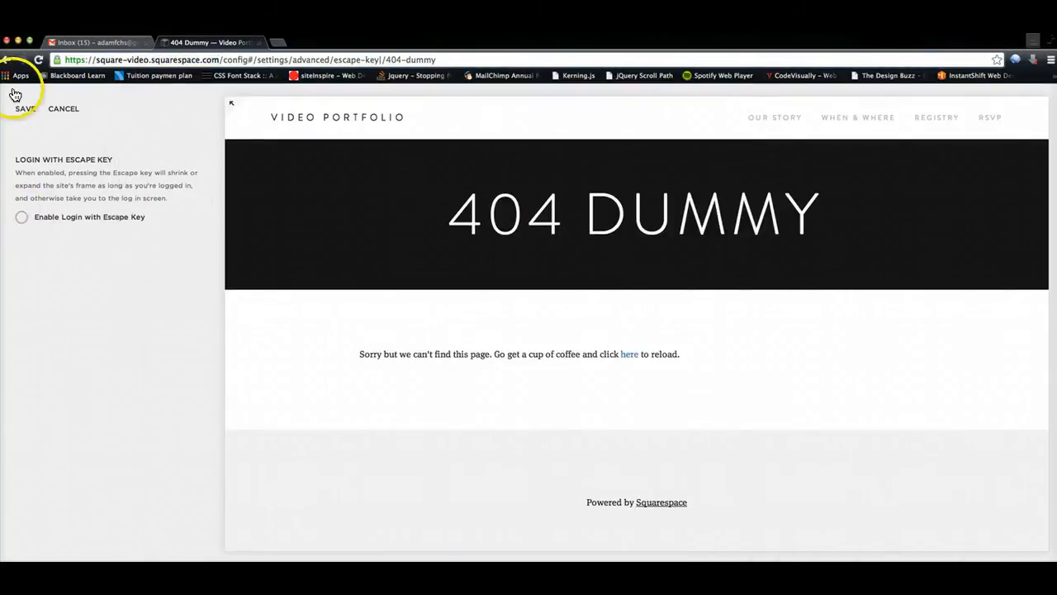
click(26, 109)
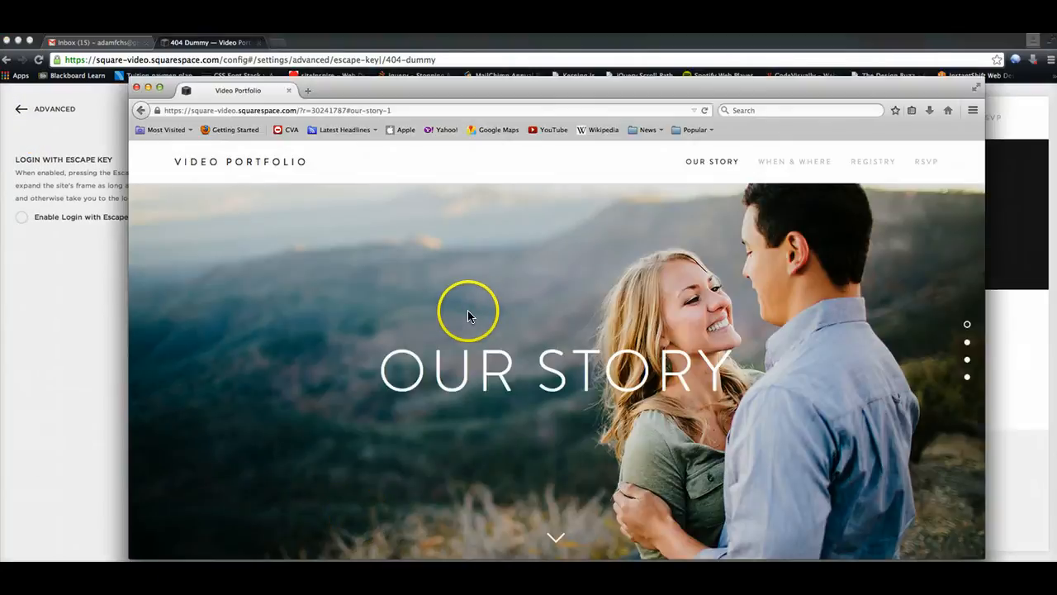
click(459, 315)
Enable Login with Escape Key and save, then look over the visitor site in Firefox and return to the advanced settings.
click(13, 250)
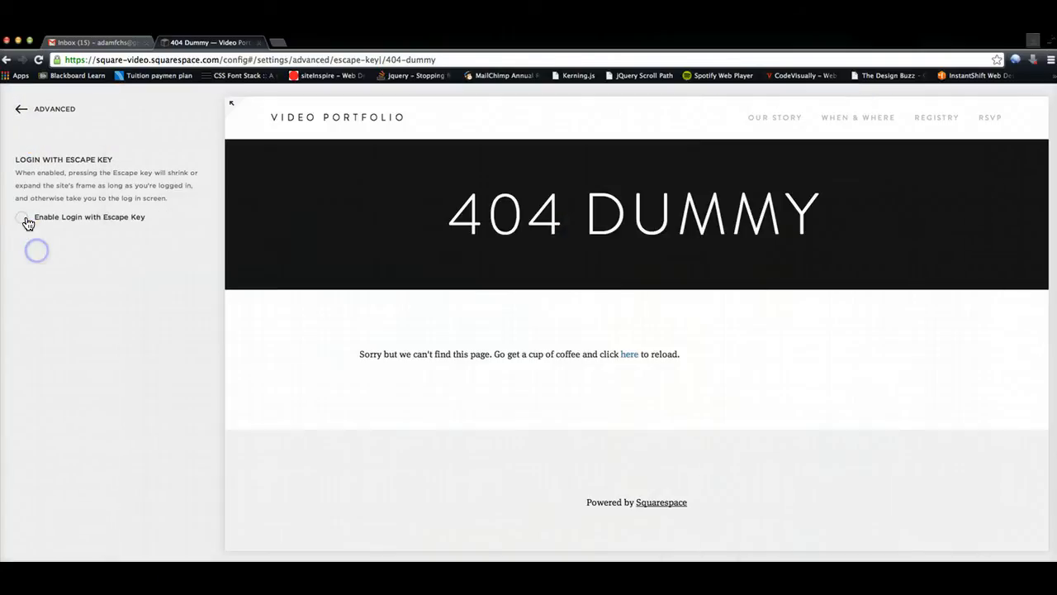
click(21, 217)
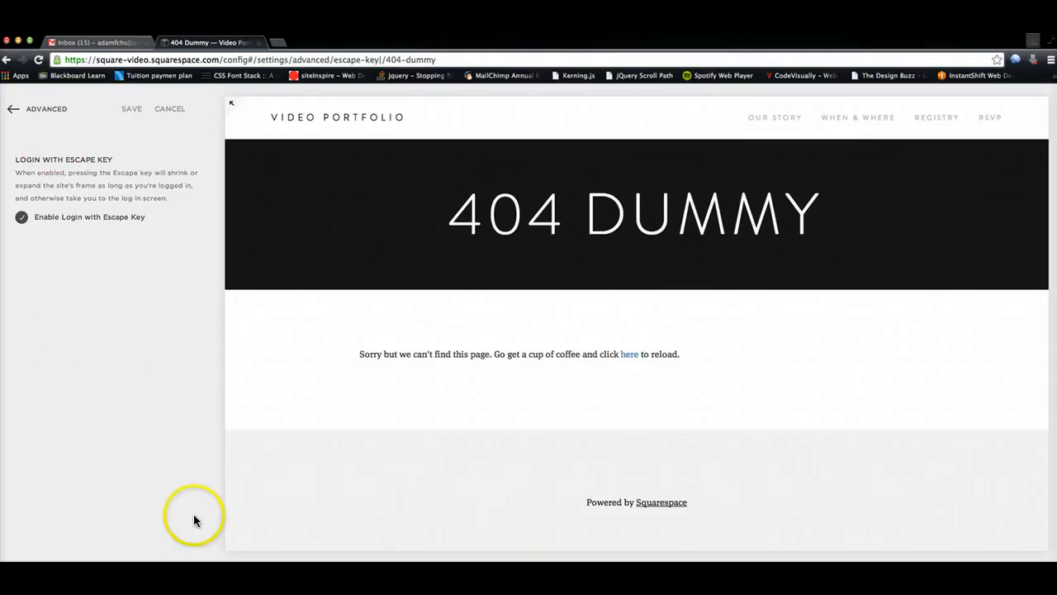
click(462, 339)
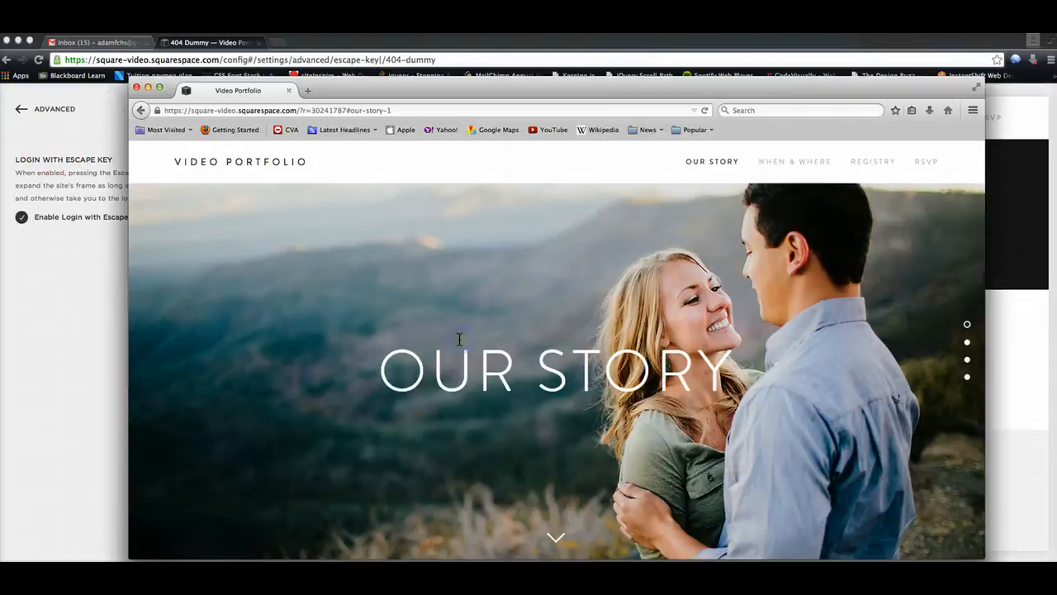
scroll(417, 295, down, 2)
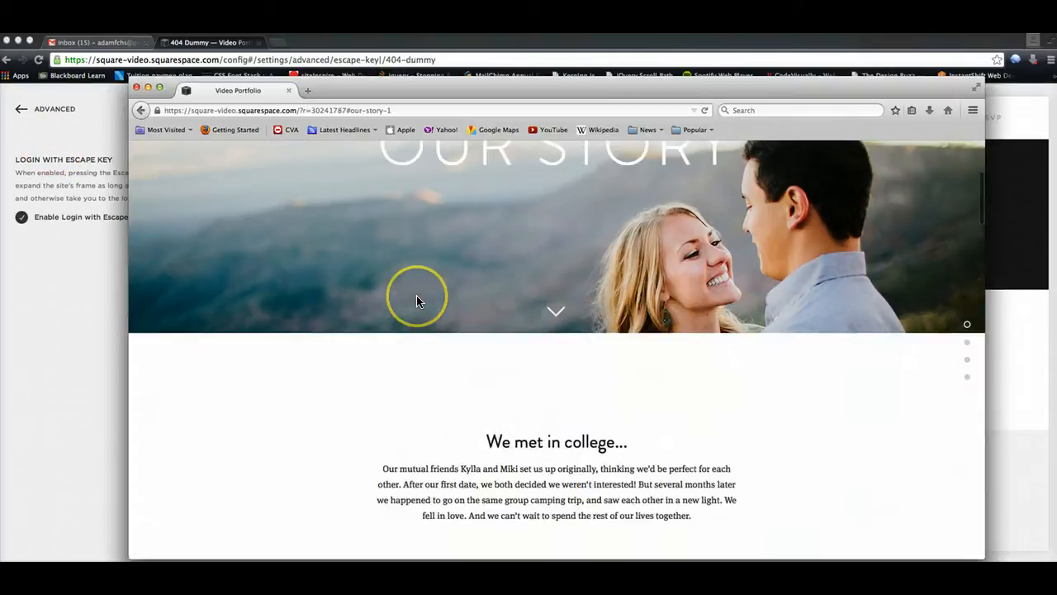
scroll(416, 295, up, 2)
click(68, 246)
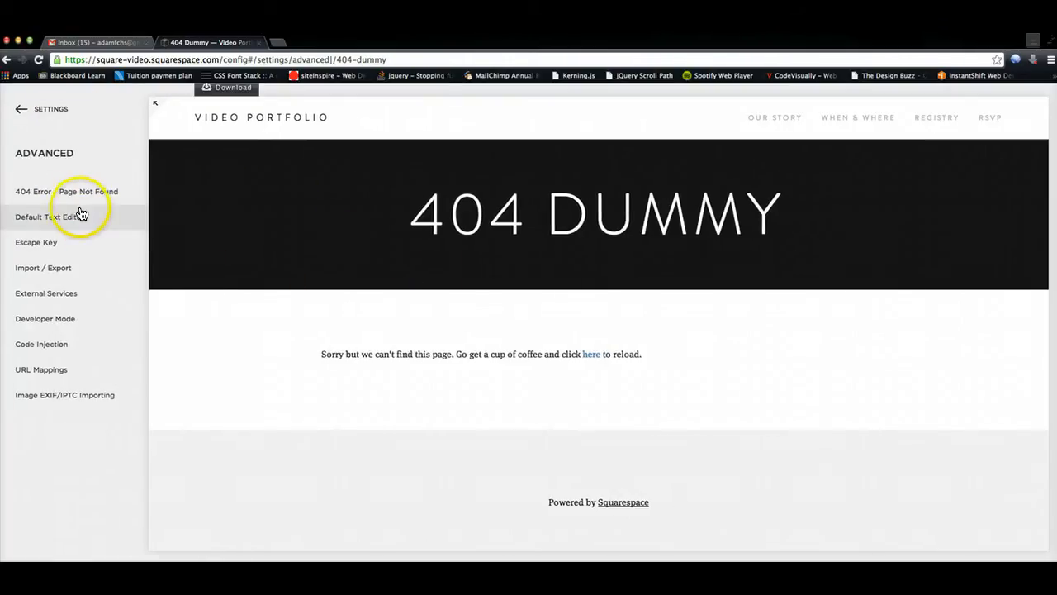
Open the Import / Export settings and view the site export options, closing them without exporting.
click(42, 271)
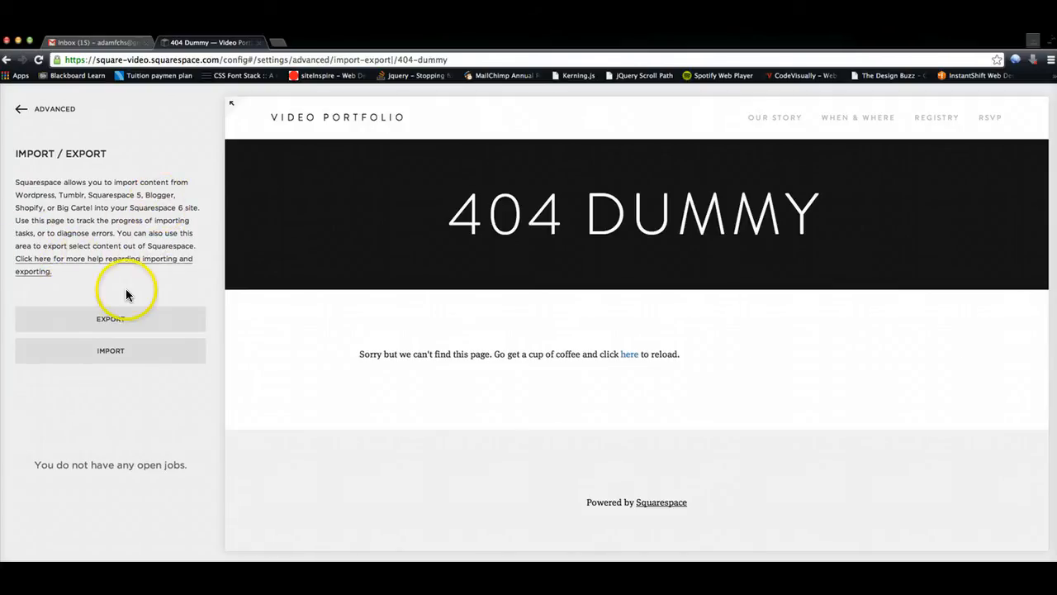
click(112, 319)
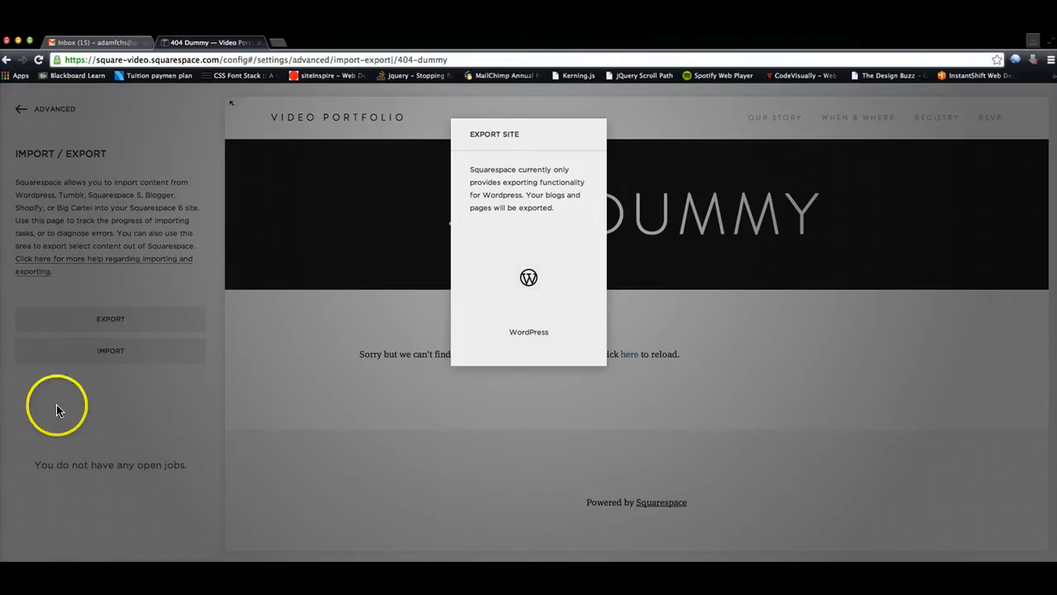
click(80, 429)
View the site import options and the WordPress import form, cancel without importing, and return to the advanced settings.
click(99, 357)
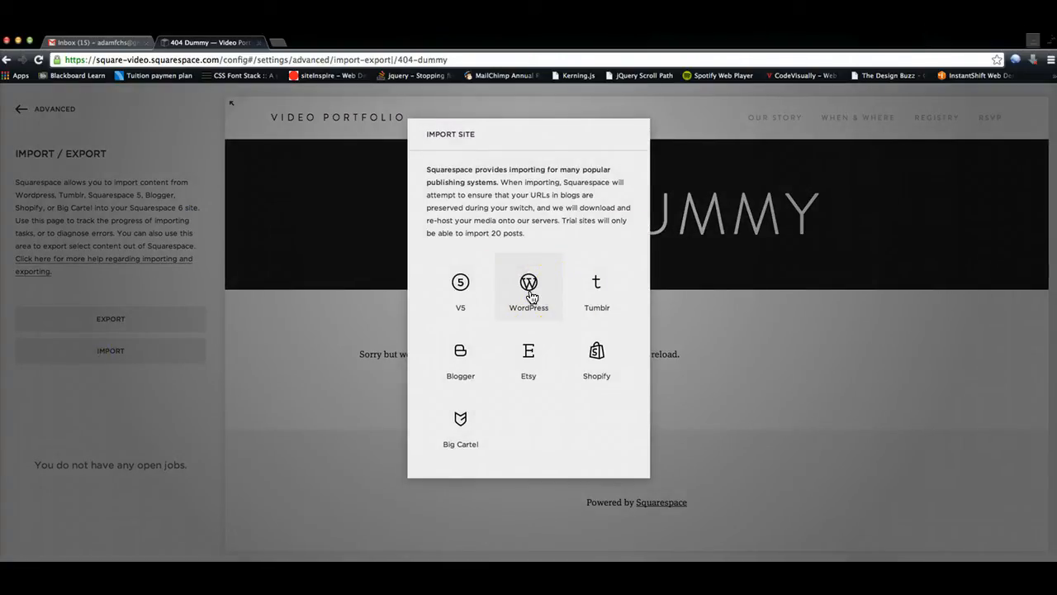
click(531, 296)
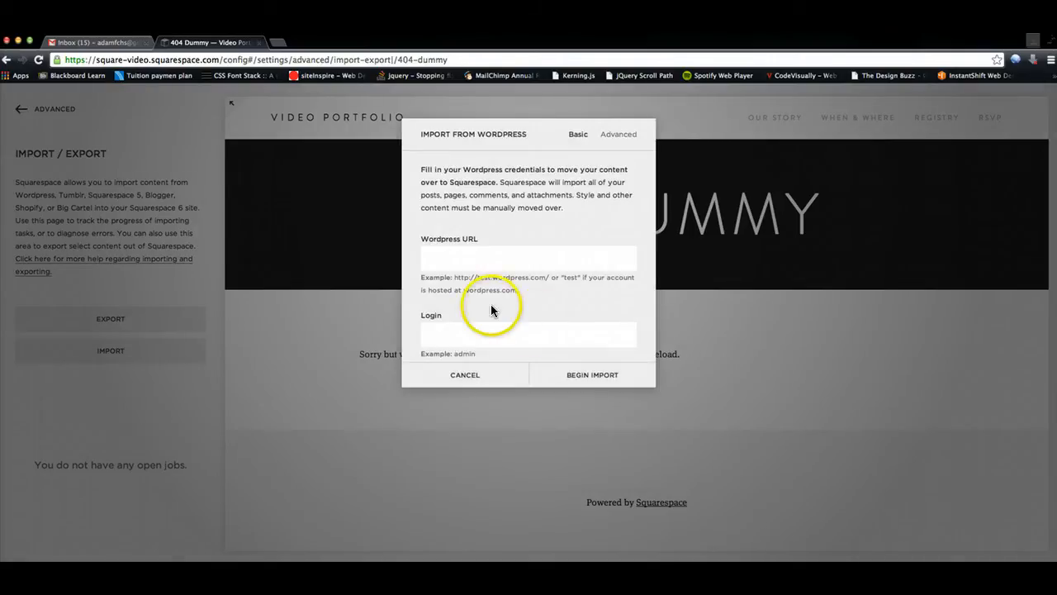
scroll(492, 307, down, 2)
scroll(494, 304, up, 2)
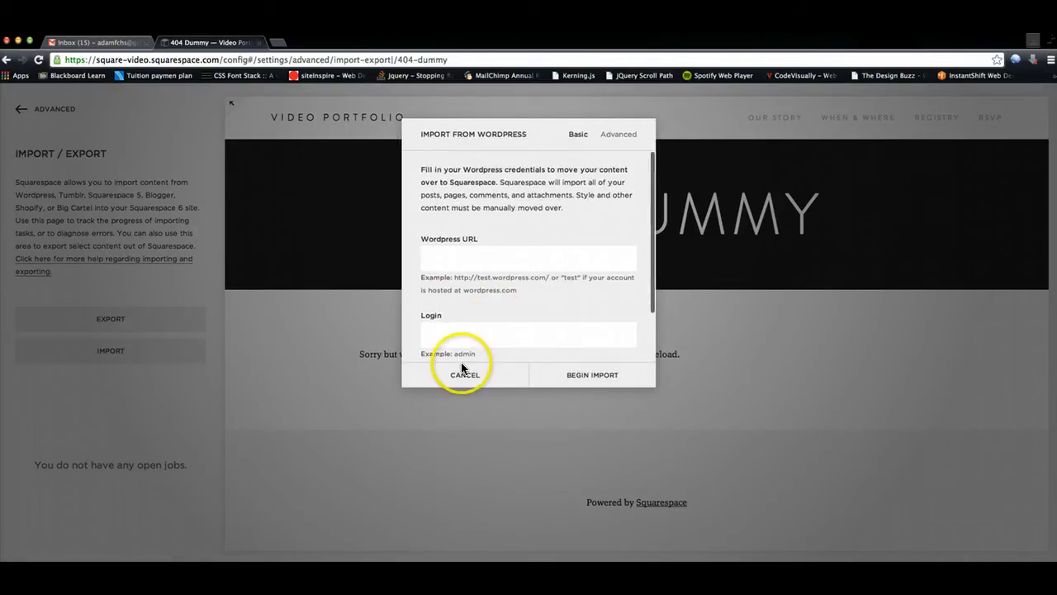
click(465, 378)
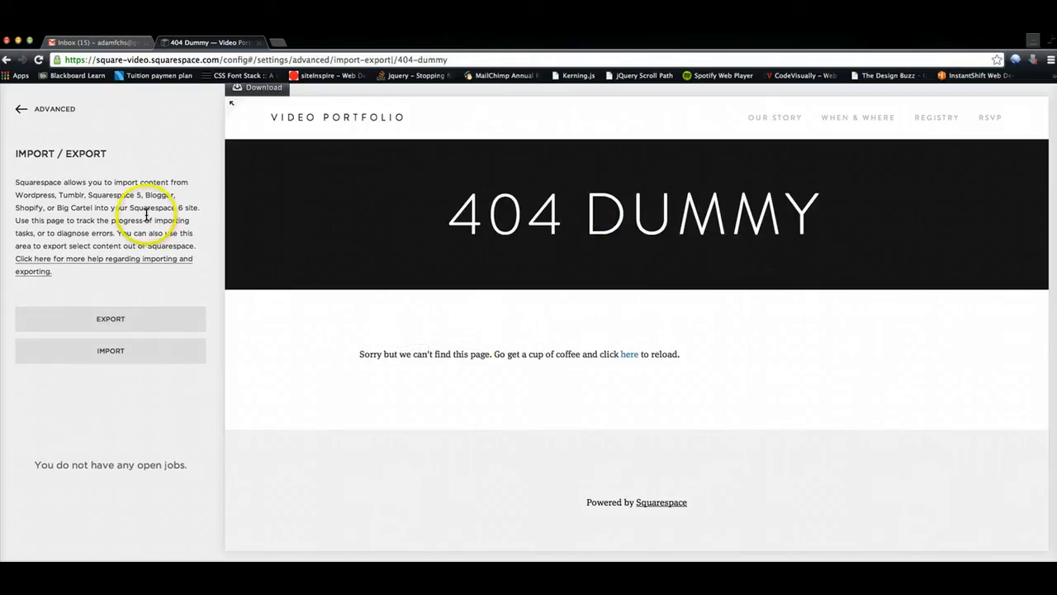
click(47, 119)
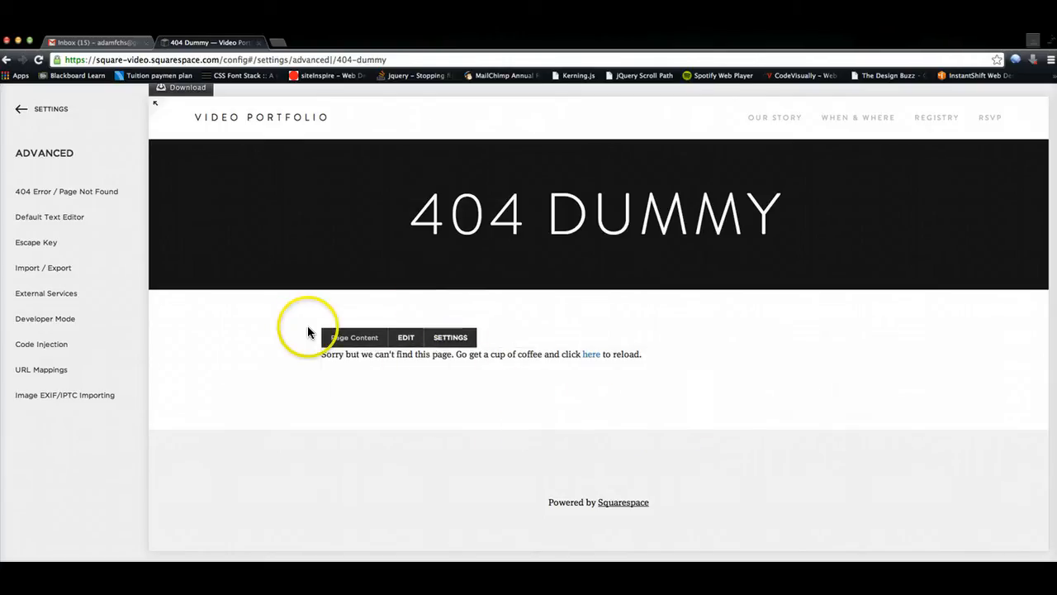
Review the External Services settings and the Developer Mode setting, returning to the advanced settings after each.
click(66, 291)
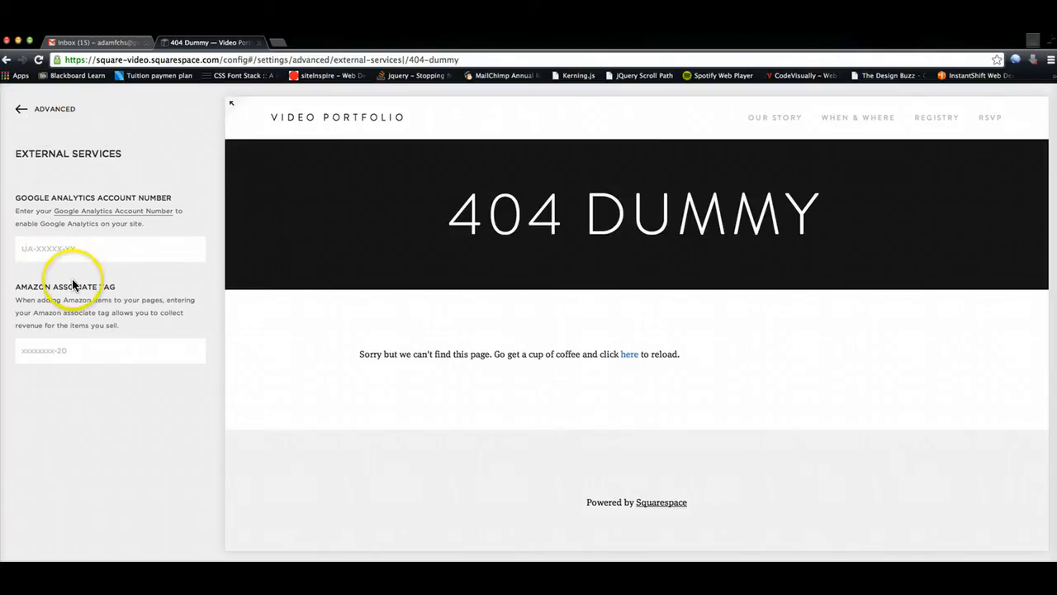
scroll(324, 279, down, 1)
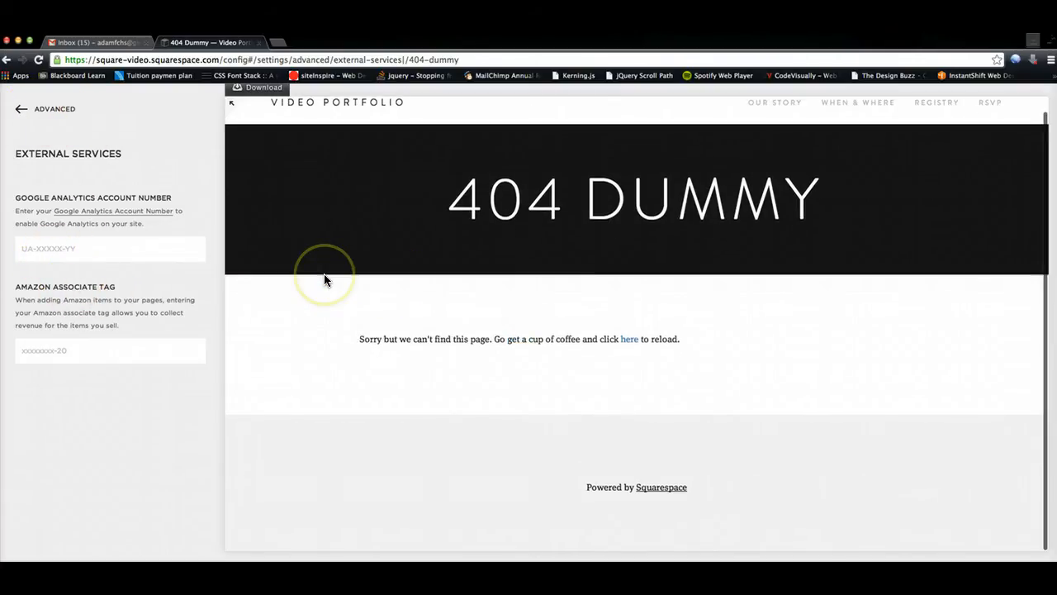
scroll(326, 279, up, 1)
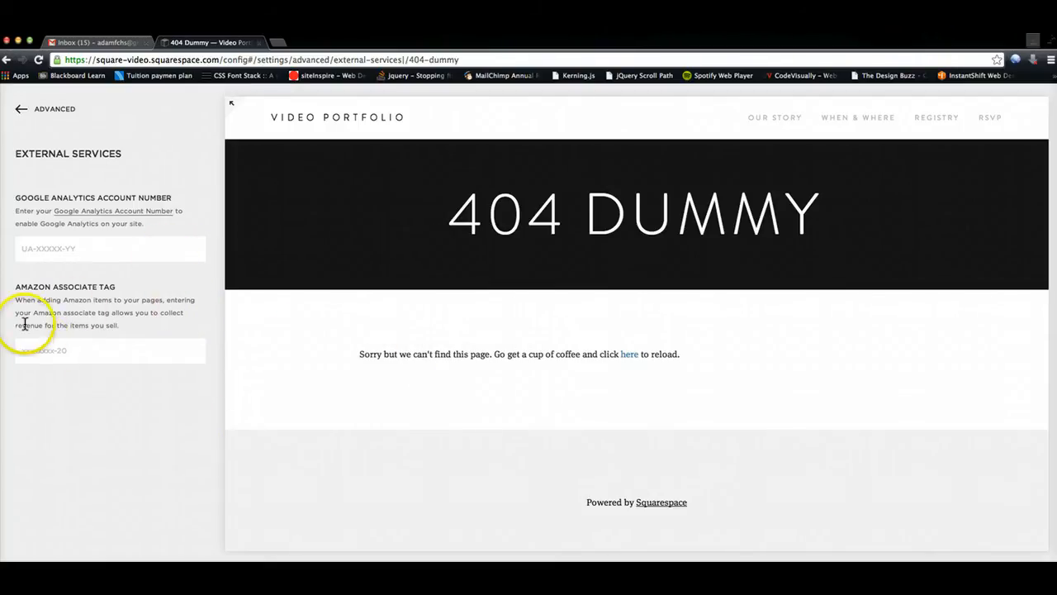
click(37, 108)
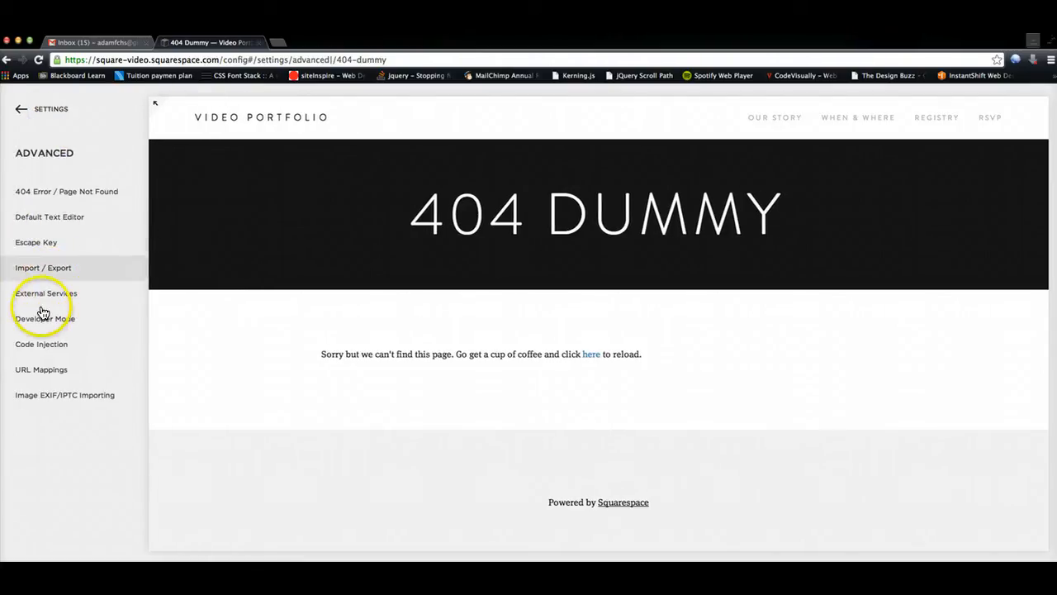
click(38, 321)
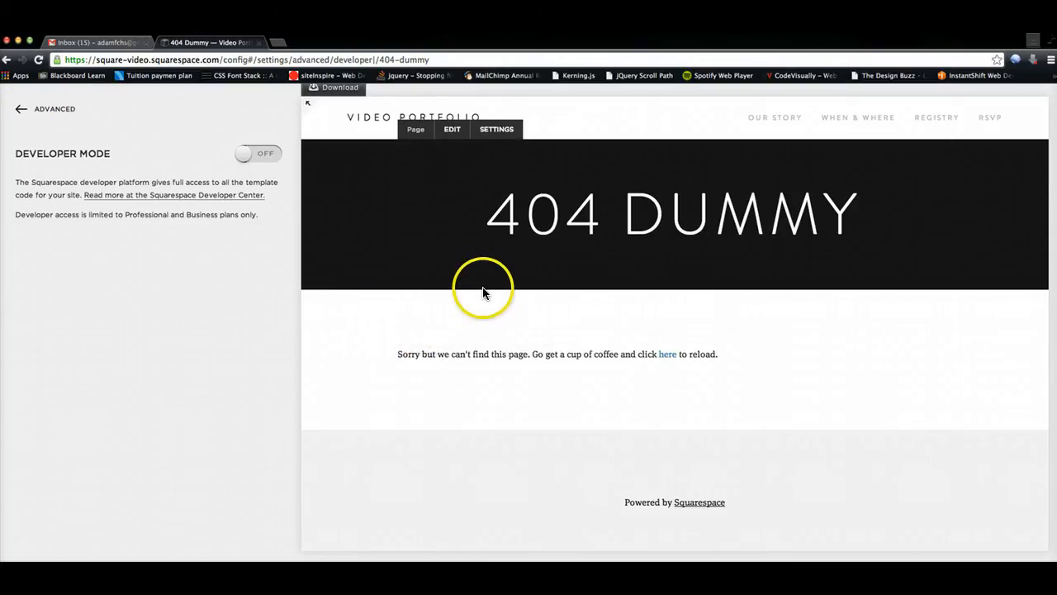
click(49, 109)
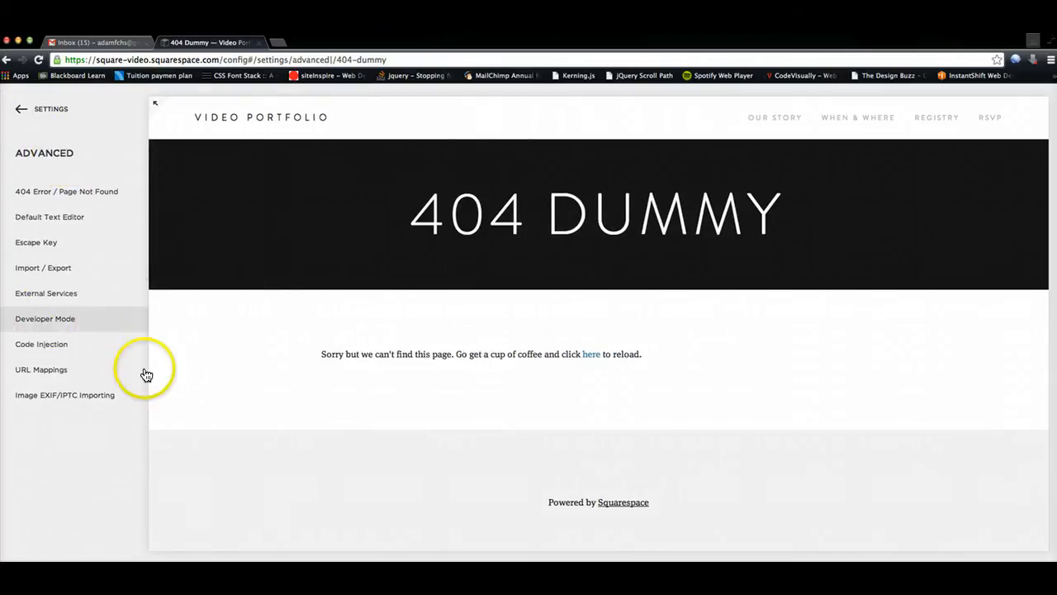
Open the Code Injection settings and look through the code sections, examining the Header section beside the page preview.
click(38, 350)
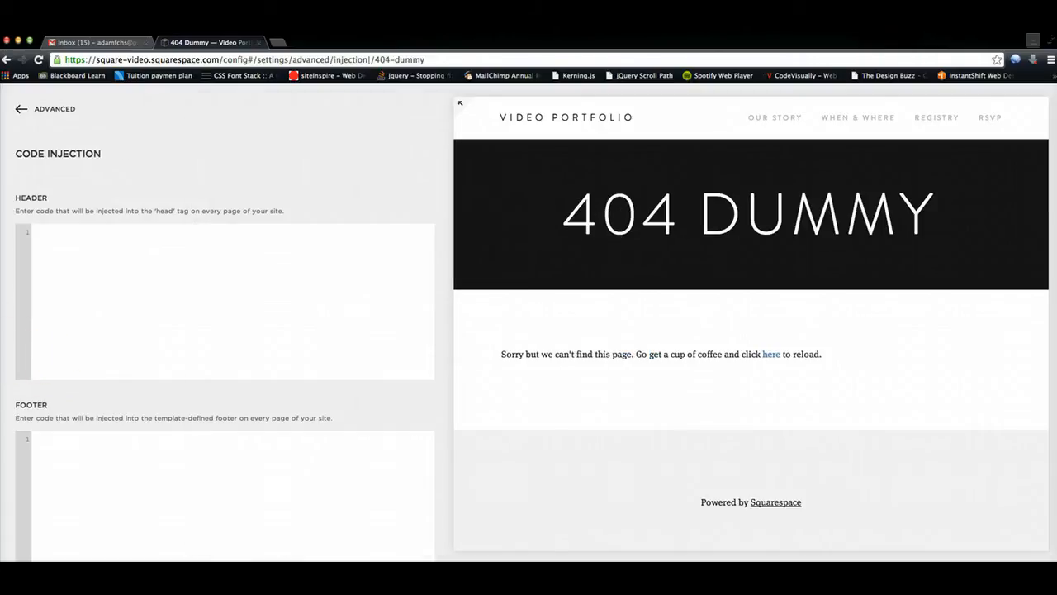
scroll(109, 344, down, 6)
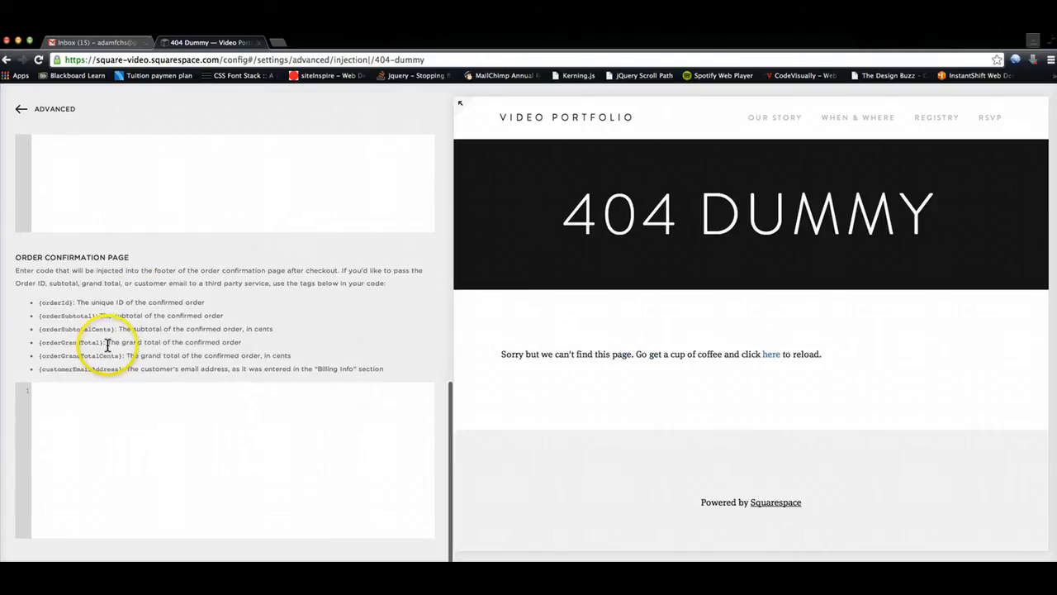
scroll(108, 344, up, 4)
scroll(107, 344, up, 3)
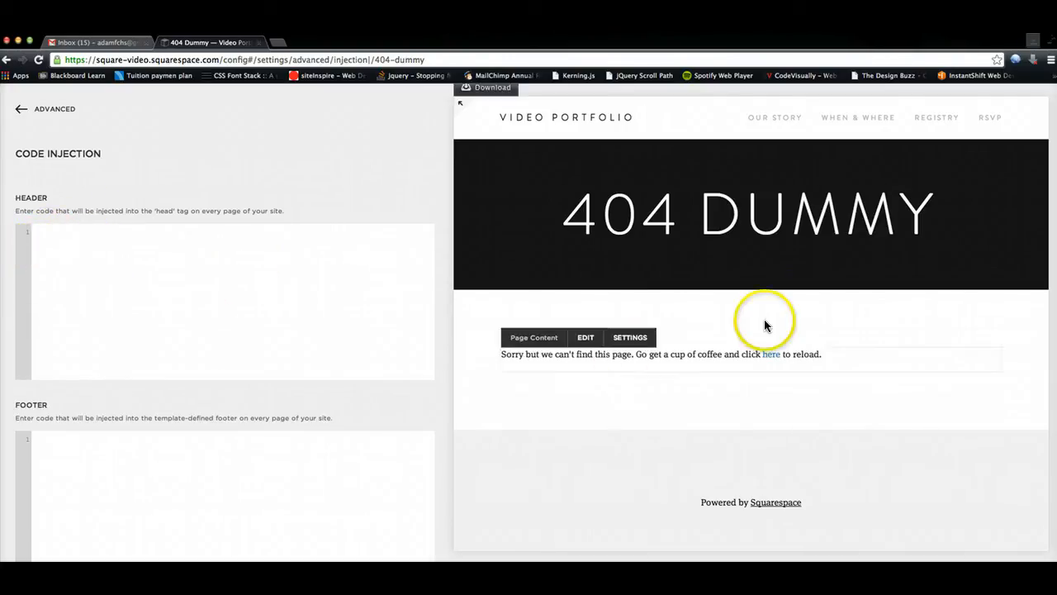
scroll(137, 267, down, 1)
scroll(137, 267, down, 2)
scroll(40, 232, up, 1)
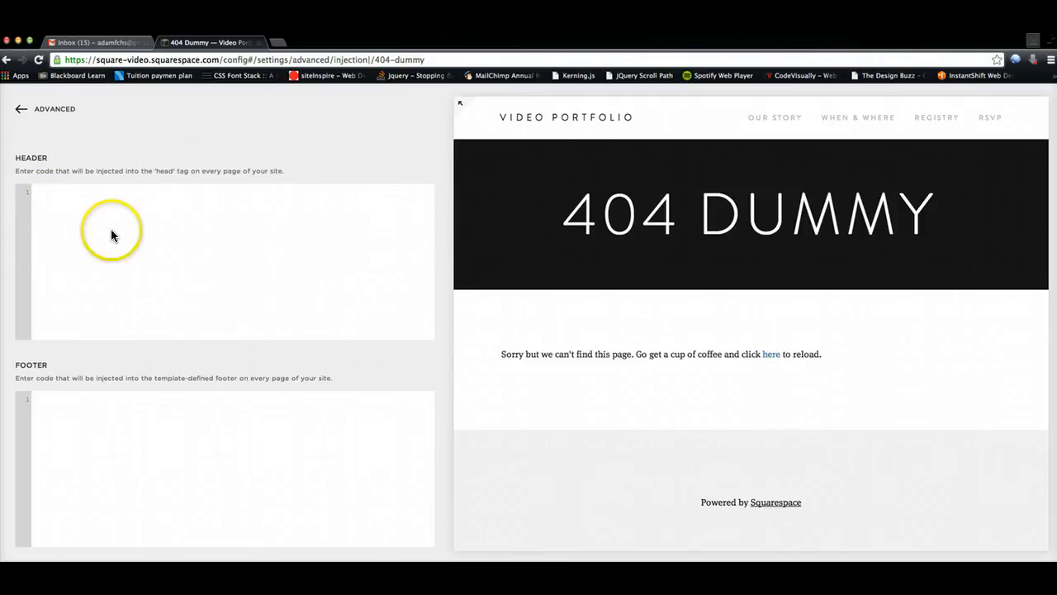
scroll(632, 380, down, 1)
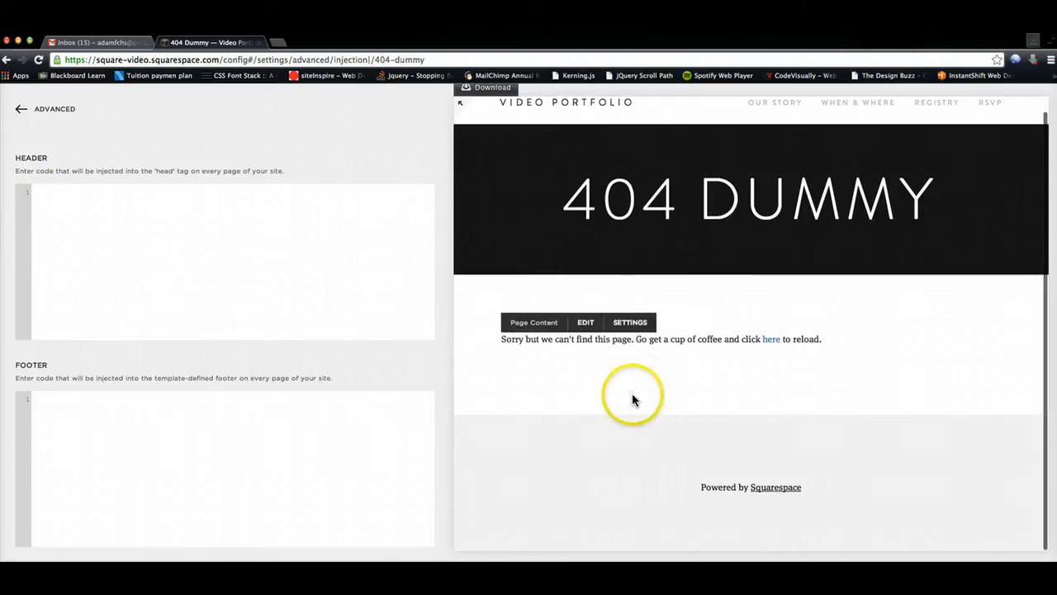
Examine the Footer, Lock Page and Order Confirmation Page code injection sections, and return to the advanced settings.
scroll(183, 375, down, 3)
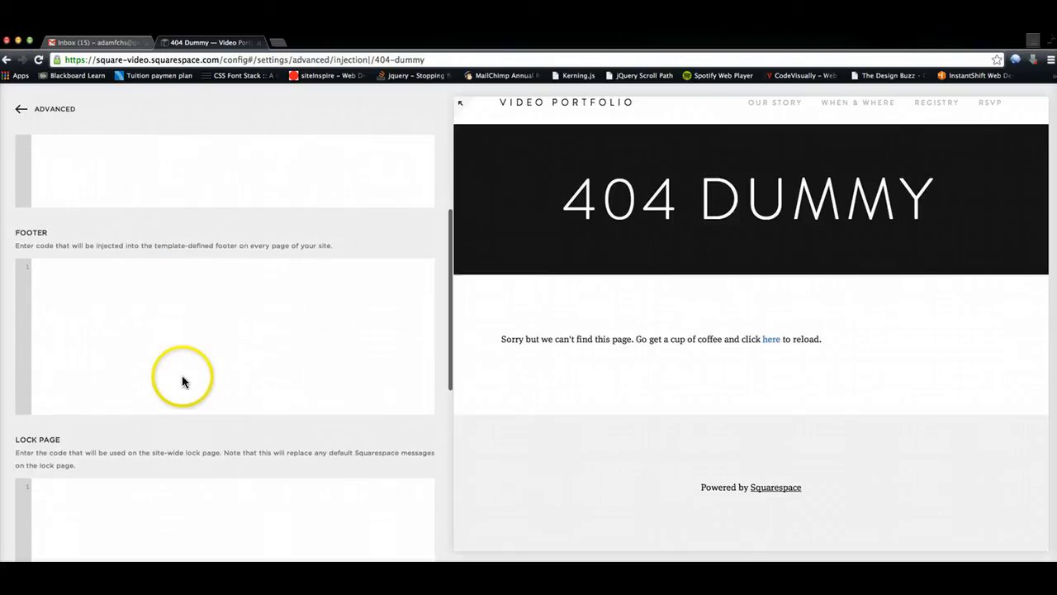
scroll(27, 302, down, 1)
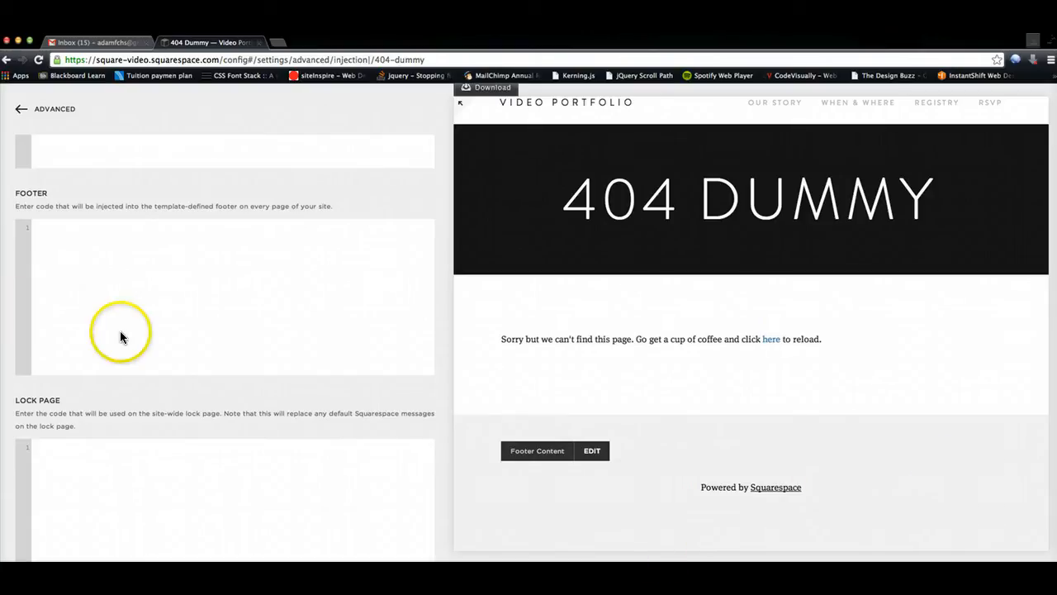
scroll(120, 330, down, 2)
scroll(90, 300, down, 5)
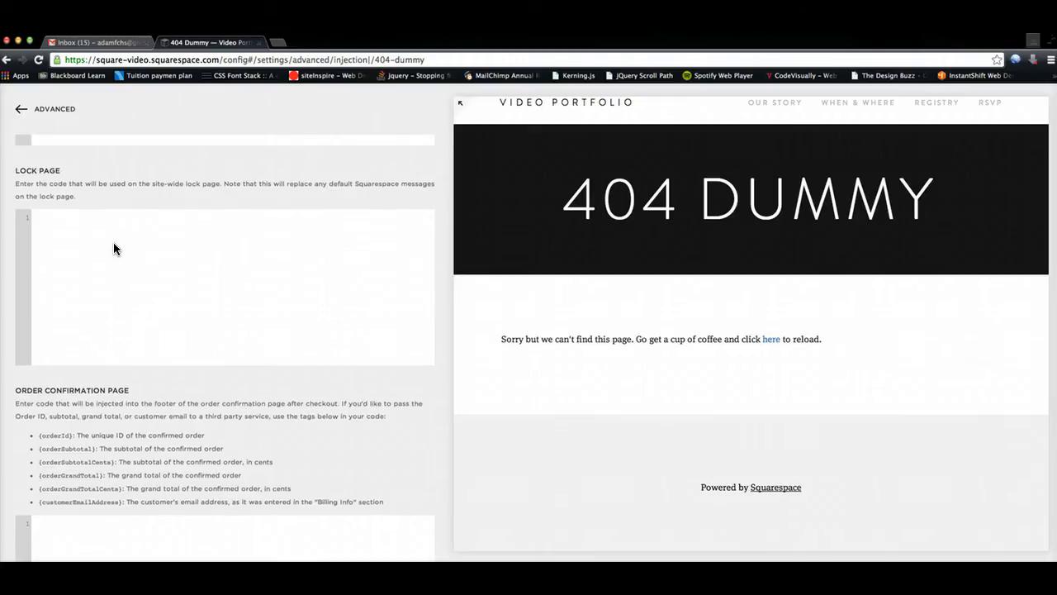
scroll(113, 249, down, 2)
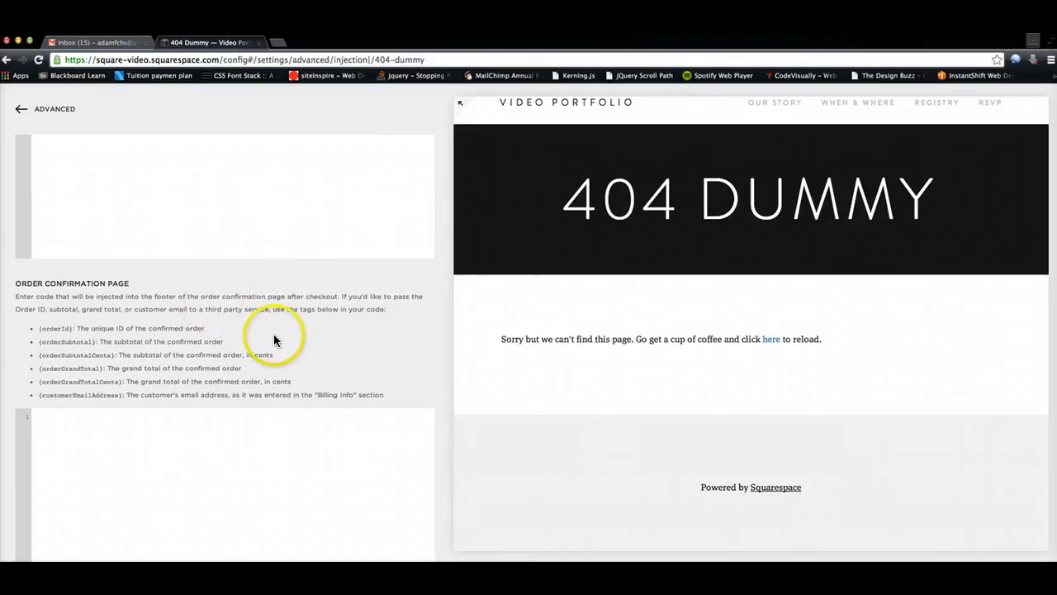
scroll(231, 361, down, 1)
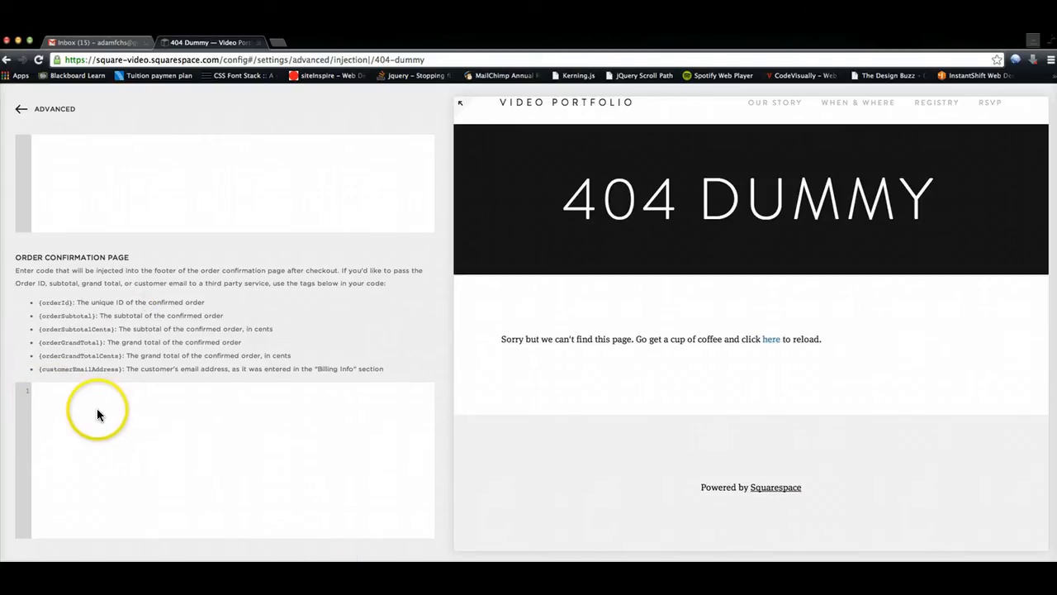
scroll(108, 410, up, 3)
scroll(107, 409, up, 1)
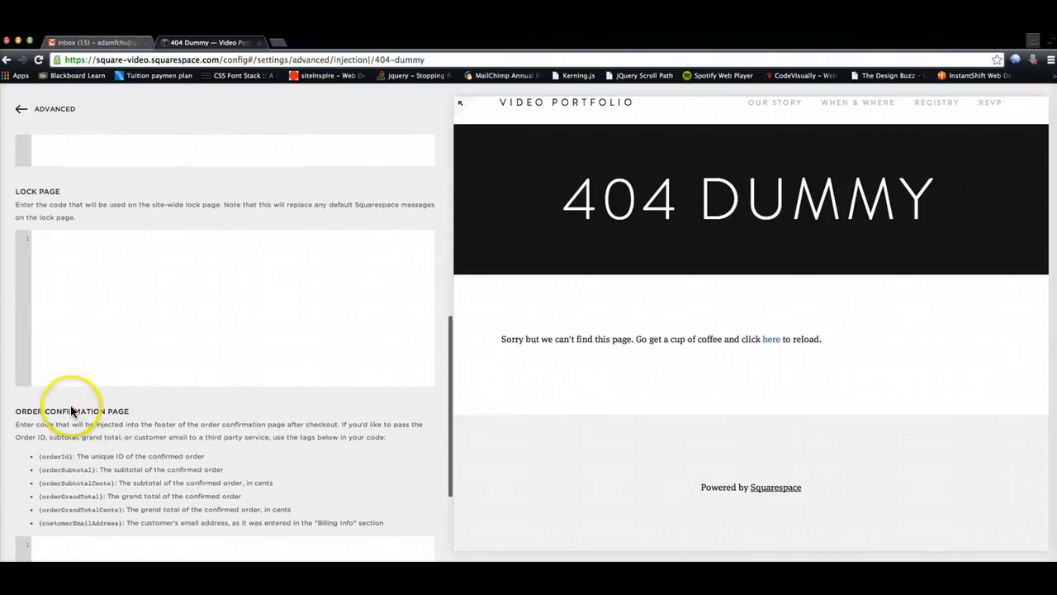
click(51, 109)
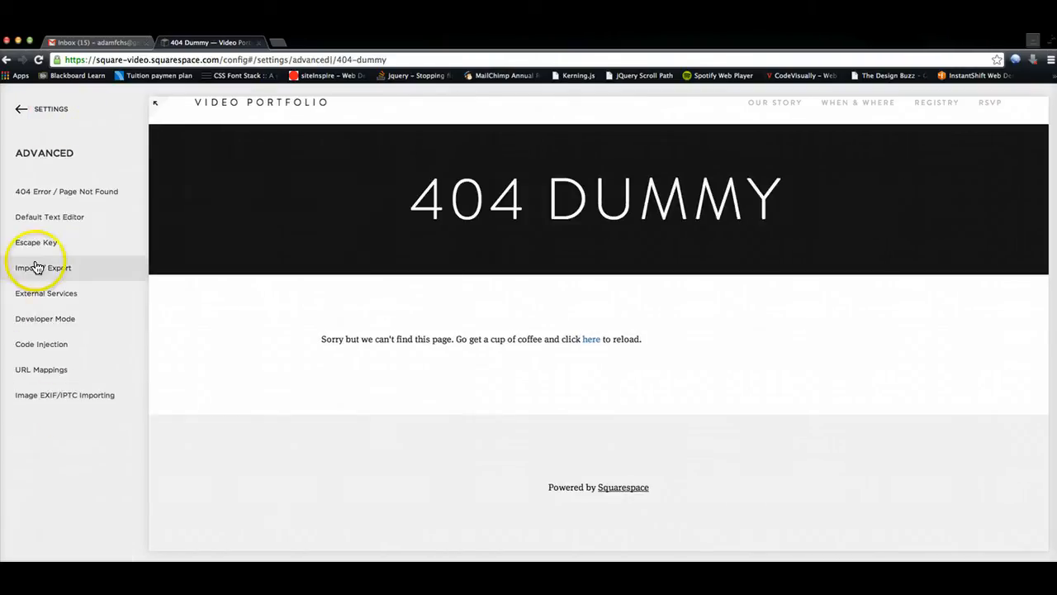
Open the URL Mappings settings and read the mapping format, the term definitions and the mapping entry area.
click(54, 378)
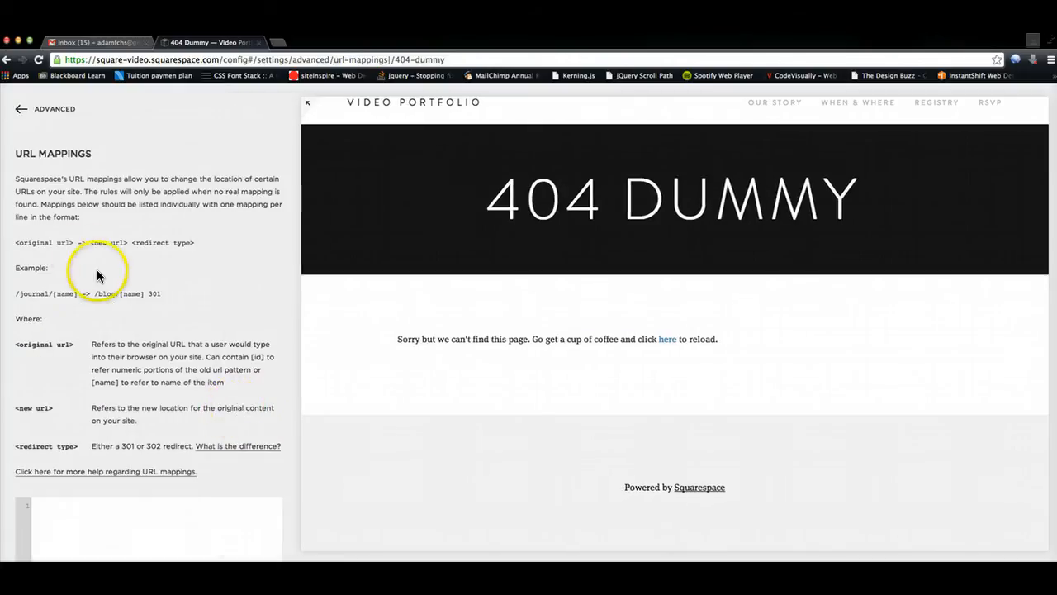
scroll(82, 258, down, 3)
scroll(82, 259, up, 3)
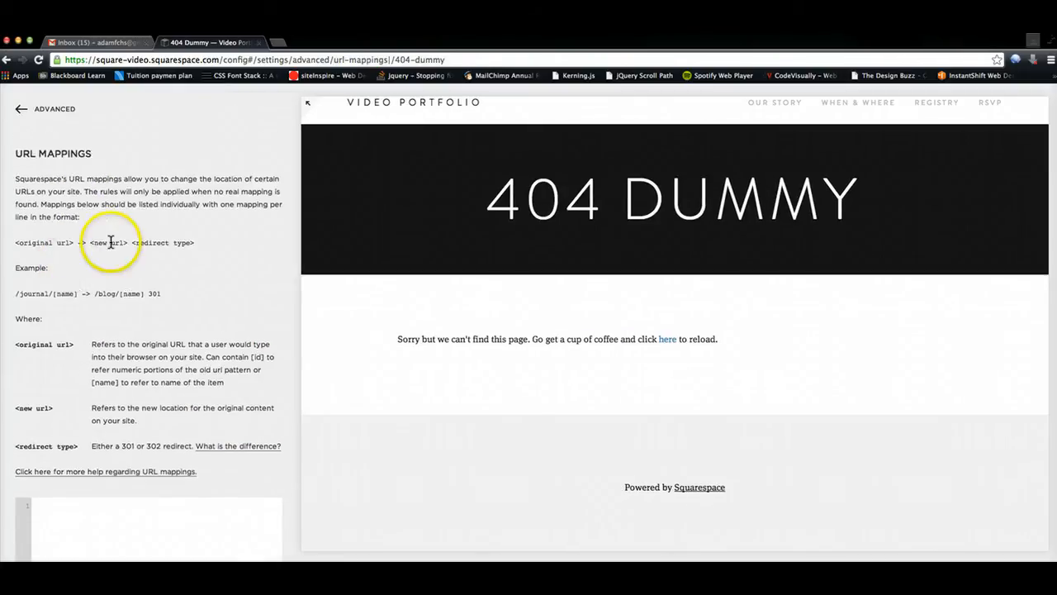
scroll(72, 326, down, 1)
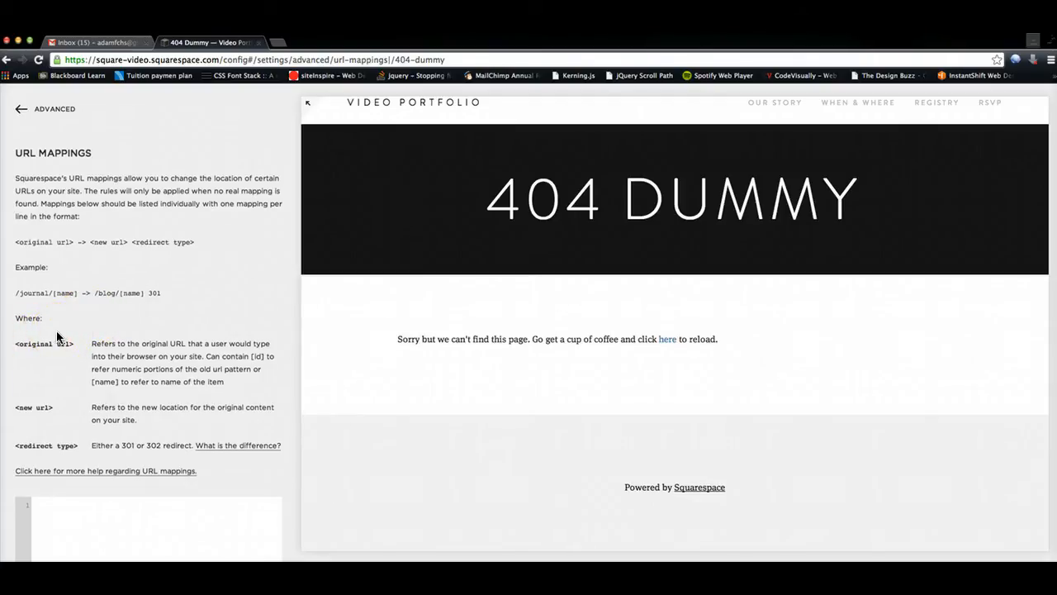
scroll(121, 312, down, 3)
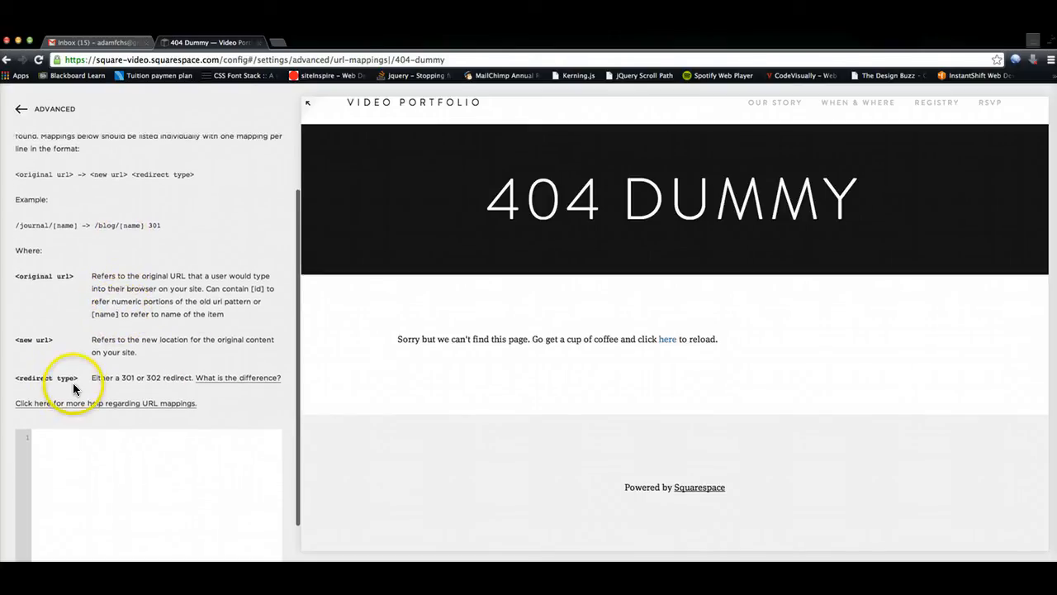
scroll(74, 385, down, 3)
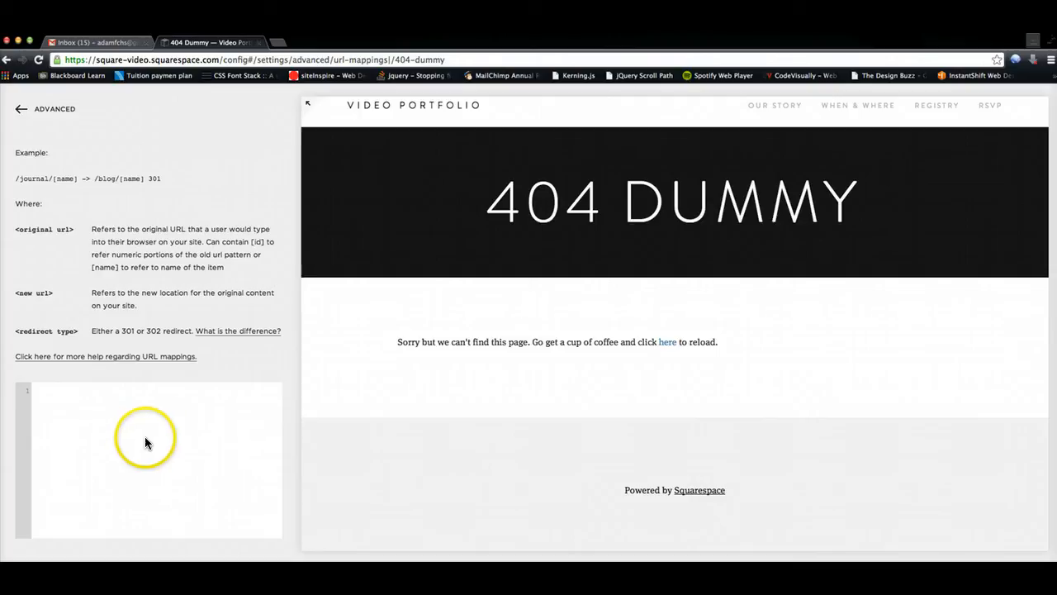
Review the example URL mapping and the rules once more, and return to the advanced settings.
scroll(148, 421, down, 2)
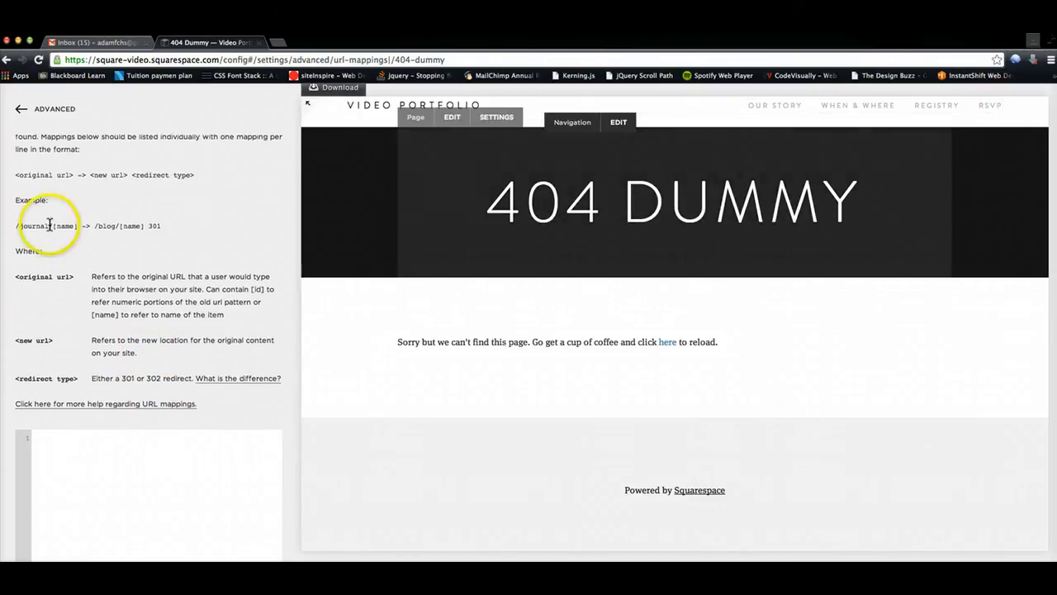
scroll(49, 225, down, 1)
scroll(51, 226, up, 3)
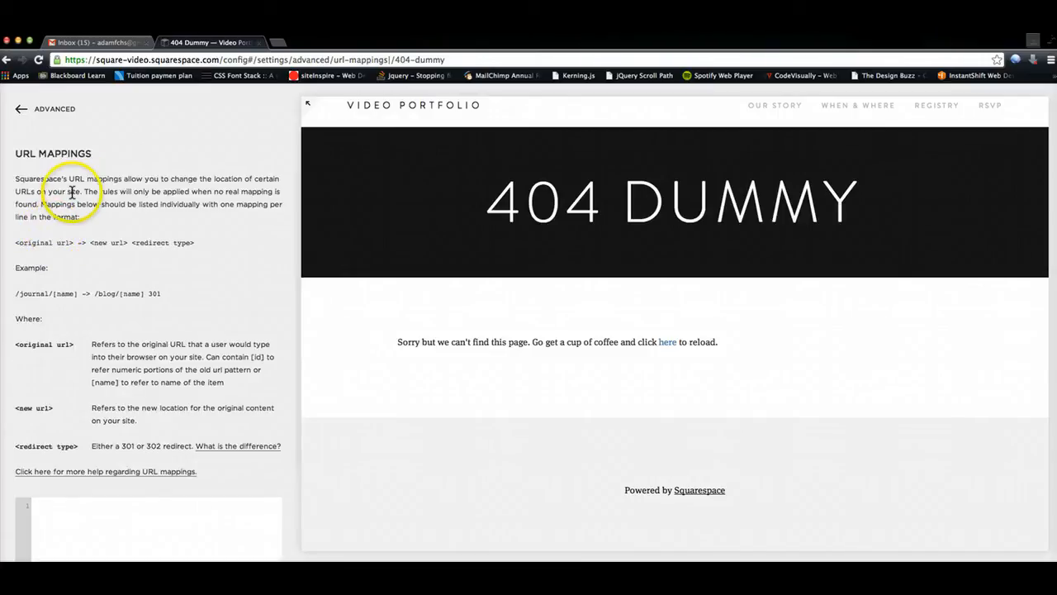
scroll(71, 198, down, 3)
scroll(66, 264, up, 3)
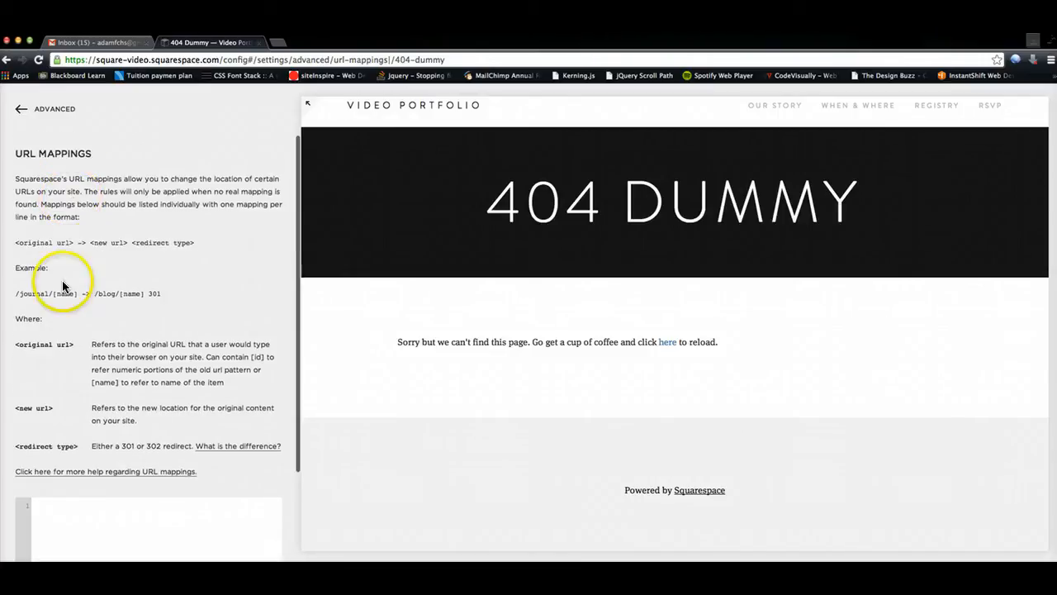
scroll(66, 223, down, 3)
scroll(71, 213, up, 3)
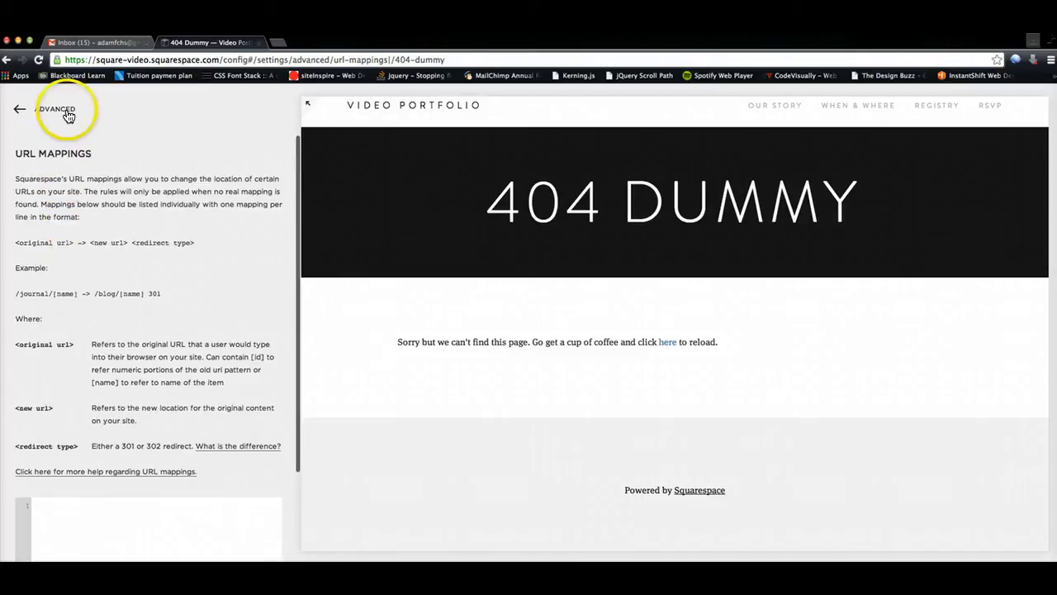
click(65, 112)
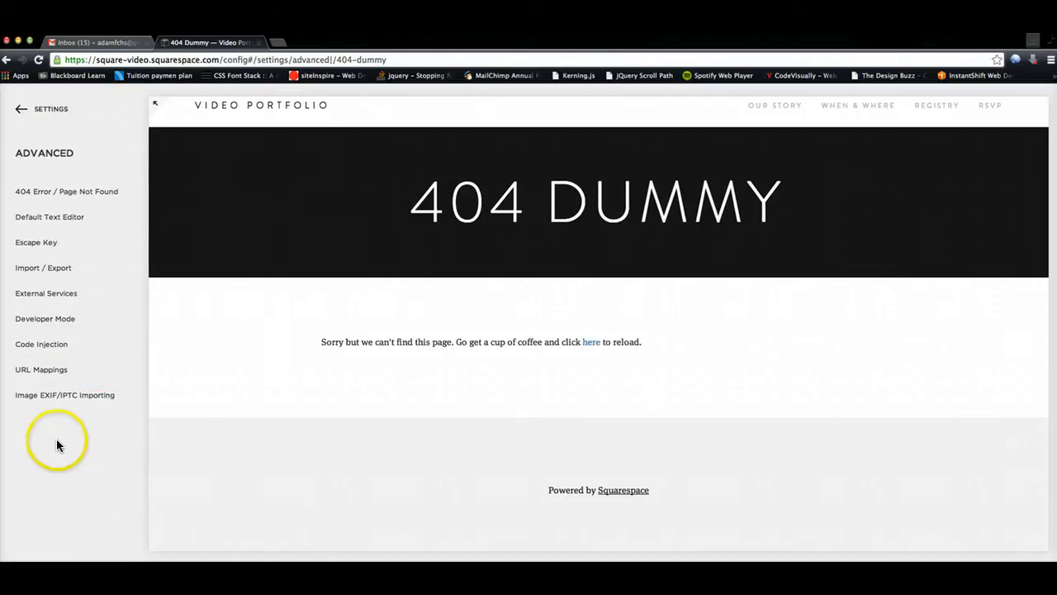
Open the Image EXIF/IPTC Importing settings, try the metadata importing option, save, and return to the advanced settings.
click(54, 399)
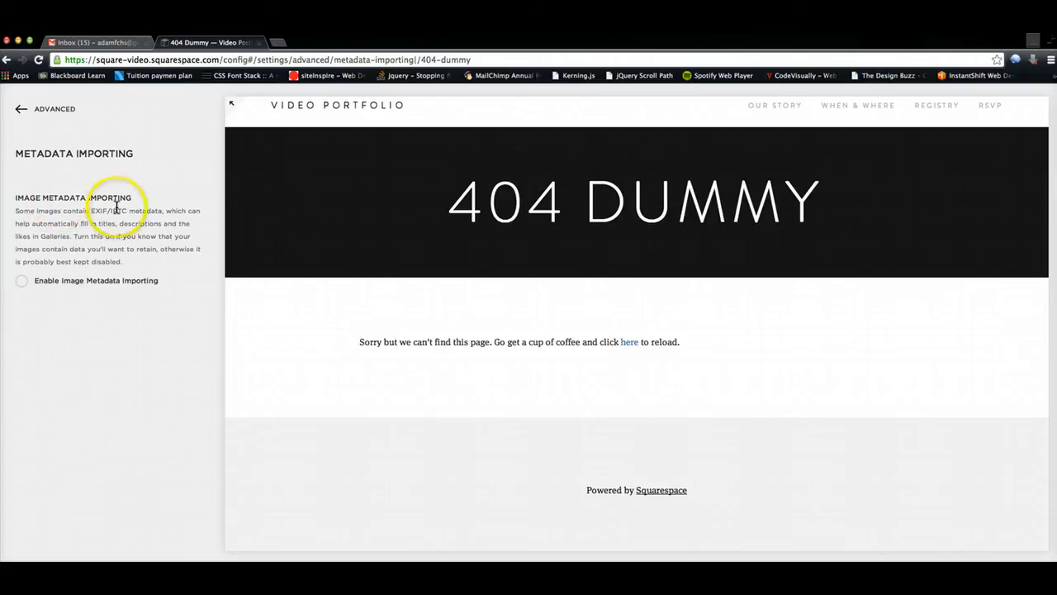
click(22, 281)
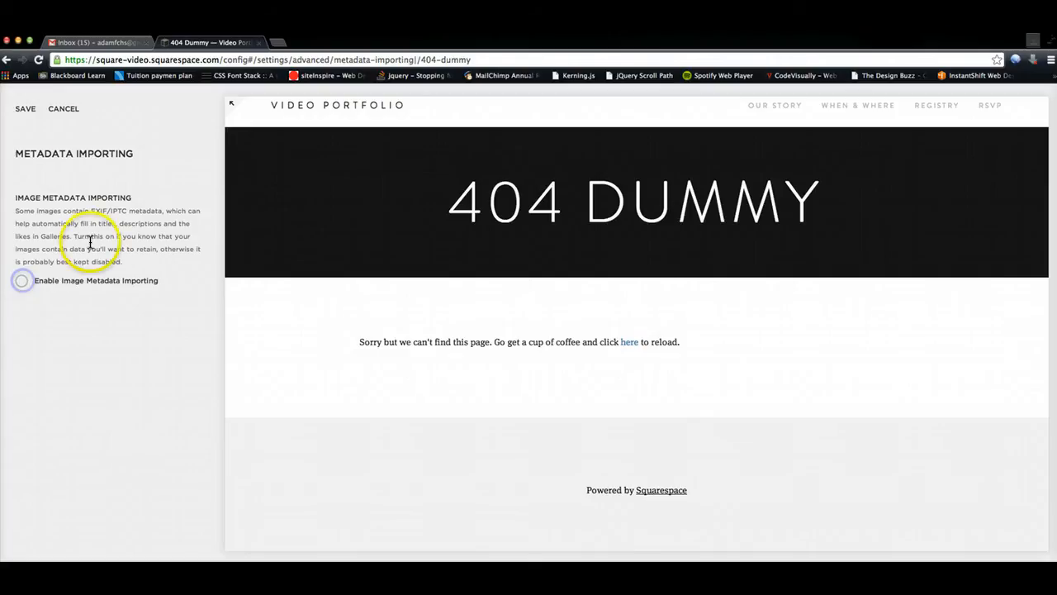
click(28, 113)
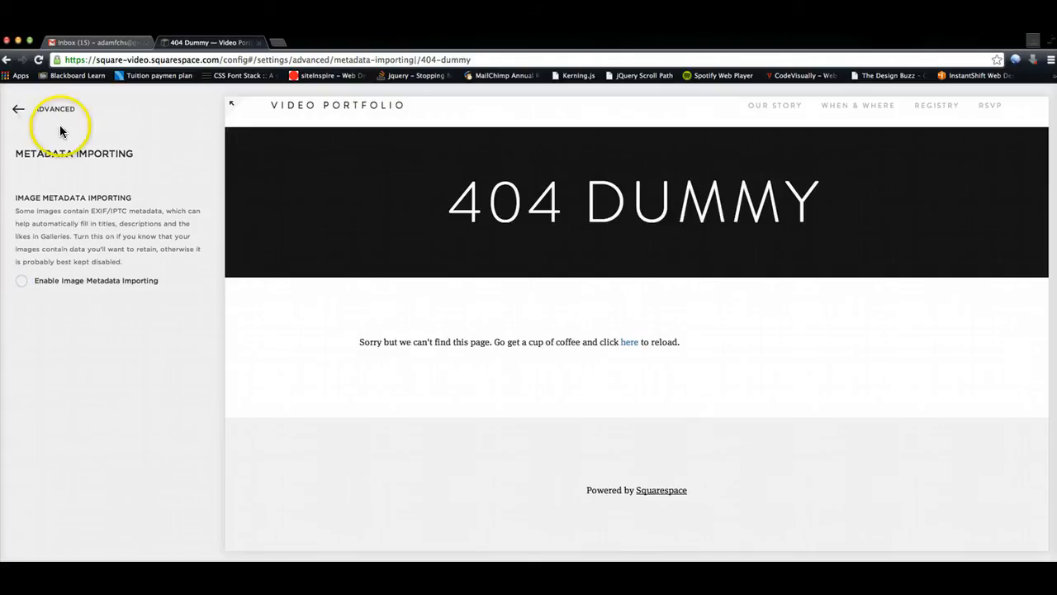
click(55, 114)
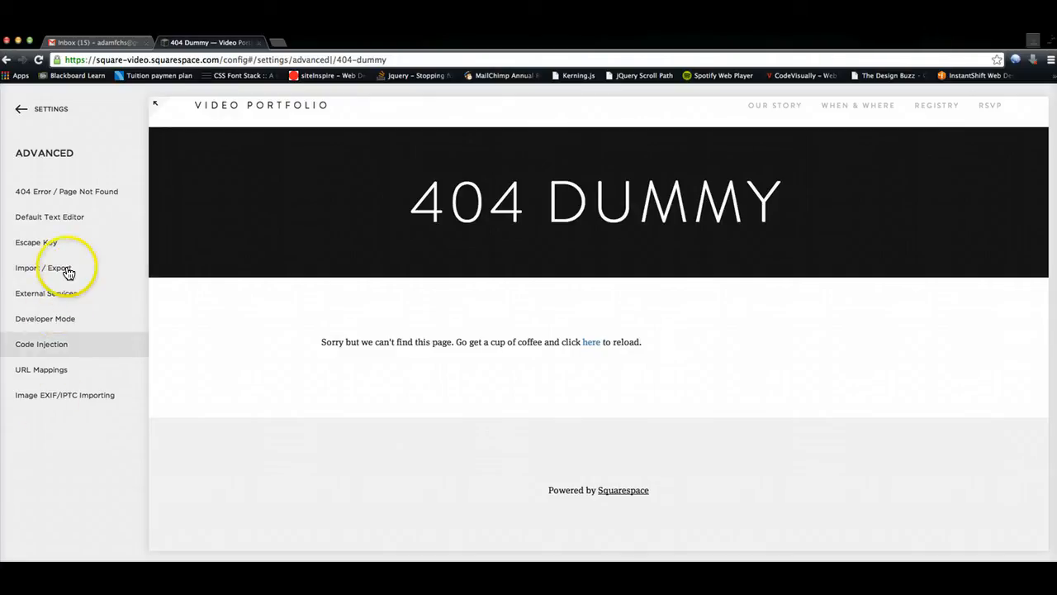
Leave the settings, go to the site's page list and view the Our Story page.
click(23, 110)
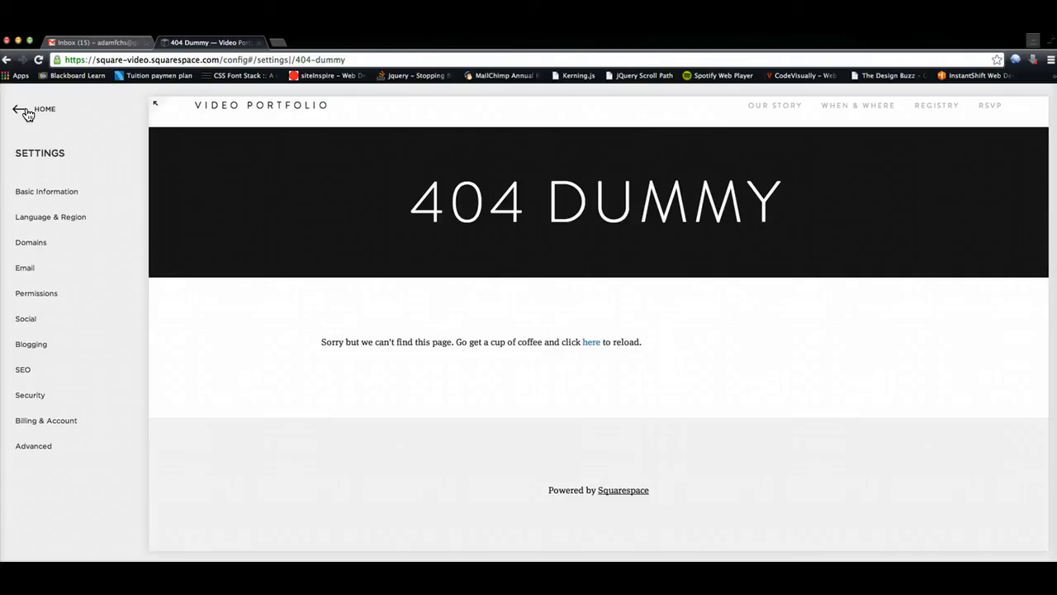
click(28, 110)
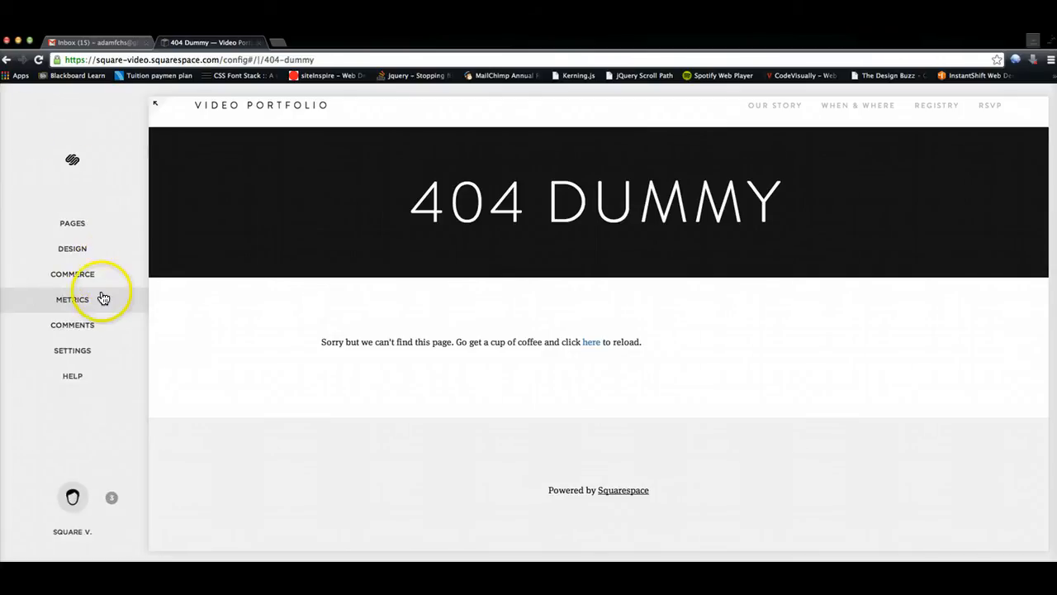
click(82, 226)
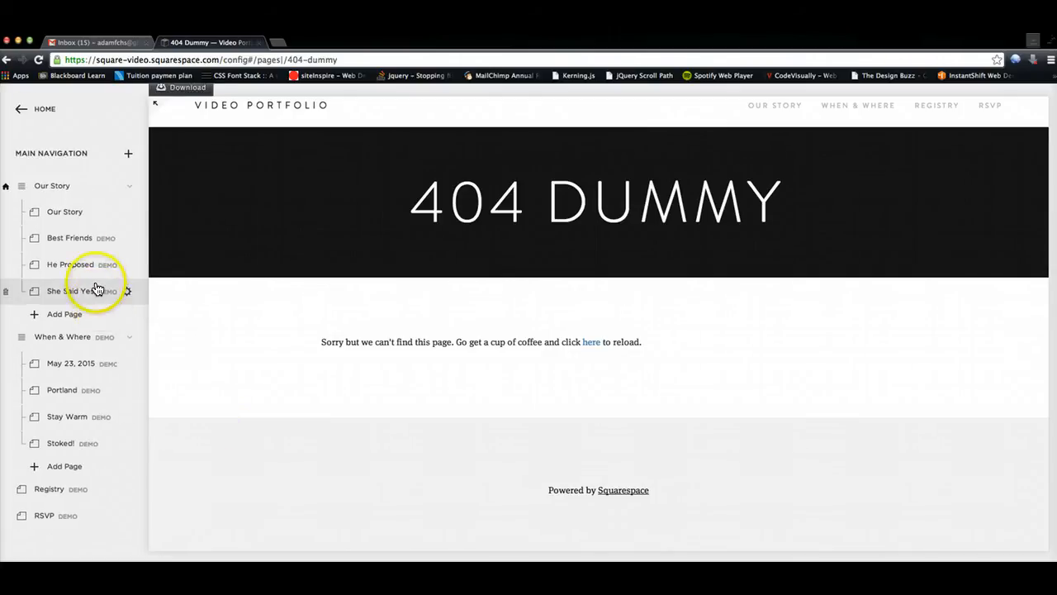
click(63, 213)
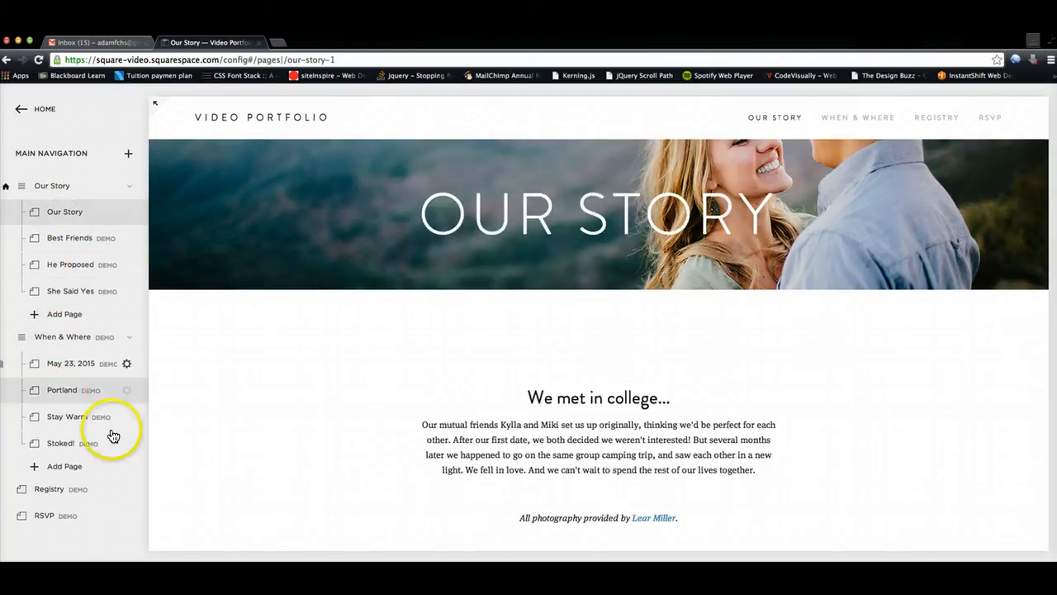
click(82, 452)
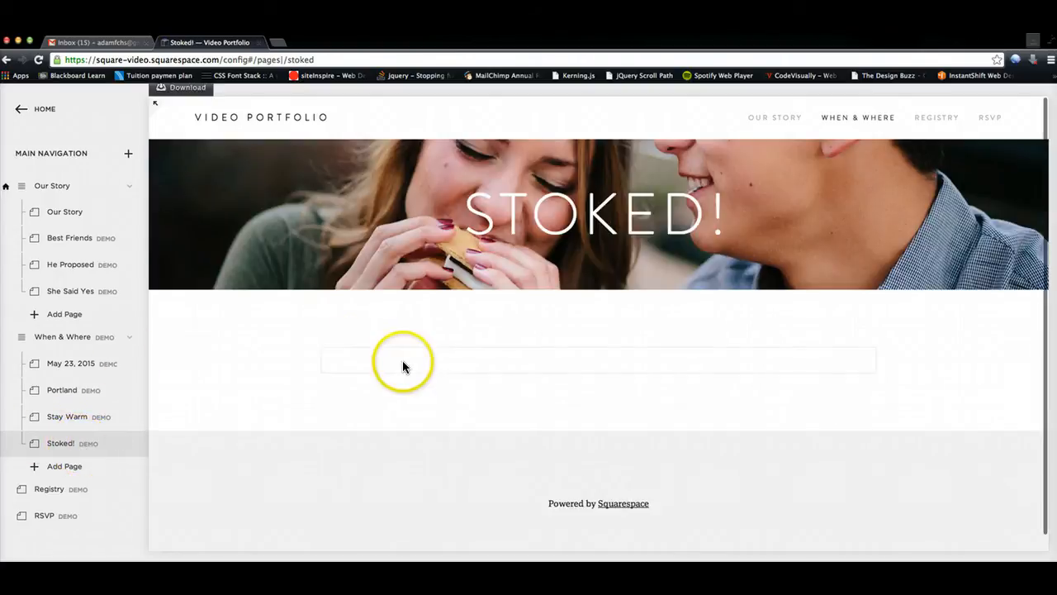
mouse_move(416, 361)
scroll(413, 355, down, 1)
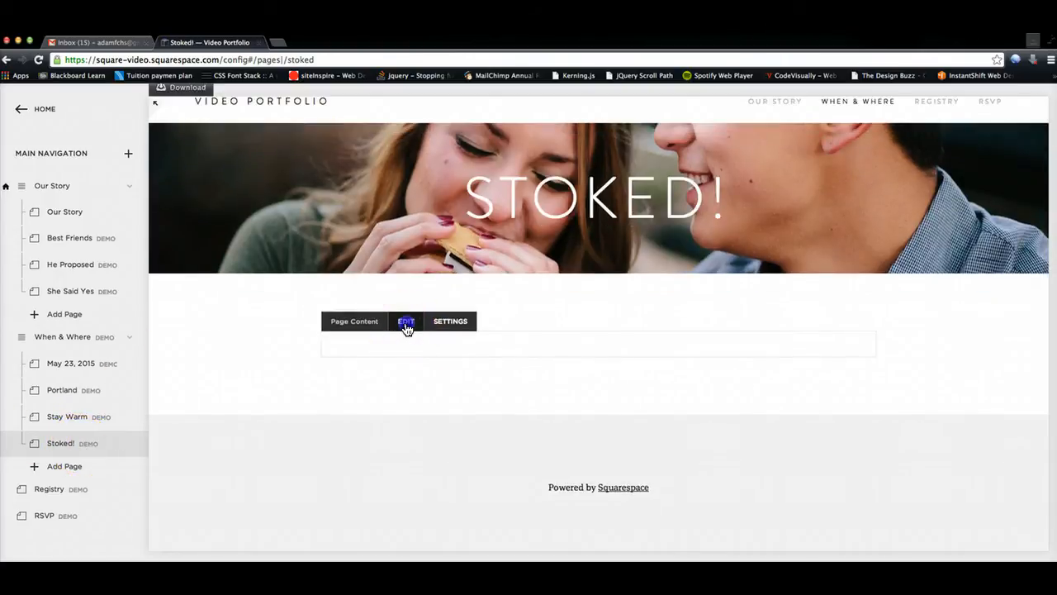
click(405, 324)
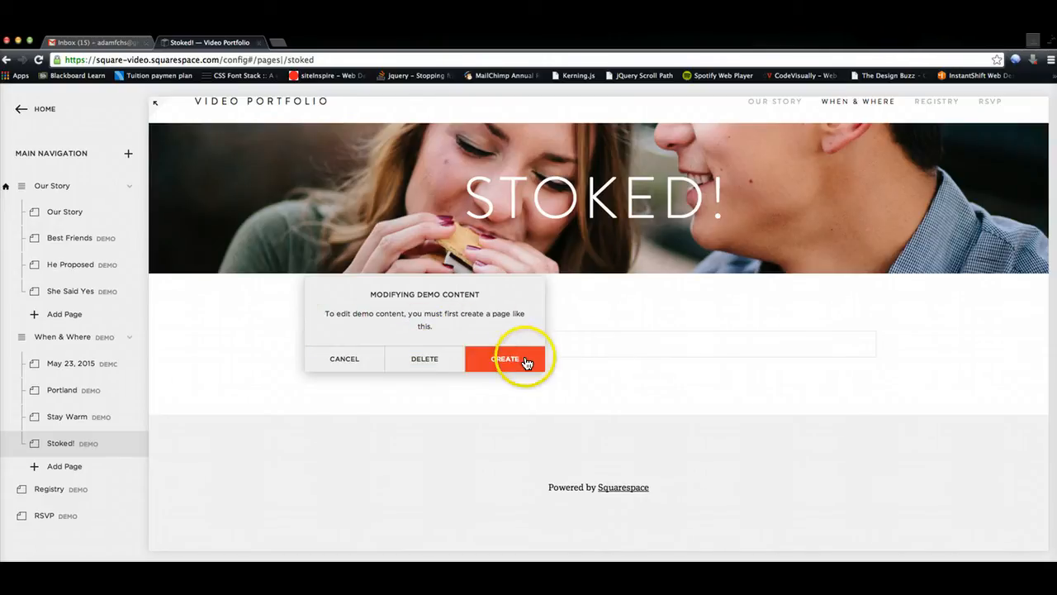
click(355, 360)
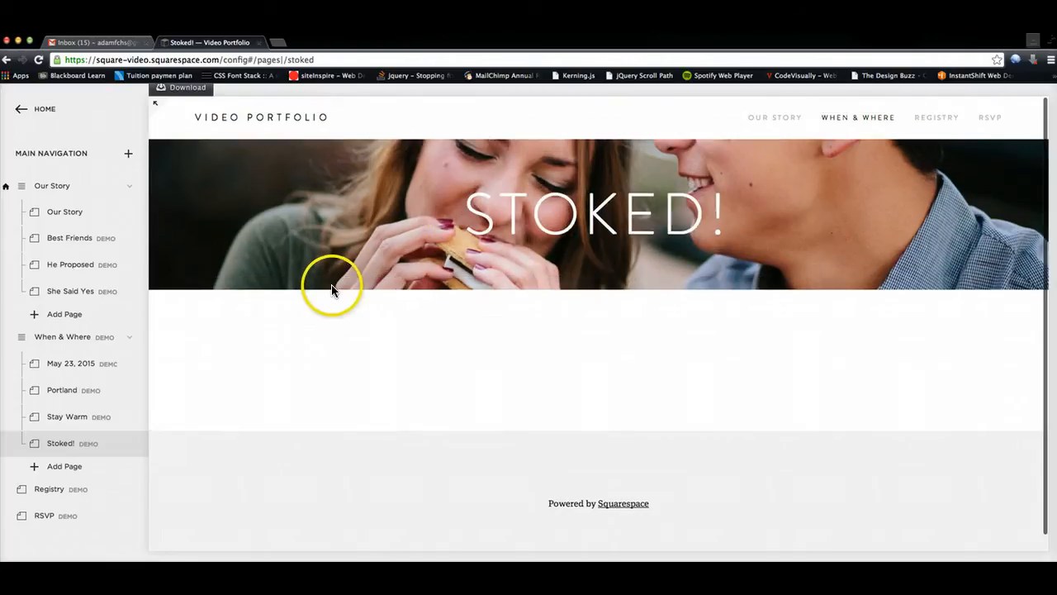
Create an editable page from the Best Friends demo page and start editing its content.
click(80, 240)
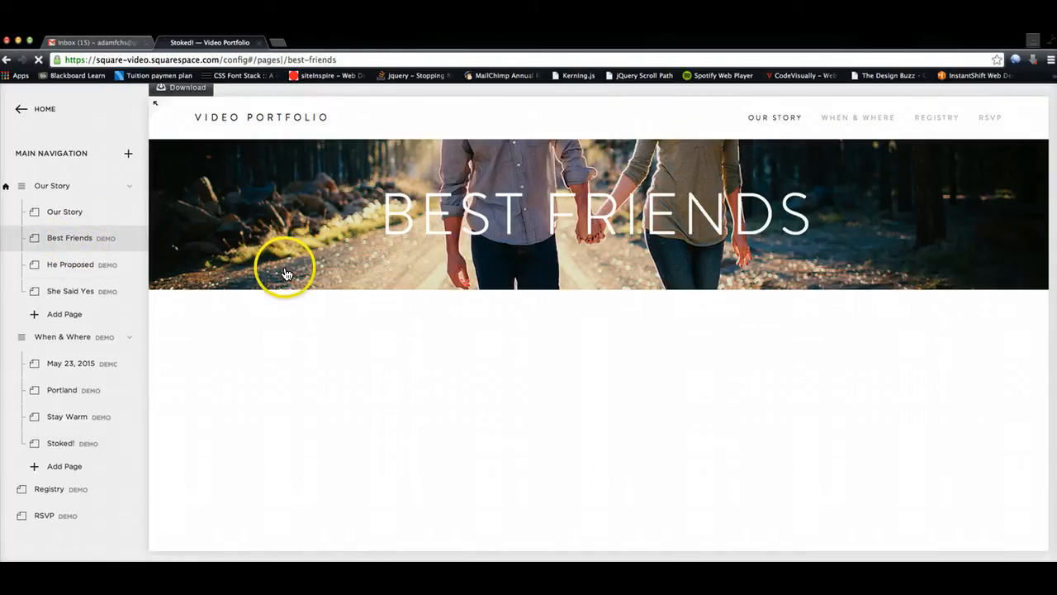
scroll(367, 306, down, 4)
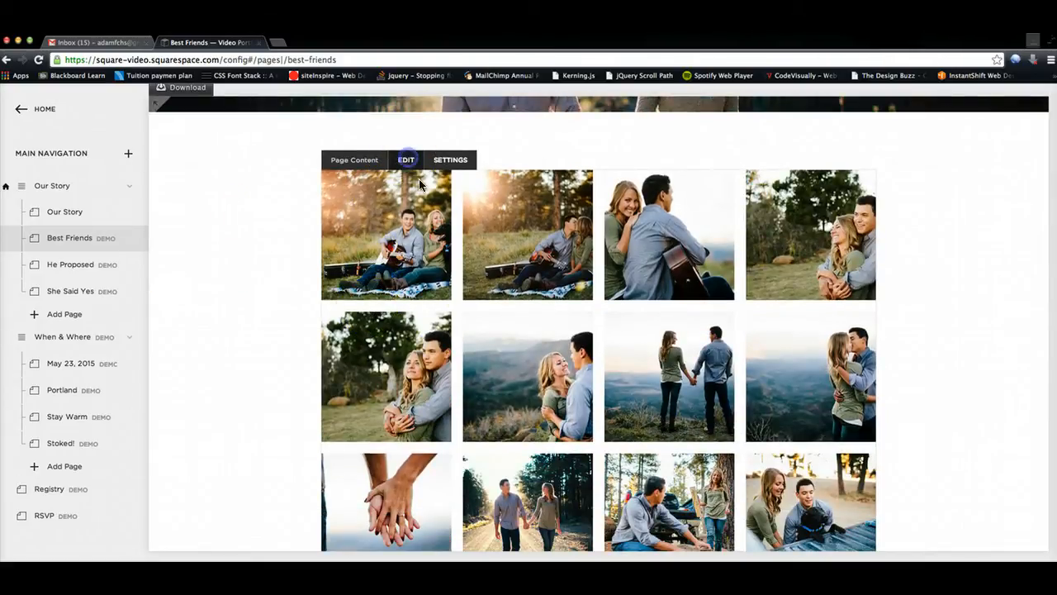
click(406, 160)
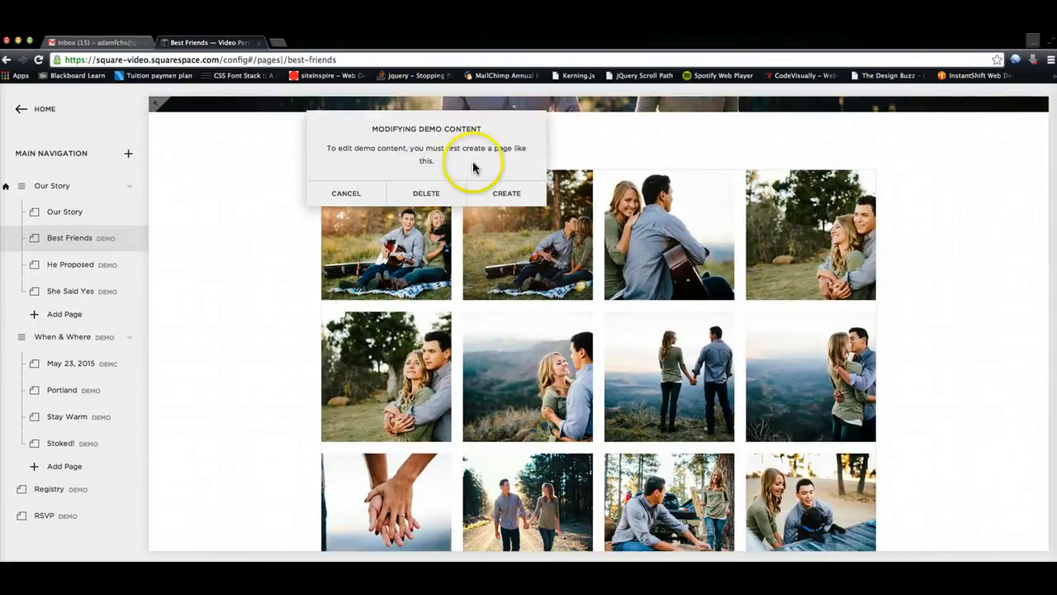
click(504, 194)
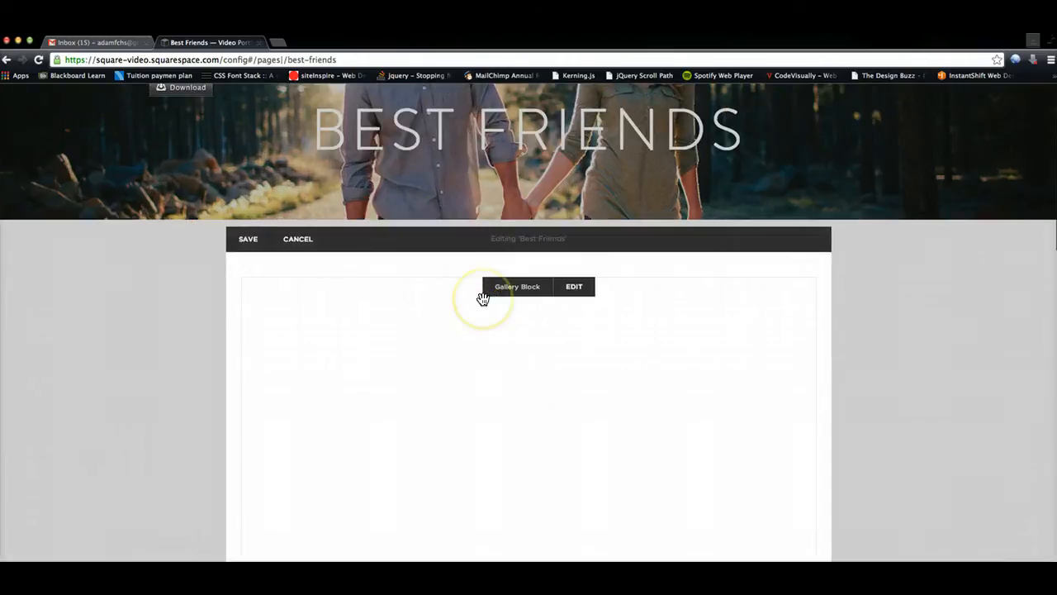
Remove the photo gallery block from the Best Friends page and save the page.
scroll(483, 297, down, 10)
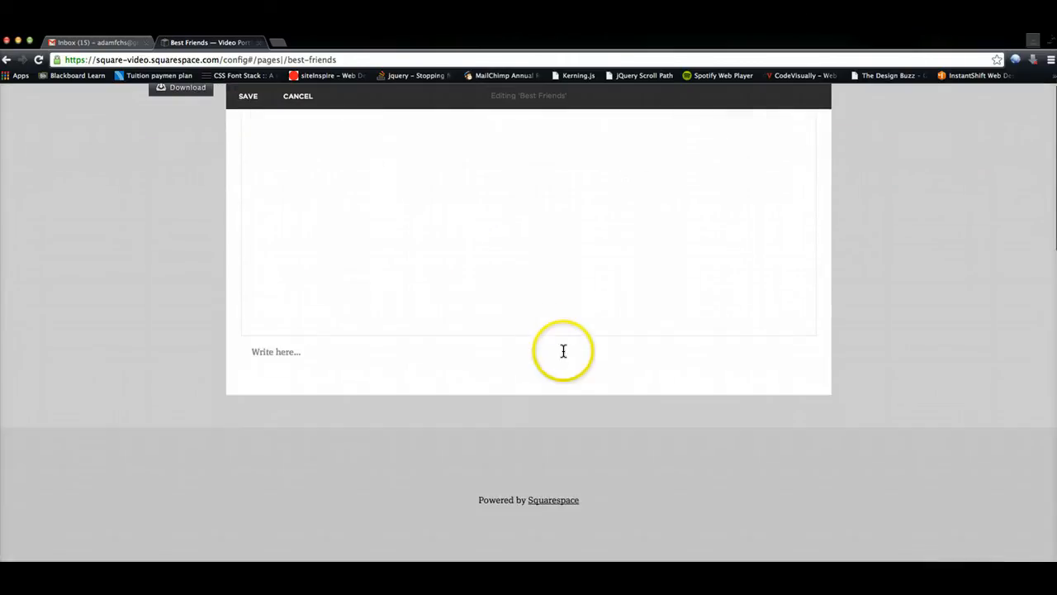
scroll(563, 351, up, 10)
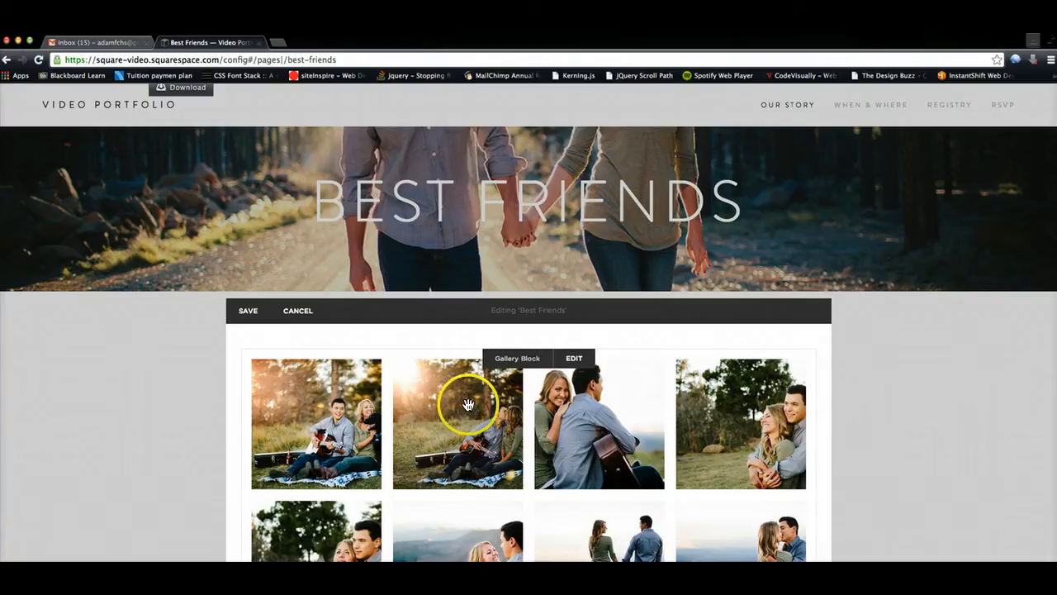
drag(648, 546, 534, 534)
click(317, 347)
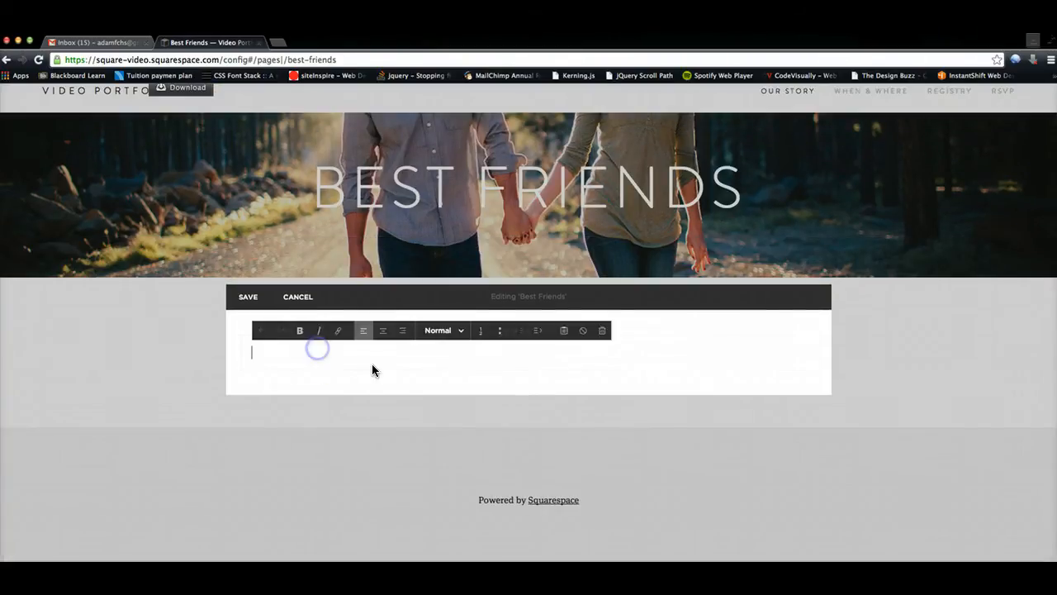
click(246, 296)
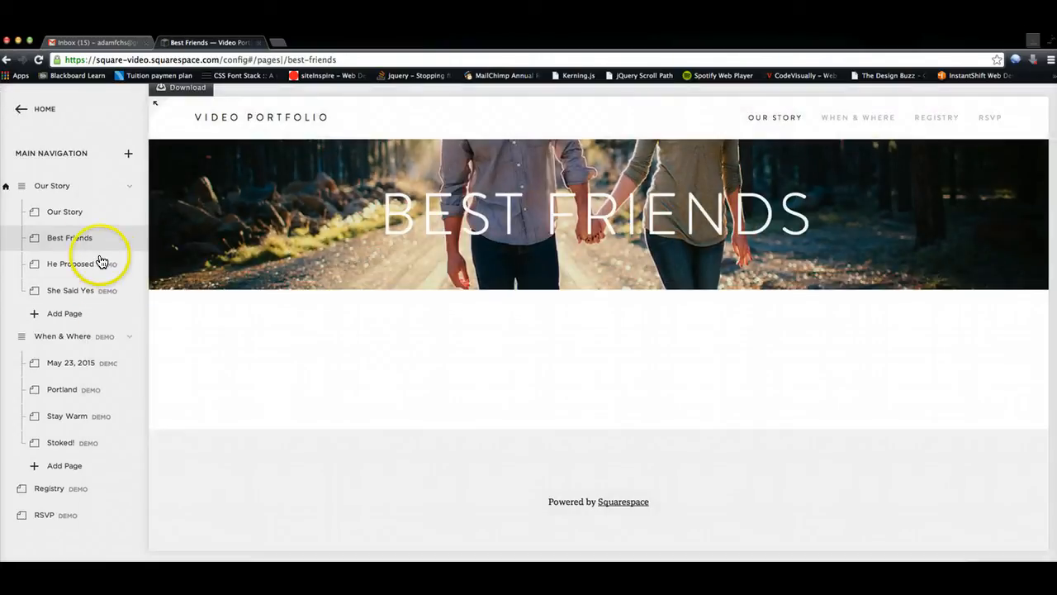
Delete the He Proposed and She Said Yes demo pages from the Our Story index.
mouse_move(83, 288)
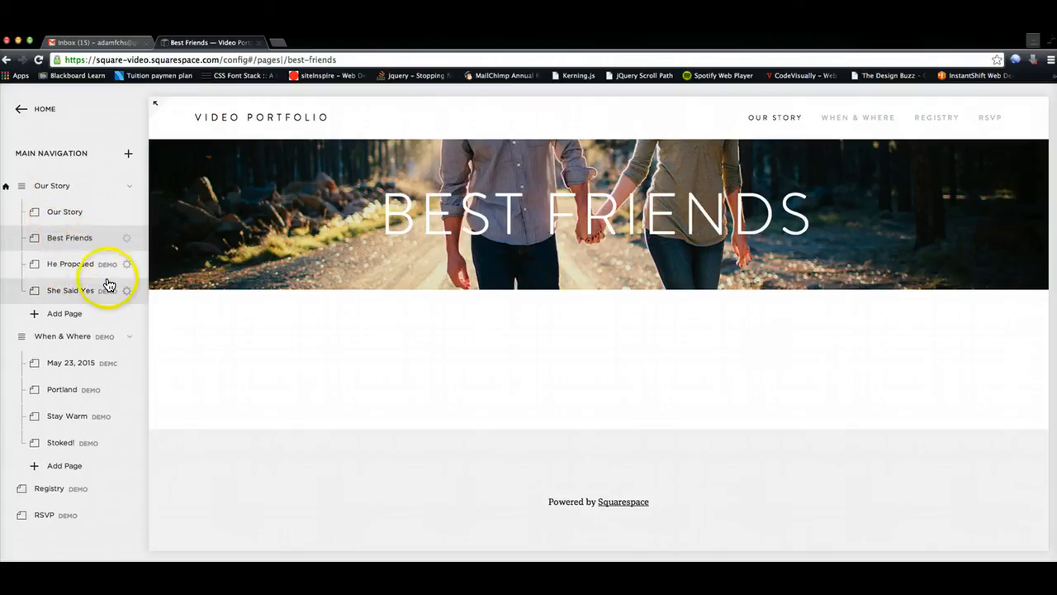
click(10, 268)
click(171, 297)
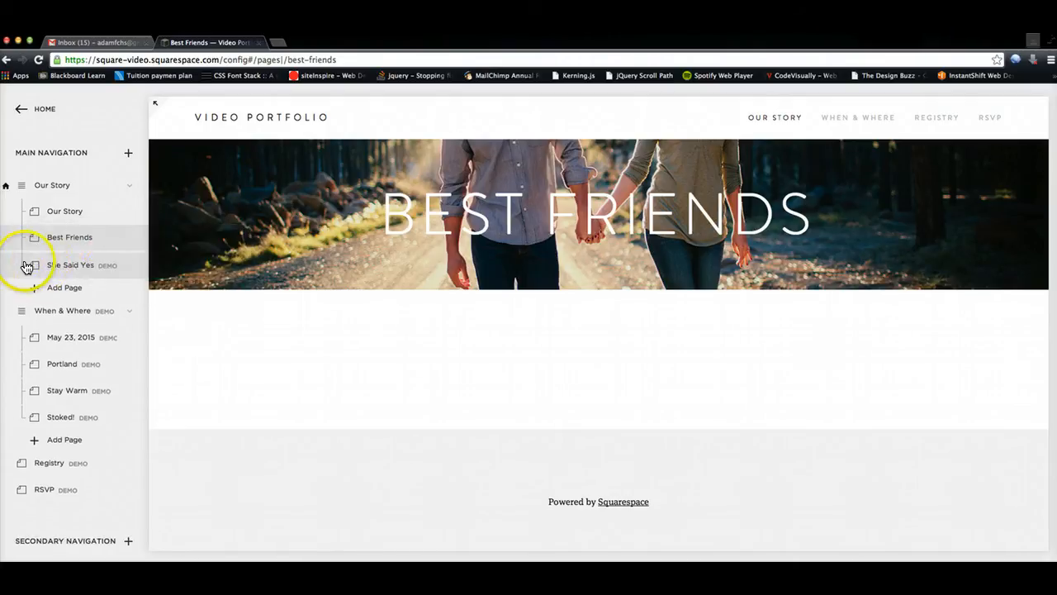
click(11, 265)
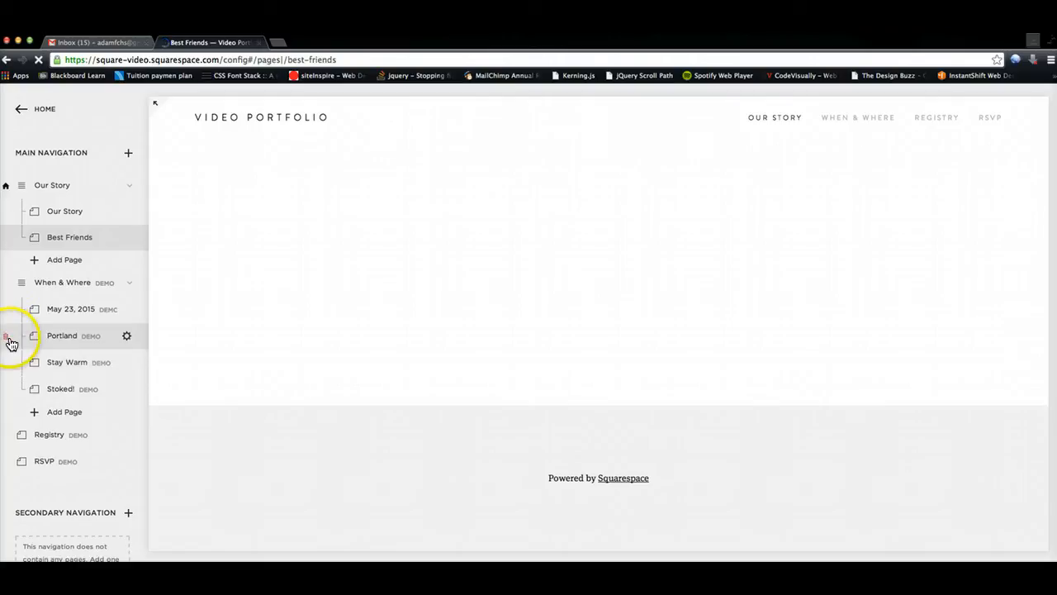
Delete the Portland demo page and the whole When & Where demo index from the main navigation.
click(10, 338)
click(189, 365)
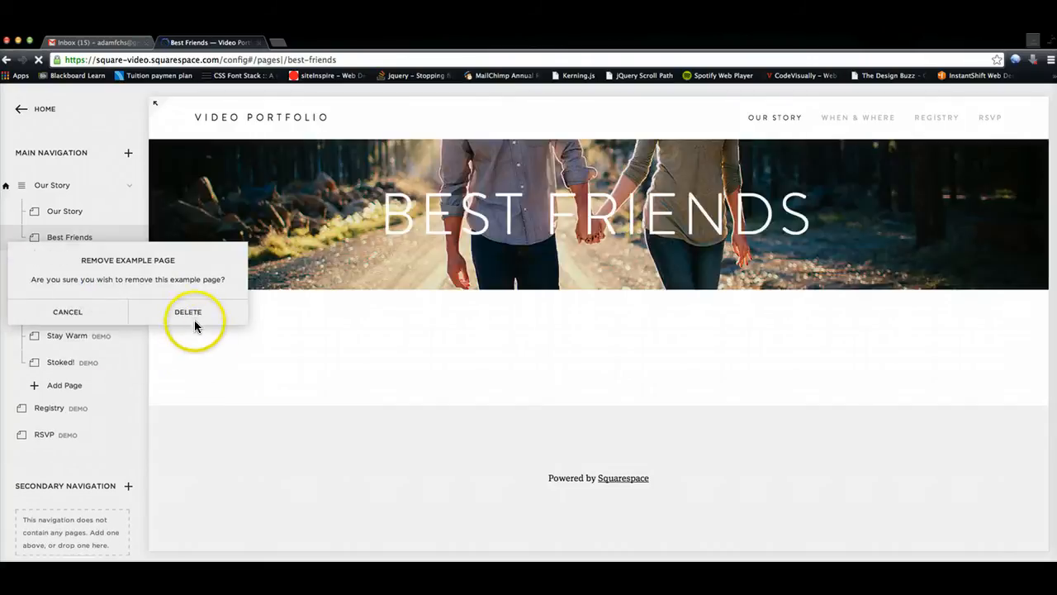
click(195, 316)
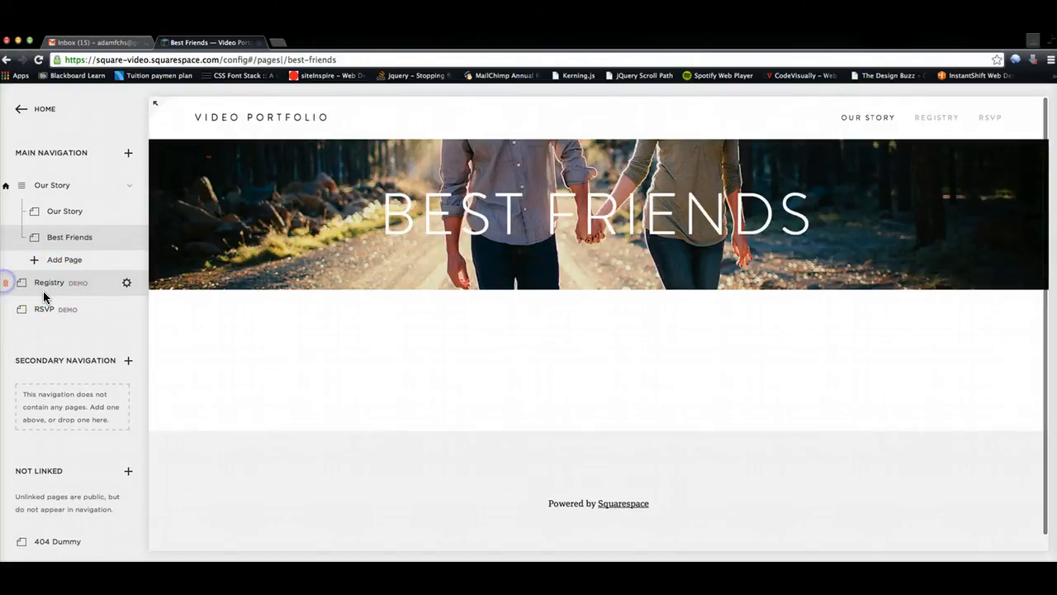
Delete the Registry and RSVP demo pages from the main navigation and the unlinked Read Me demo page.
click(5, 283)
click(182, 312)
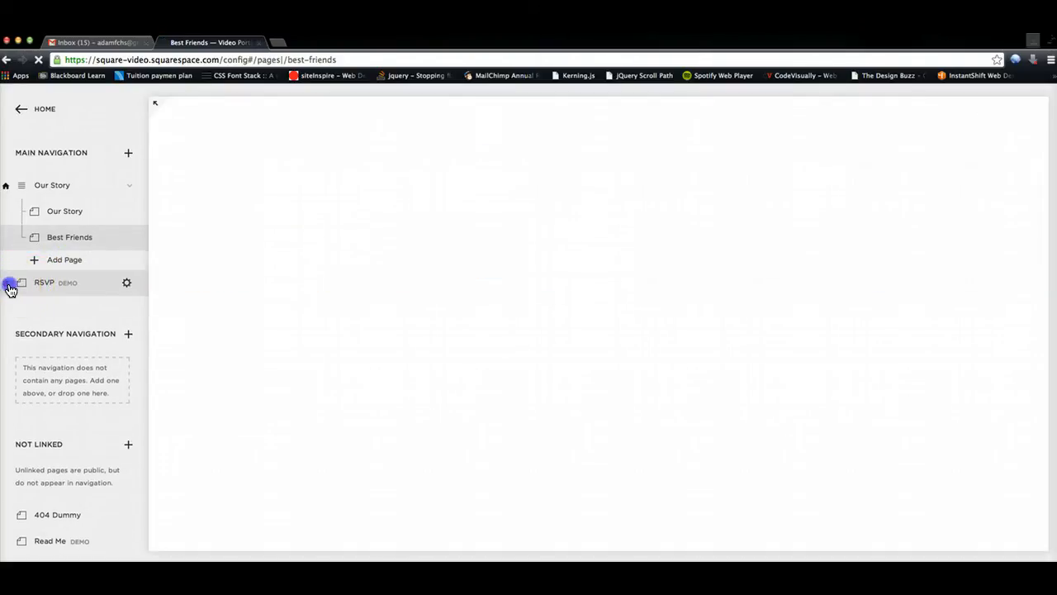
click(8, 286)
click(193, 320)
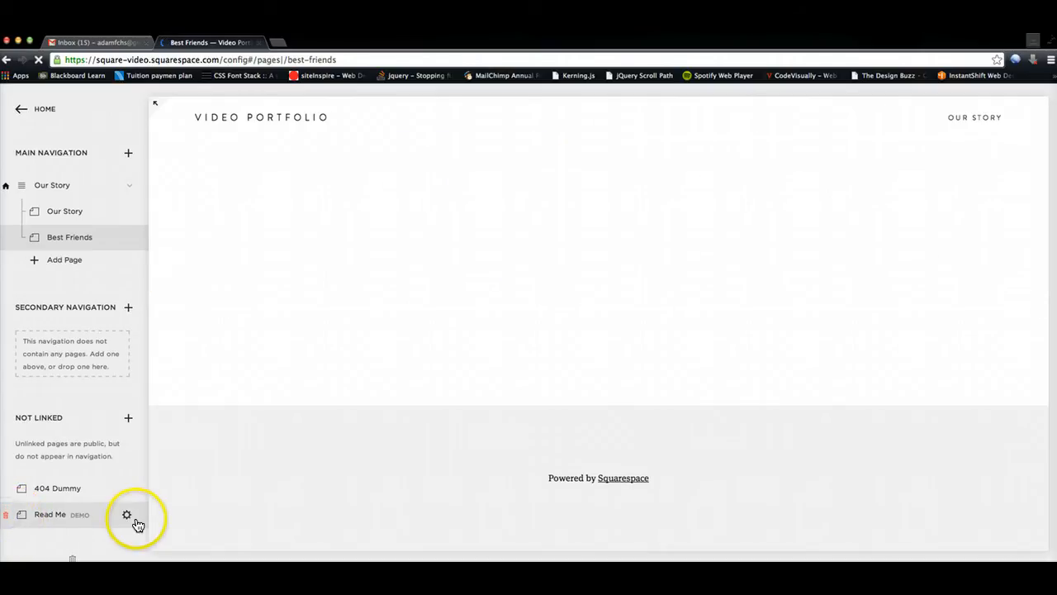
click(6, 516)
click(177, 544)
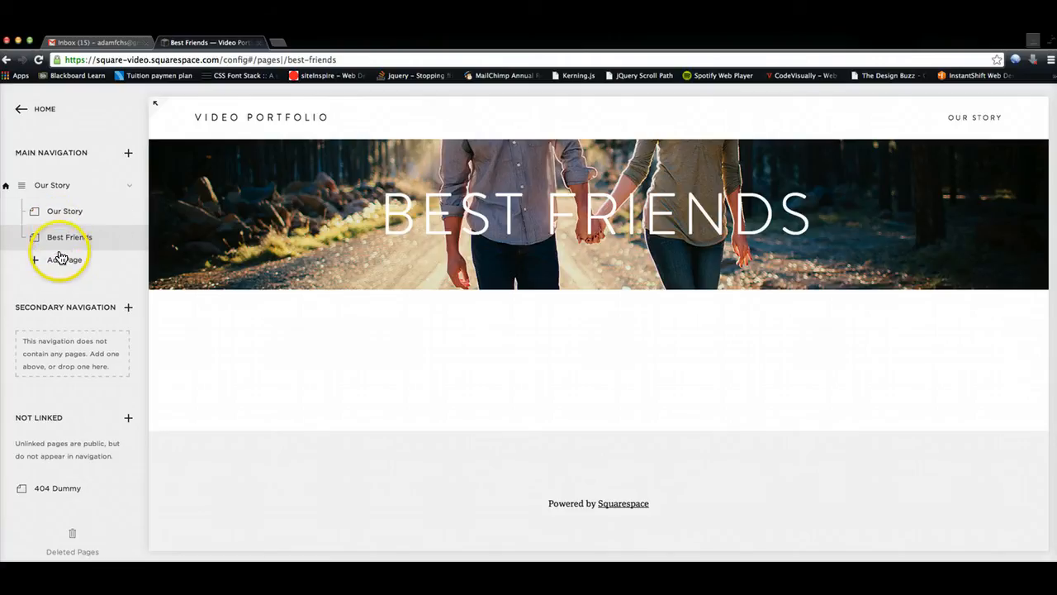
Open the Our Story index and rename it as Home Page in the main navigation.
click(46, 186)
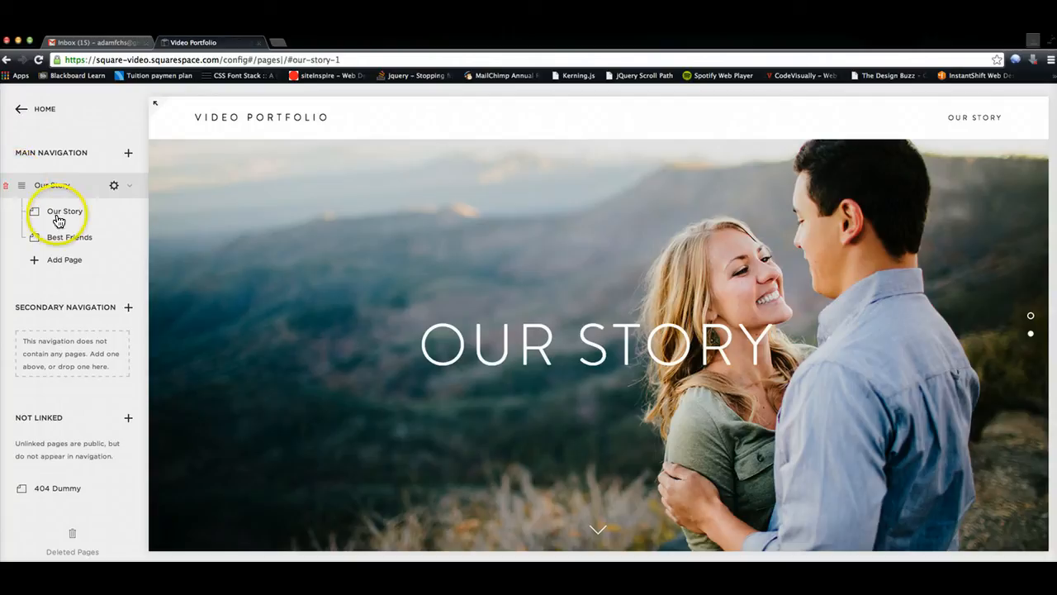
scroll(26, 189, up, 1)
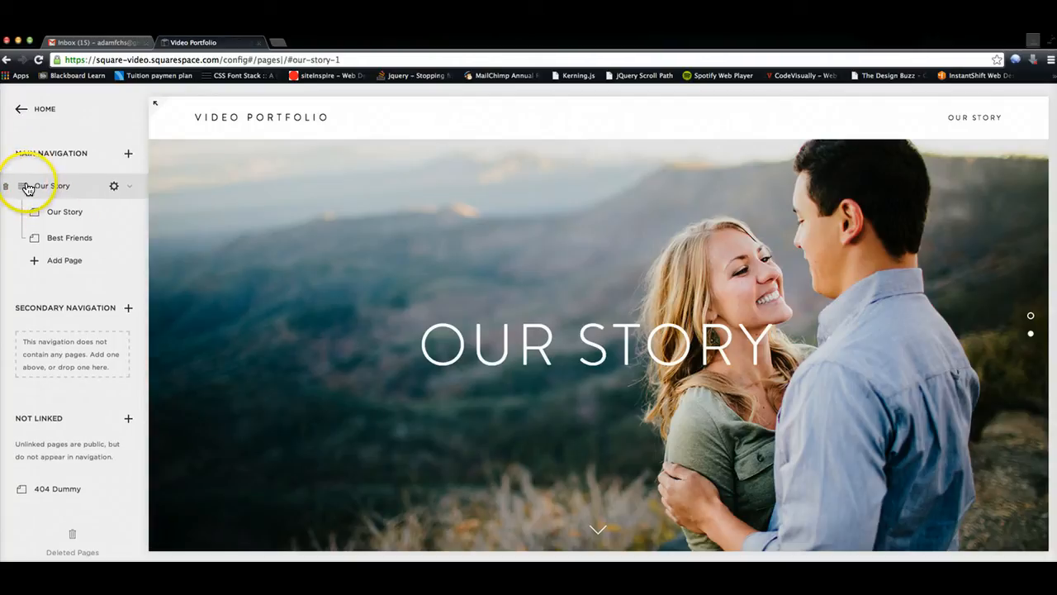
mouse_move(513, 273)
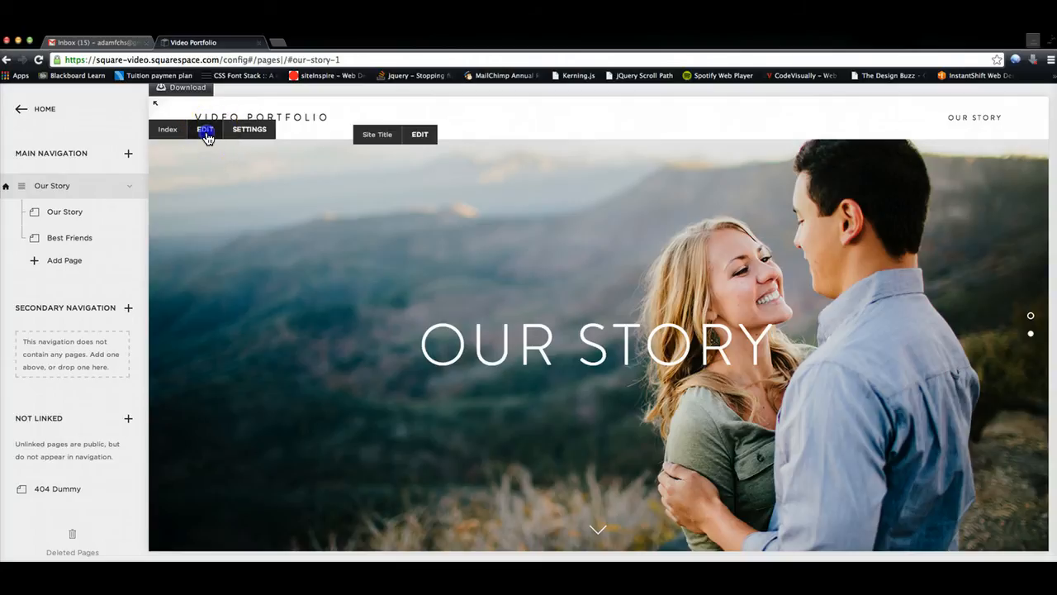
mouse_move(637, 399)
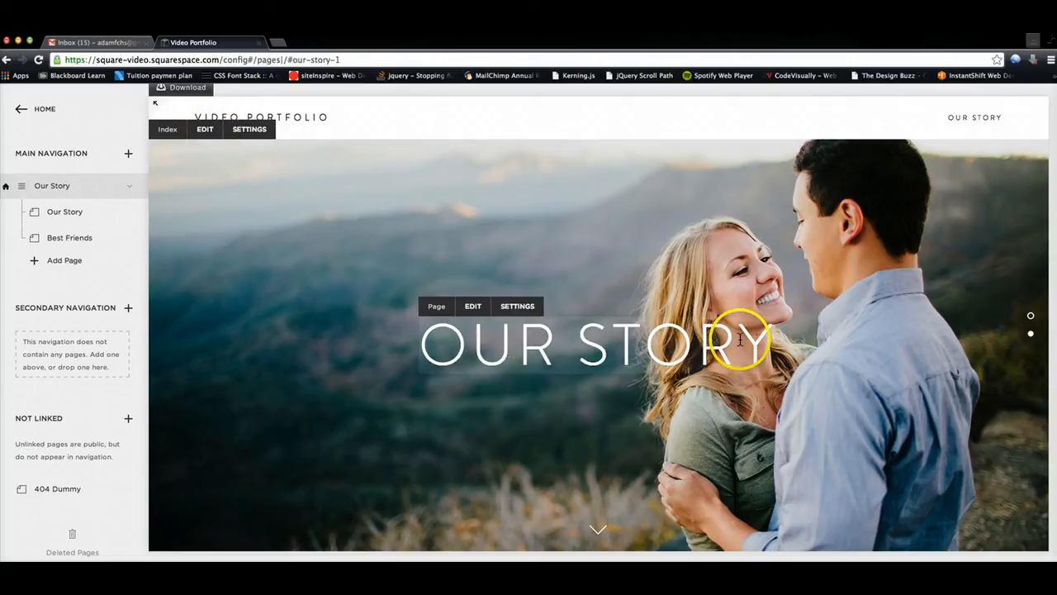
click(59, 190)
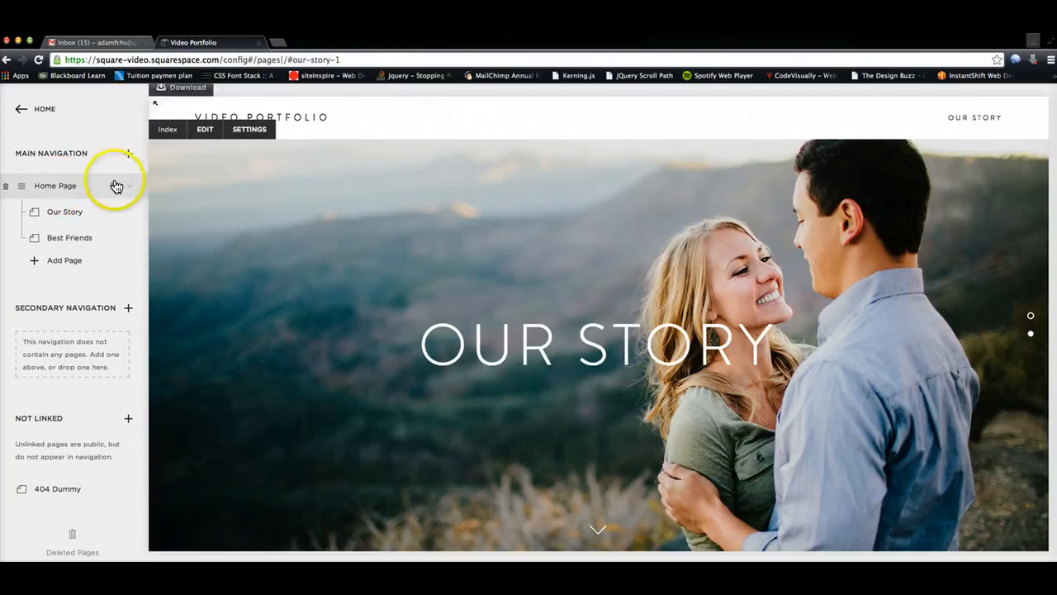
Set the Home Page index as the site's home page and change its URL slug to /home-page.
click(113, 188)
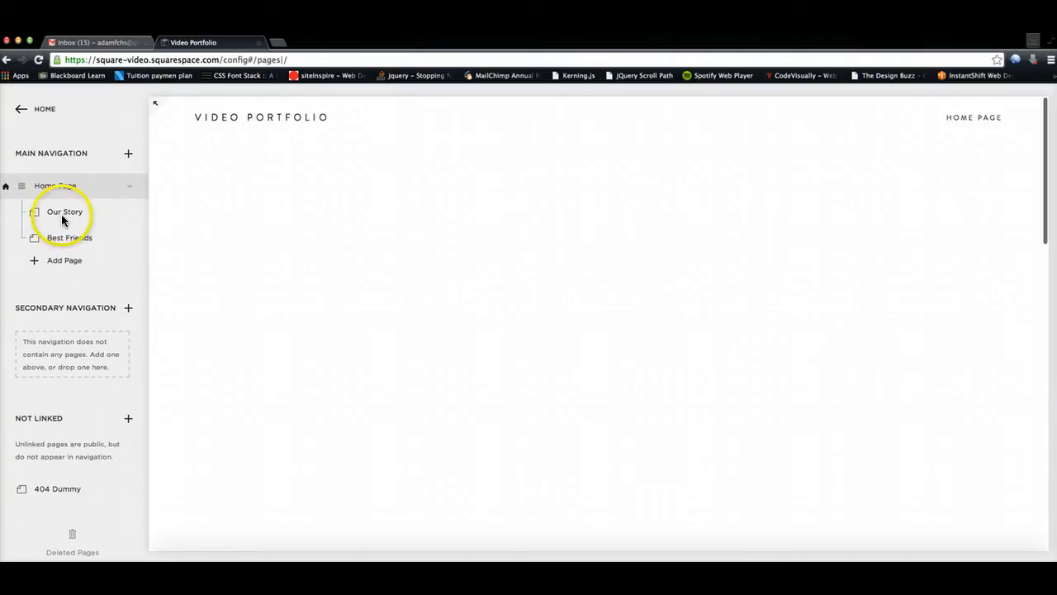
click(115, 188)
scroll(838, 278, down, 3)
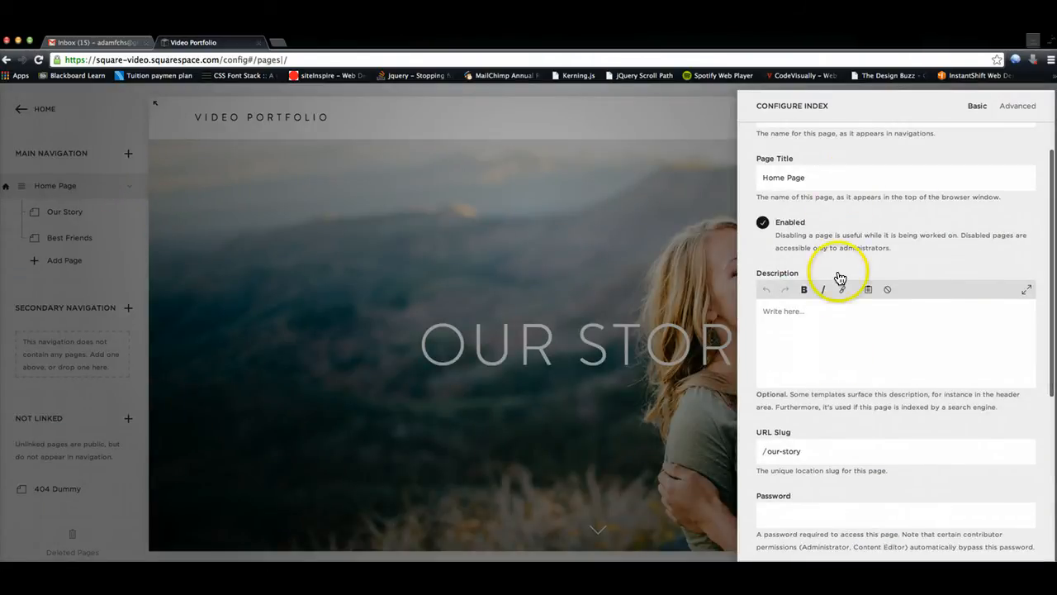
mouse_move(813, 397)
mouse_down()
mouse_move(755, 401)
mouse_move(817, 398)
mouse_up()
scroll(802, 396, up, 1)
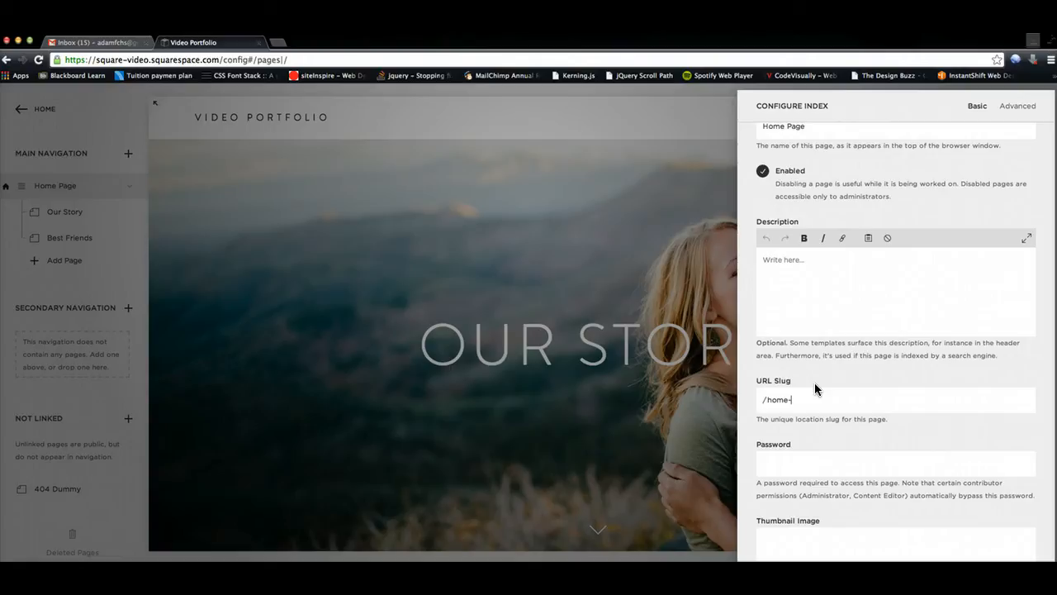
scroll(815, 382, up, 3)
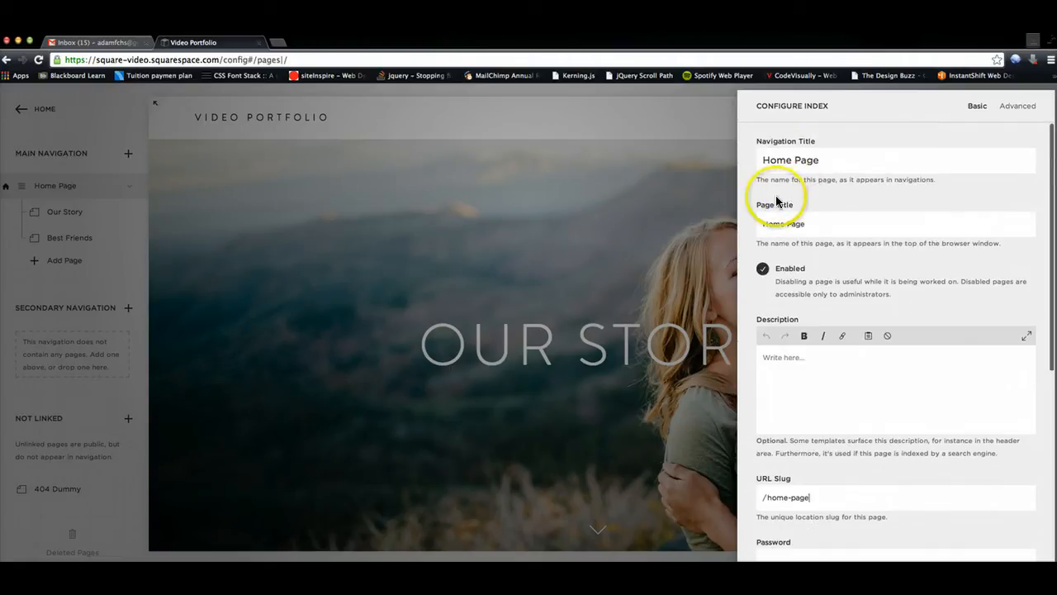
click(813, 162)
scroll(798, 373, down, 3)
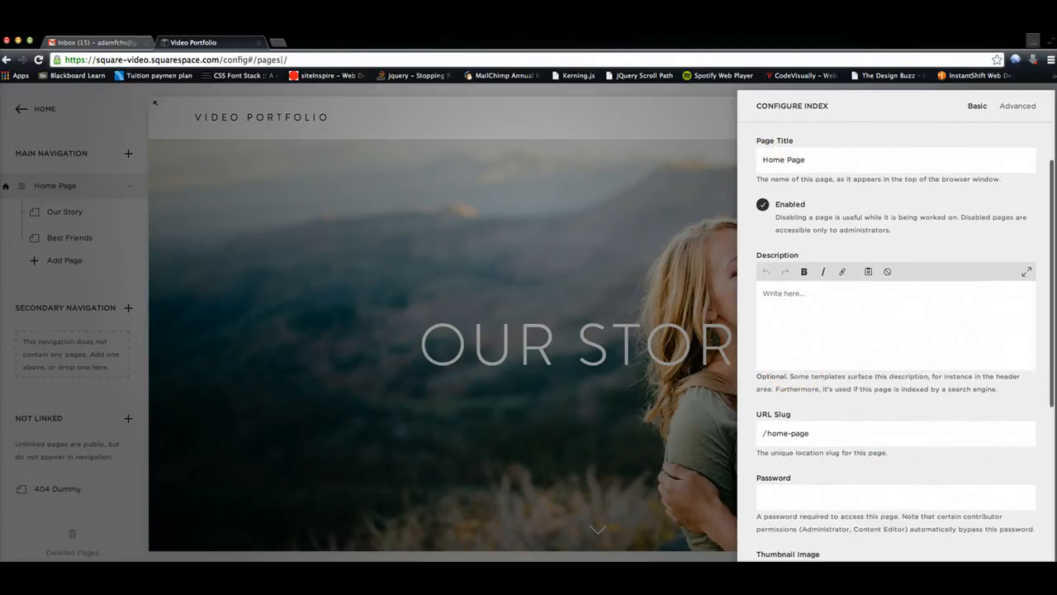
click(738, 385)
click(575, 281)
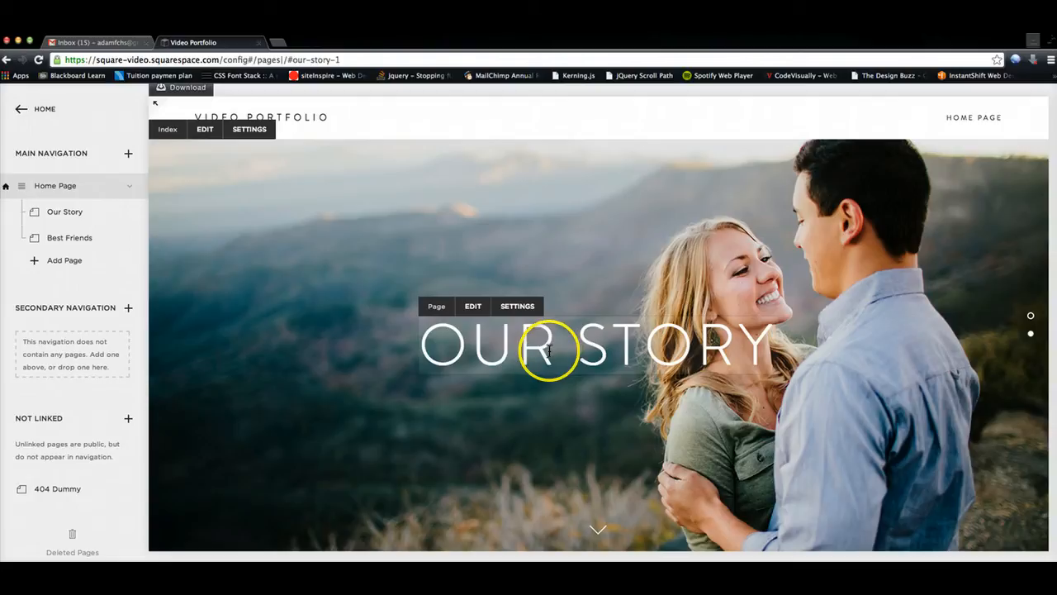
Rename the Our Story page inside the Home Page index as Home Page.
scroll(548, 351, down, 3)
scroll(548, 351, up, 3)
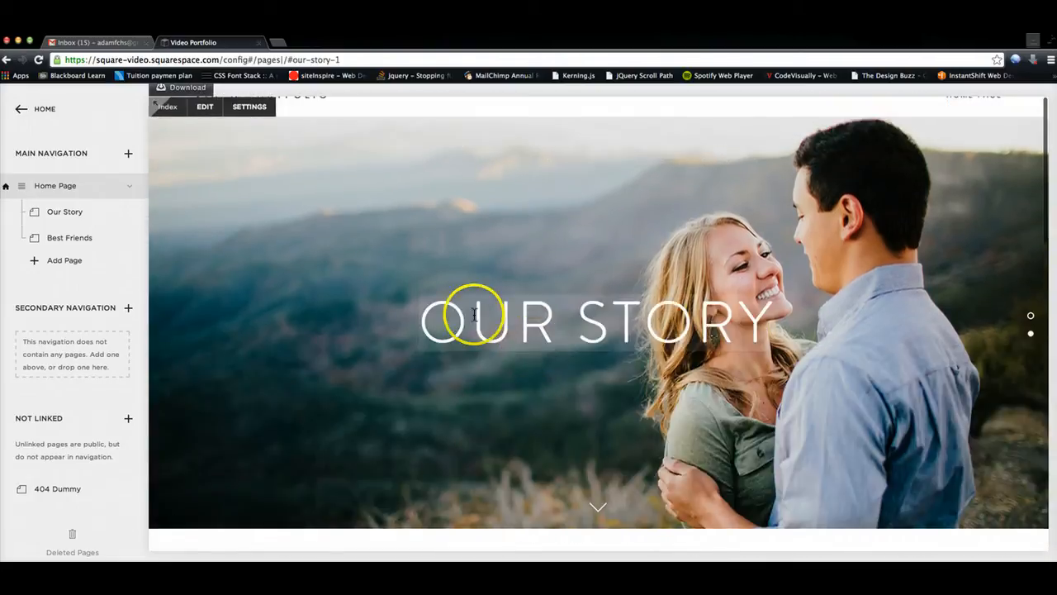
click(66, 212)
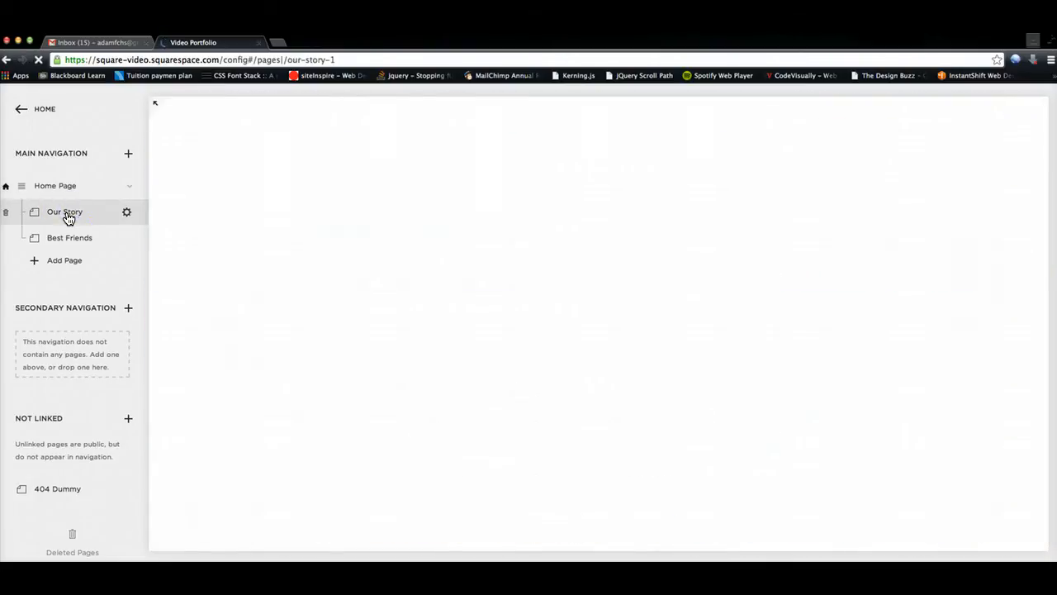
drag(124, 215, 64, 220)
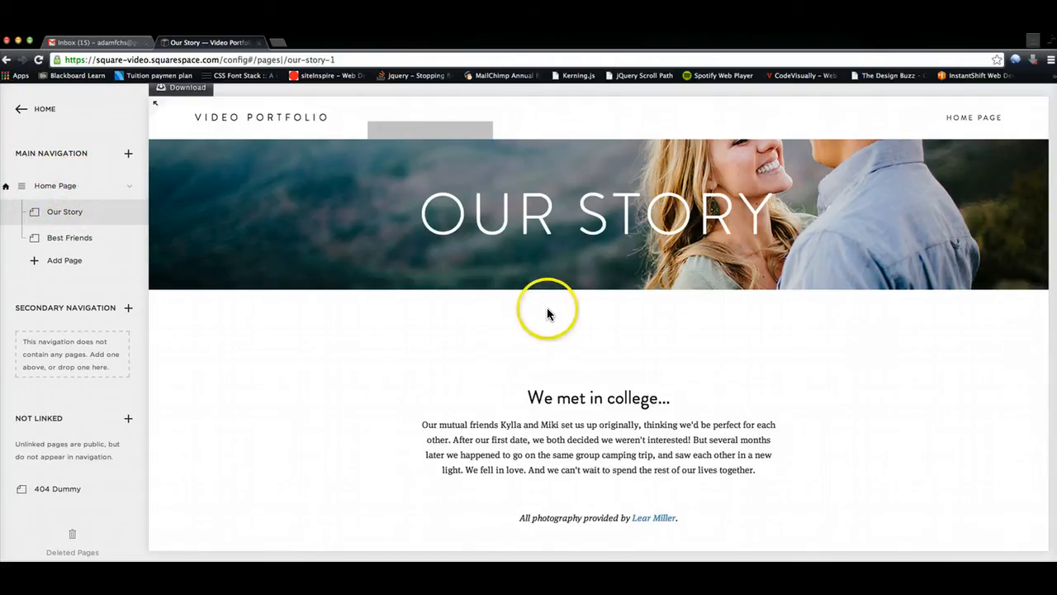
mouse_move(547, 309)
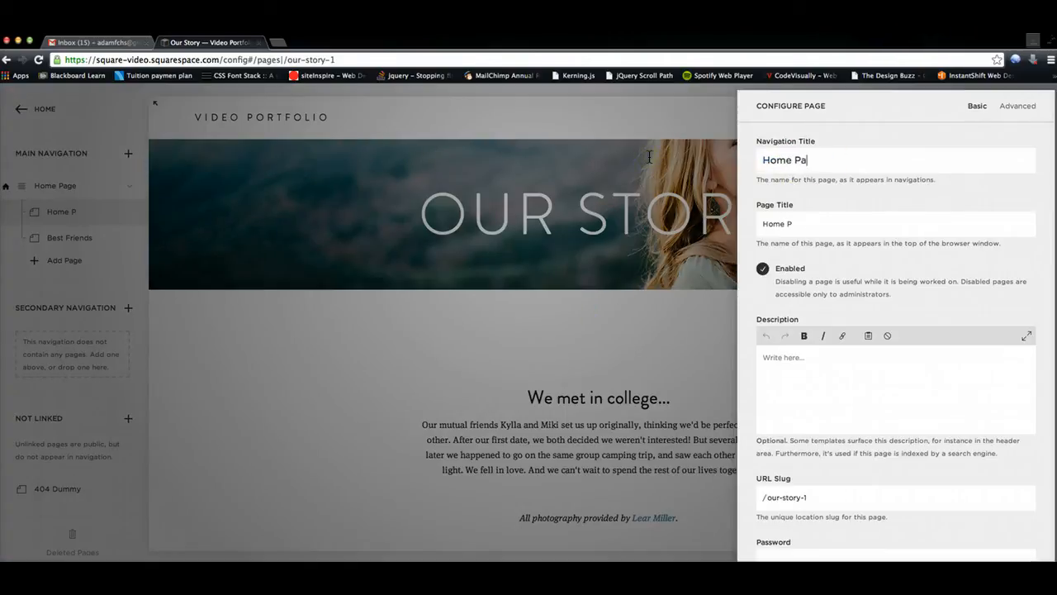
scroll(821, 416, down, 5)
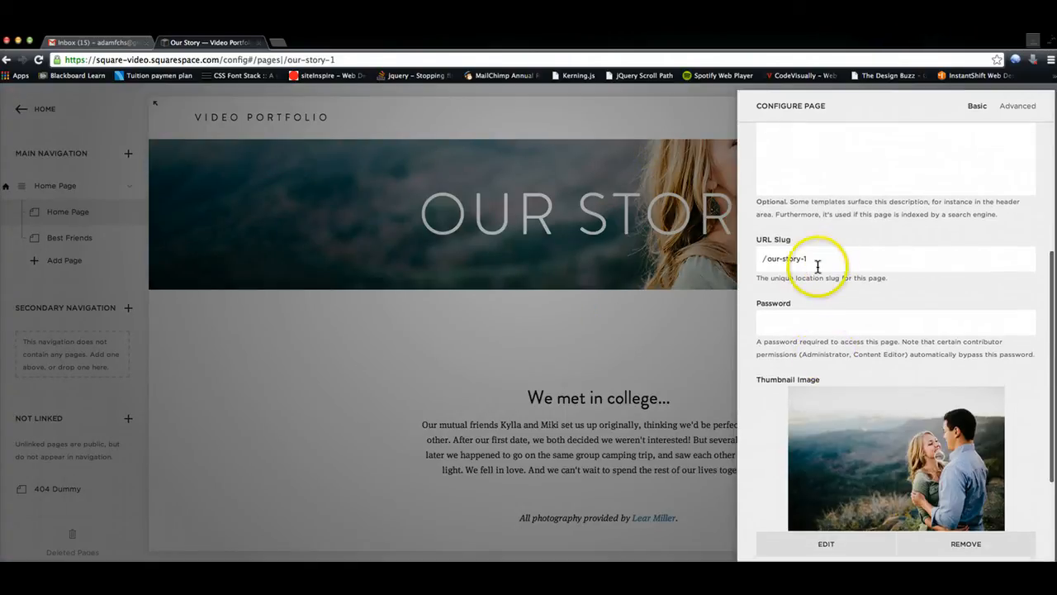
Set the URL slug of the Home Page subpage to /home-page-1 and save the page settings.
drag(809, 259, 718, 254)
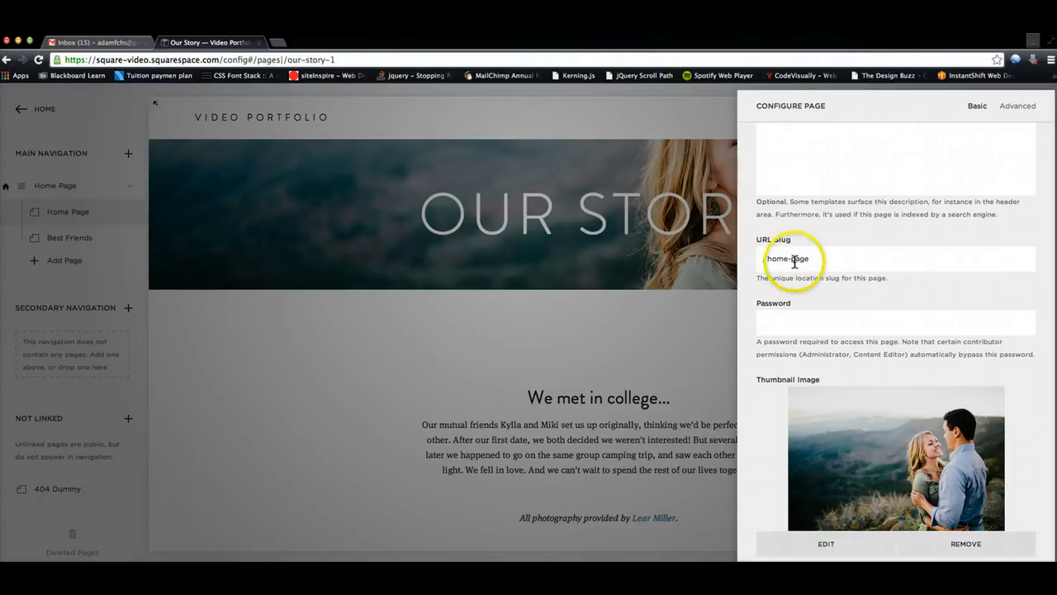
key(Return)
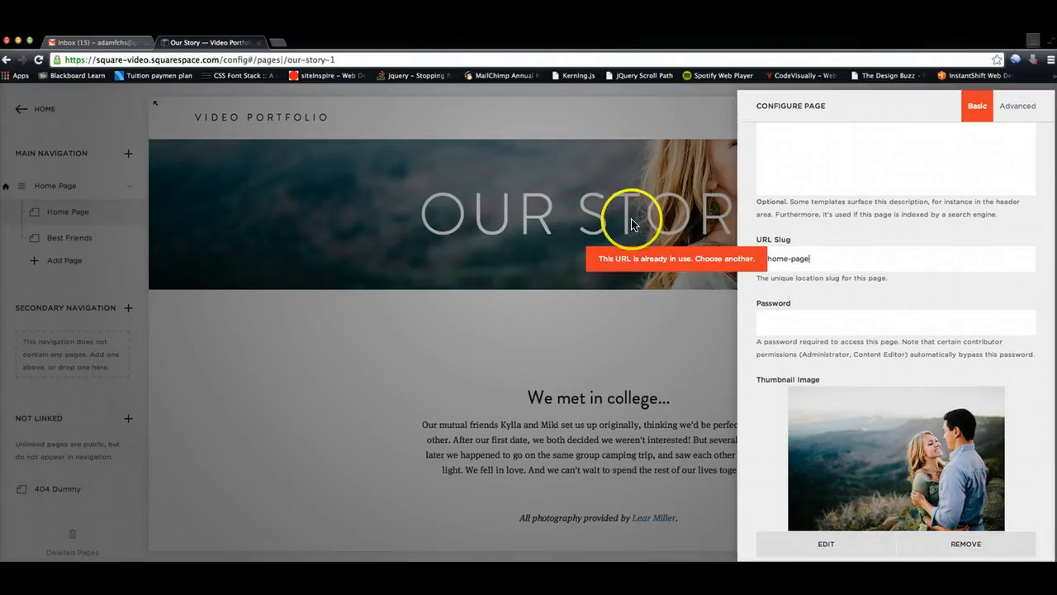
click(824, 253)
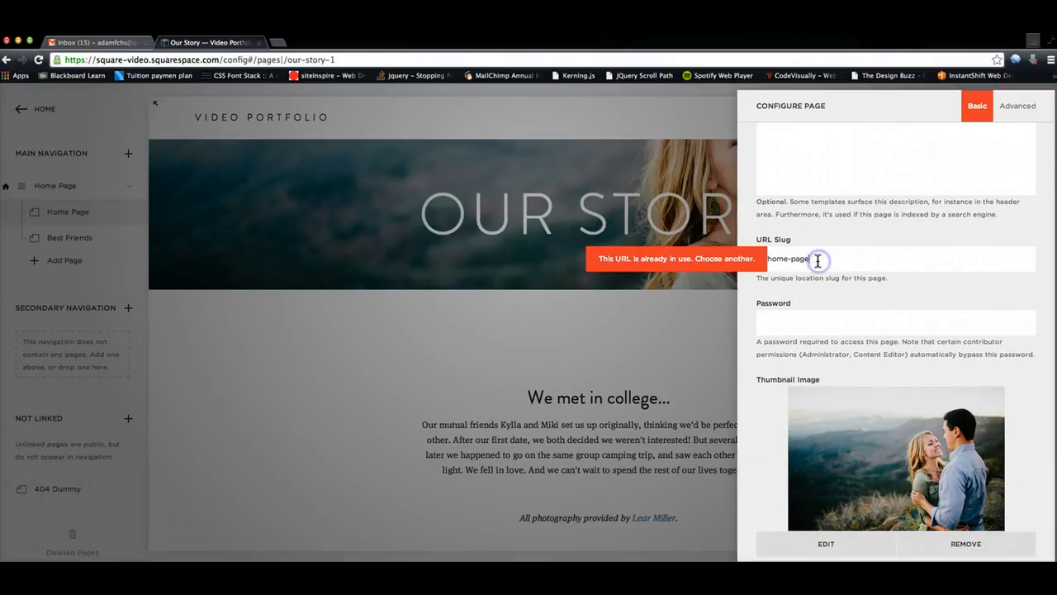
text(-1)
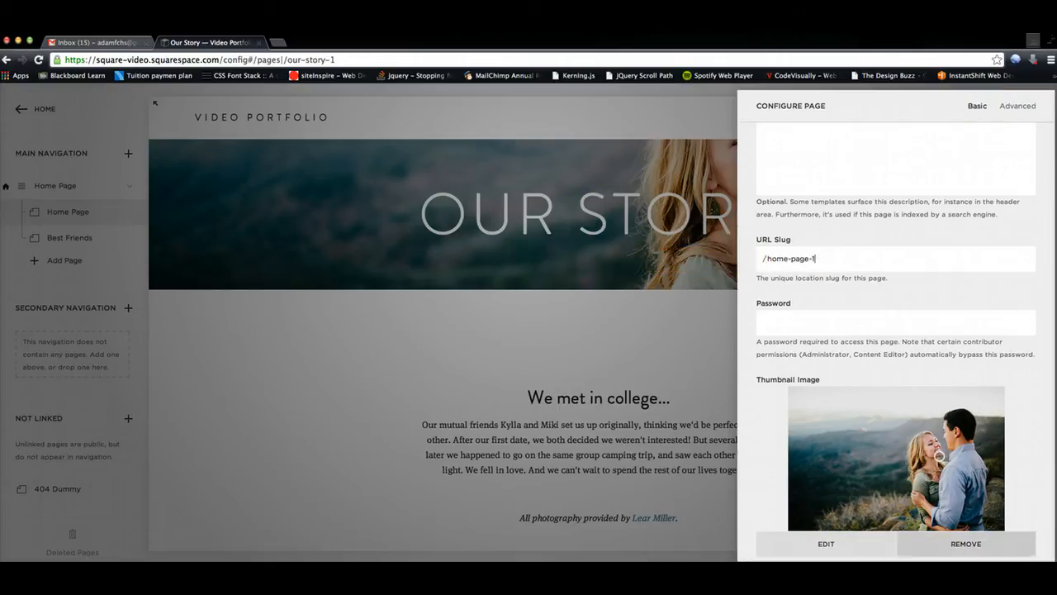
key(Return)
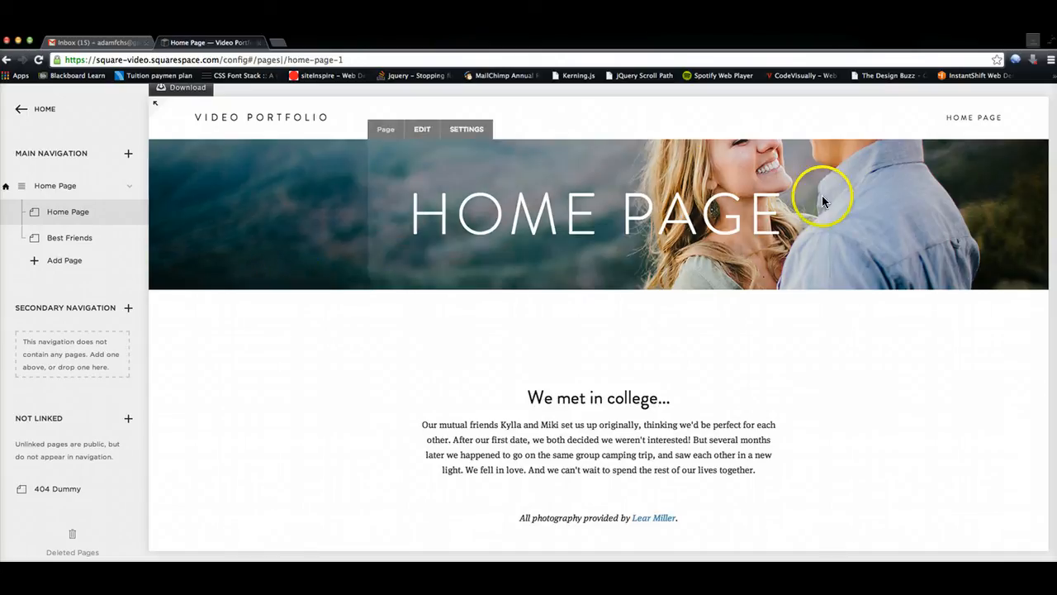
Open the Home Page index and add a page titled Test below Best Friends.
click(53, 186)
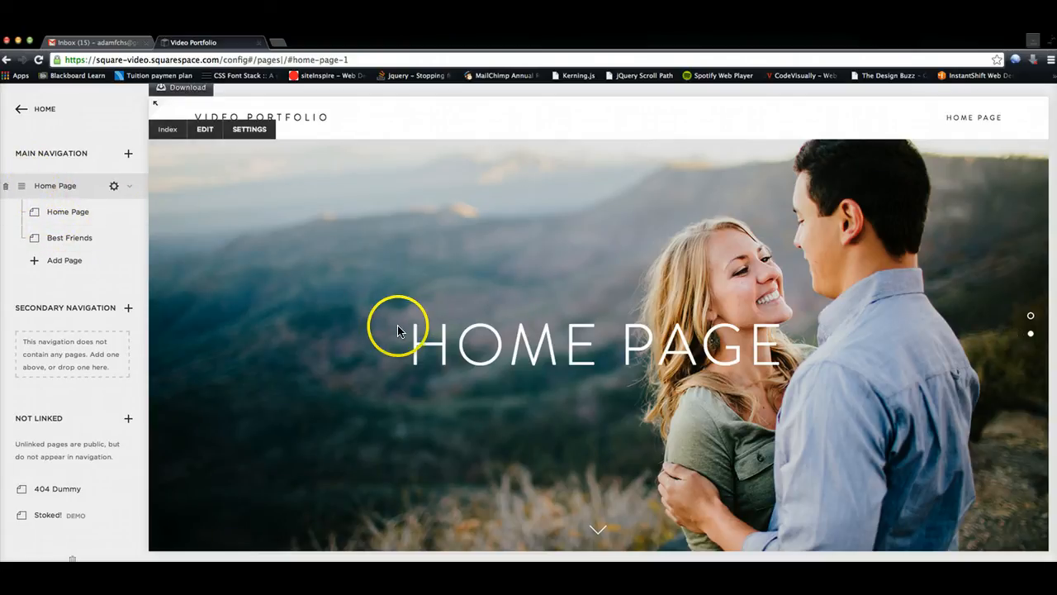
scroll(397, 327, down, 2)
scroll(397, 328, down, 5)
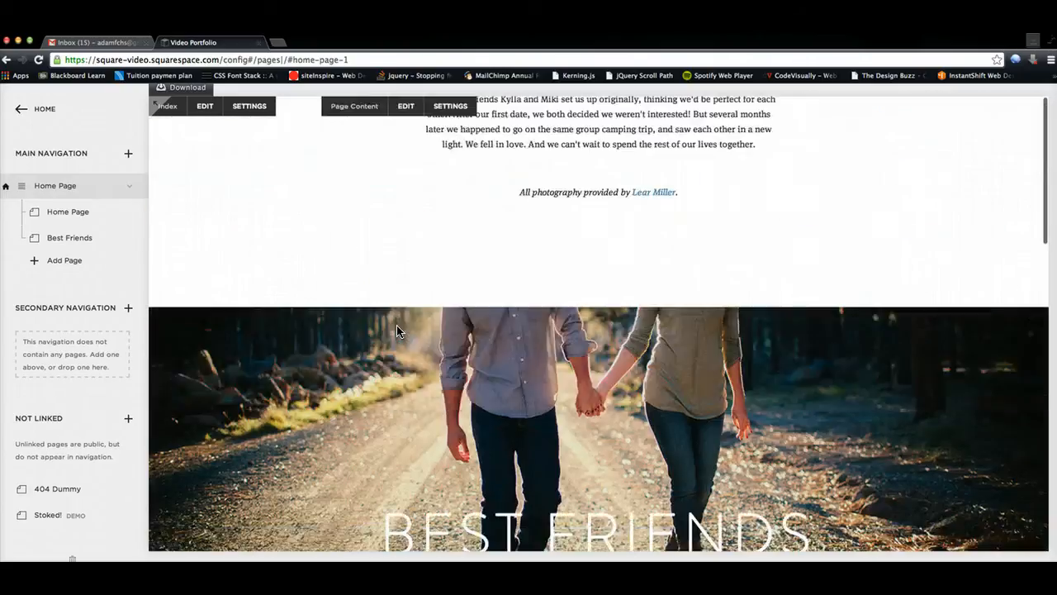
scroll(396, 324, down, 3)
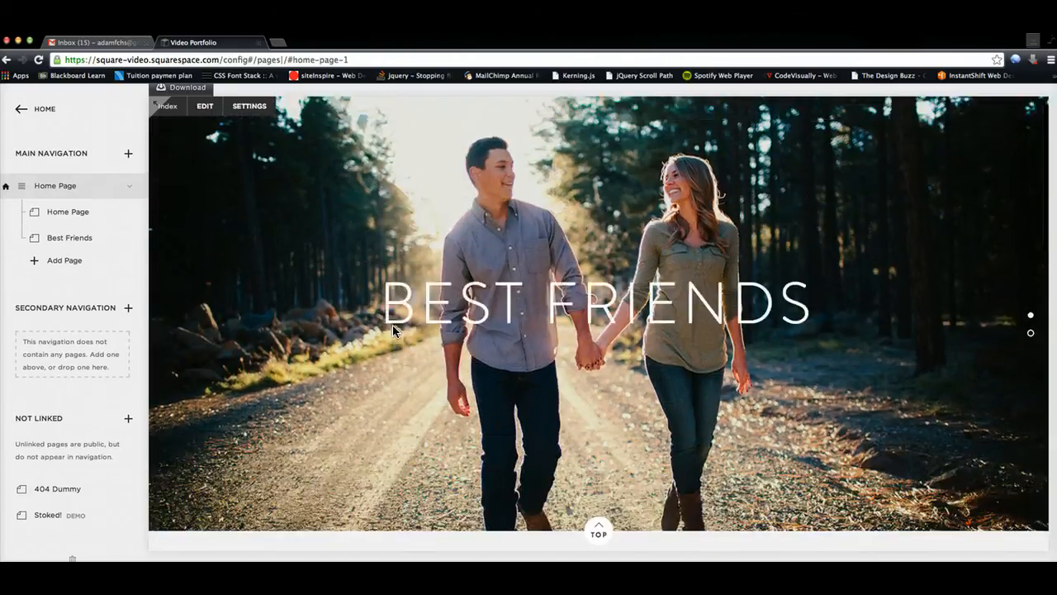
scroll(392, 325, up, 2)
click(36, 260)
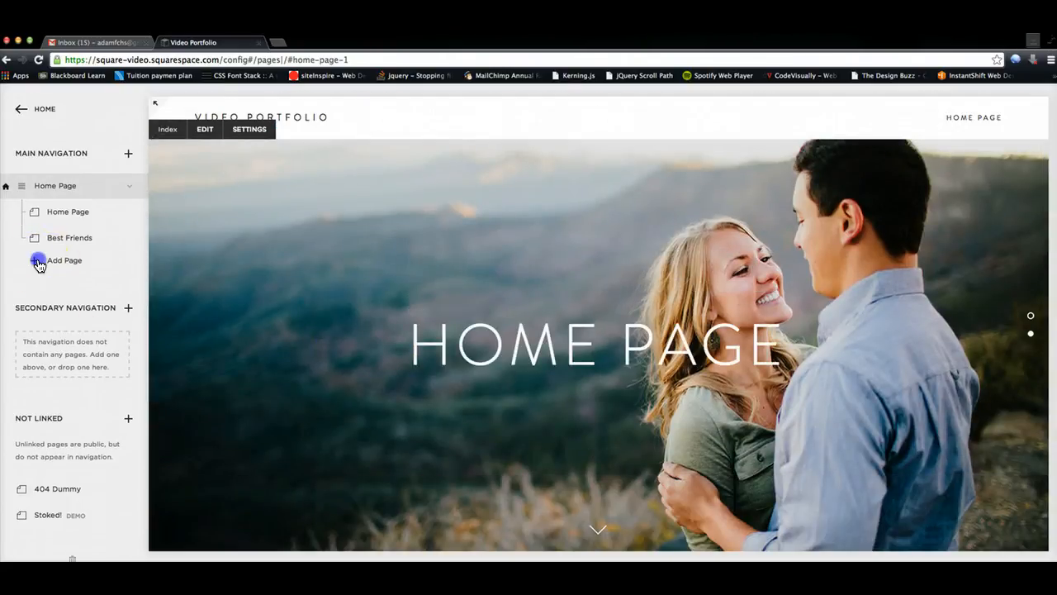
click(206, 335)
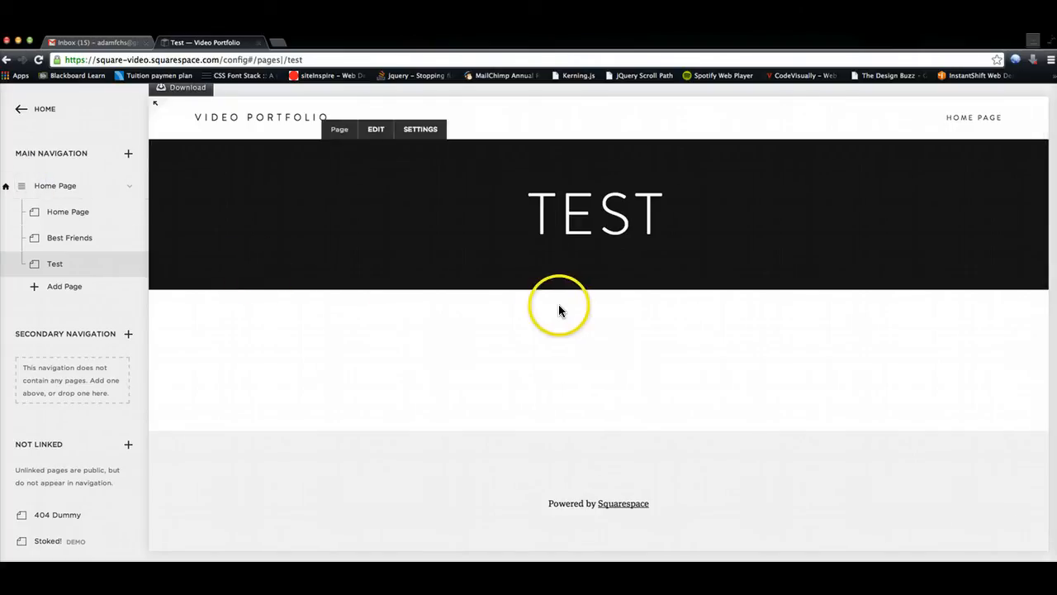
Examine how the Home Page, Best Friends and Test pages stack as sections in the Home Page index.
click(58, 185)
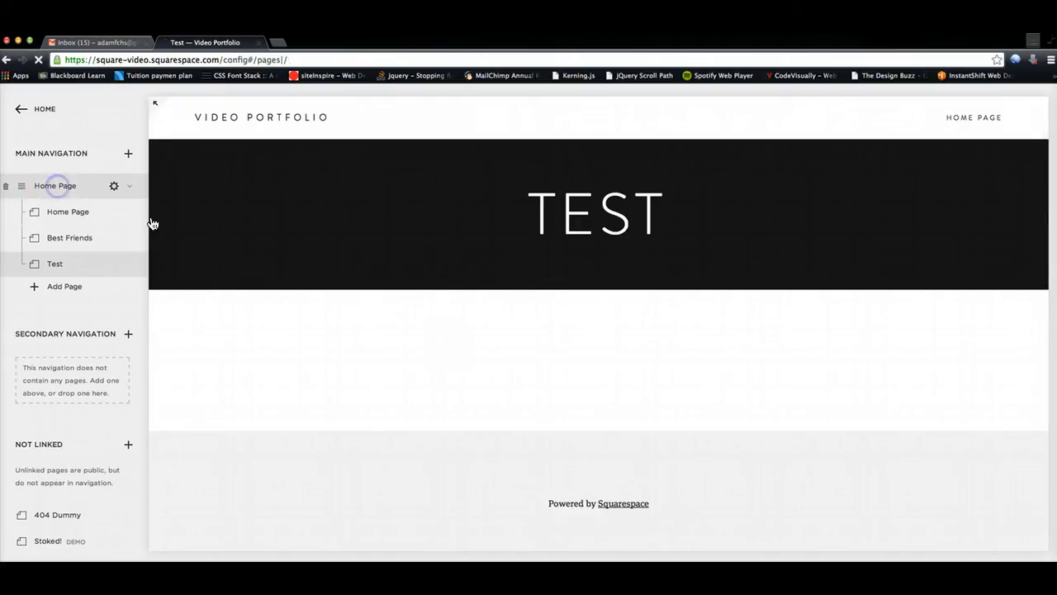
click(617, 385)
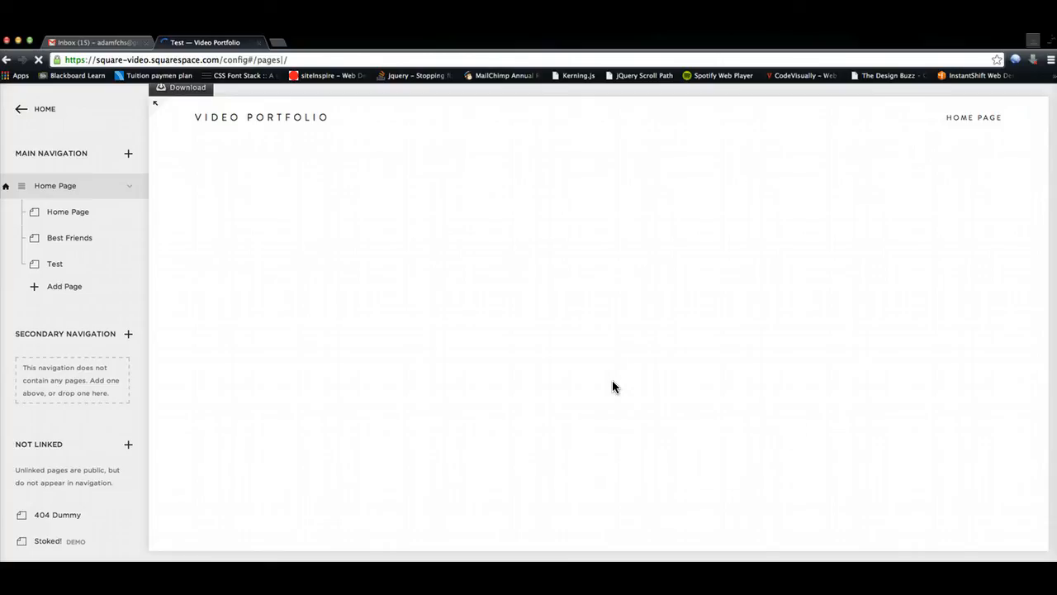
click(612, 368)
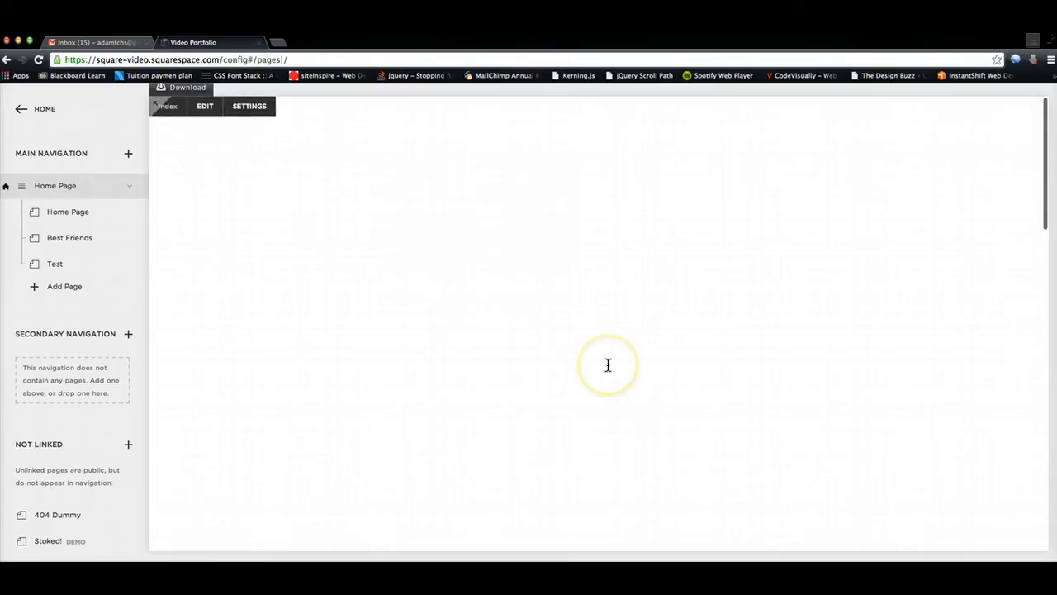
click(601, 365)
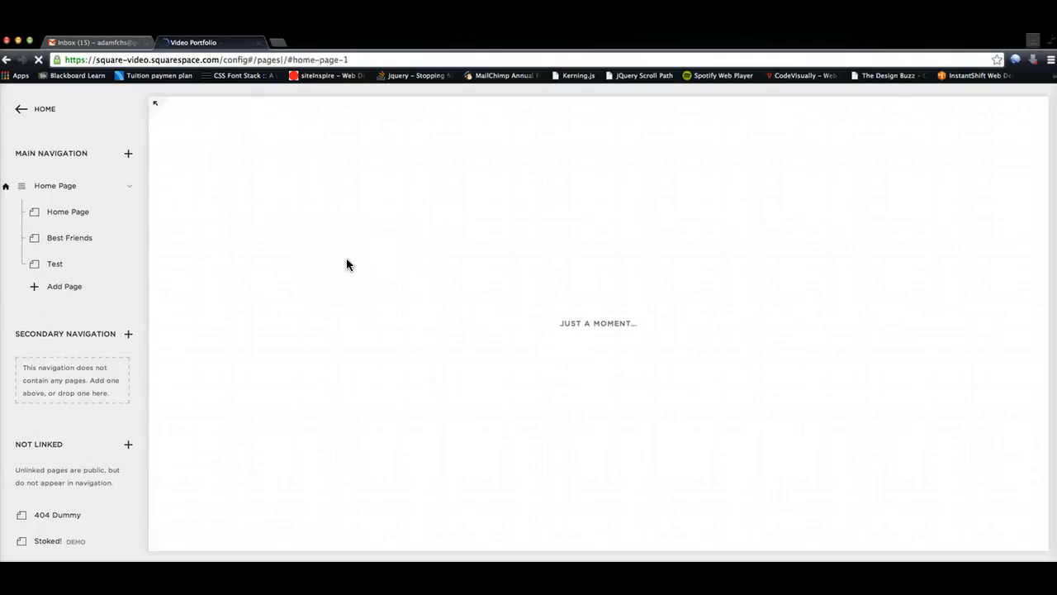
scroll(347, 265, down, 3)
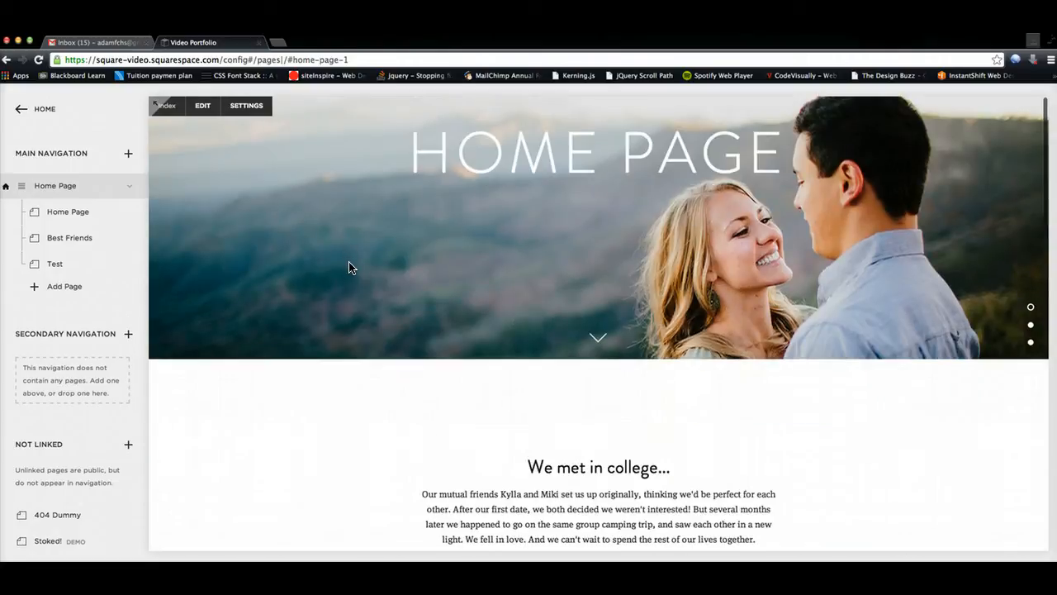
scroll(348, 267, down, 10)
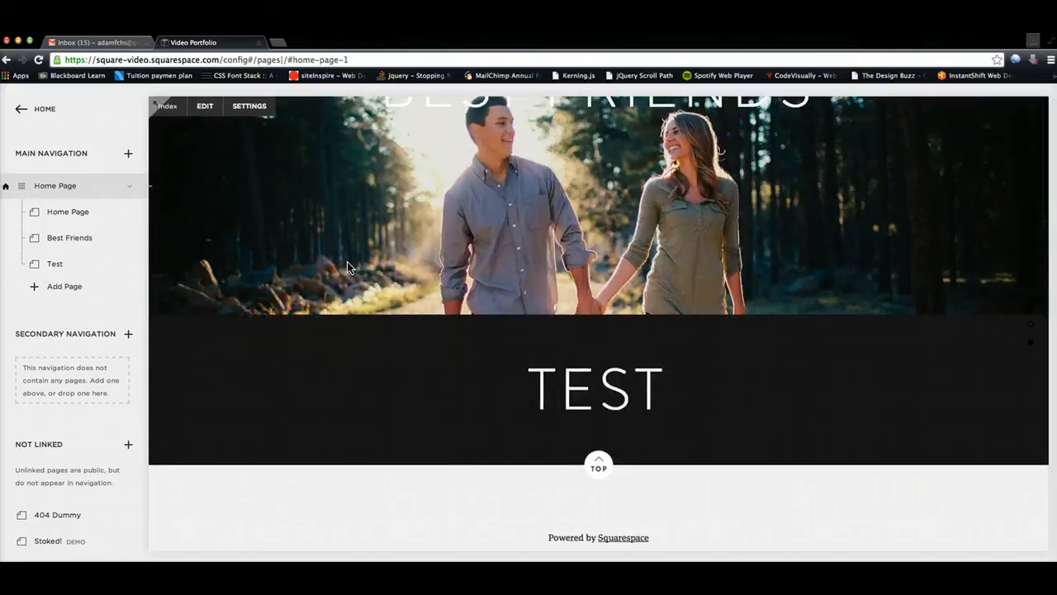
mouse_move(420, 357)
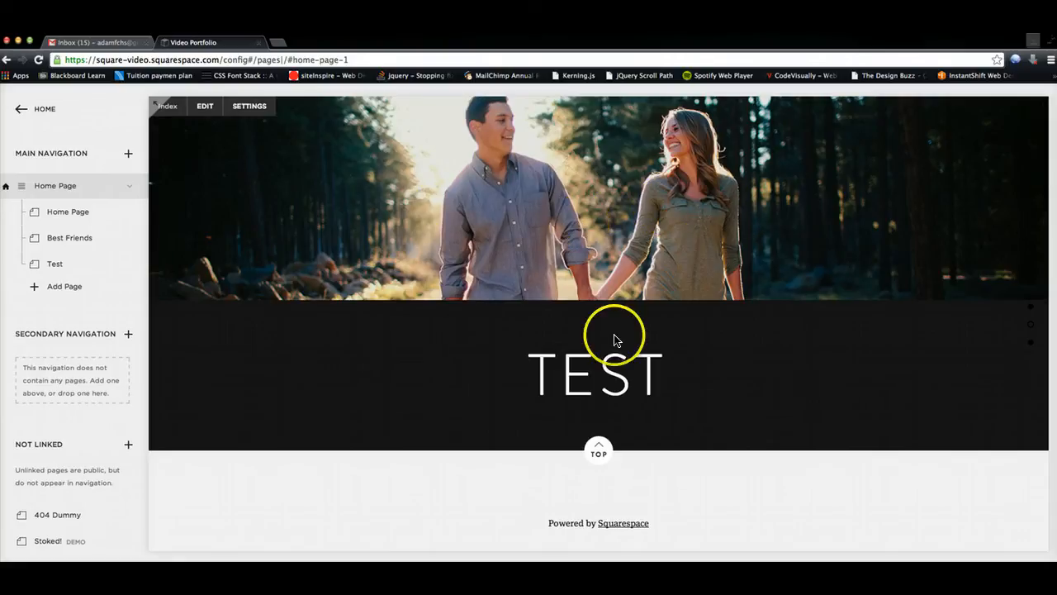
mouse_move(510, 349)
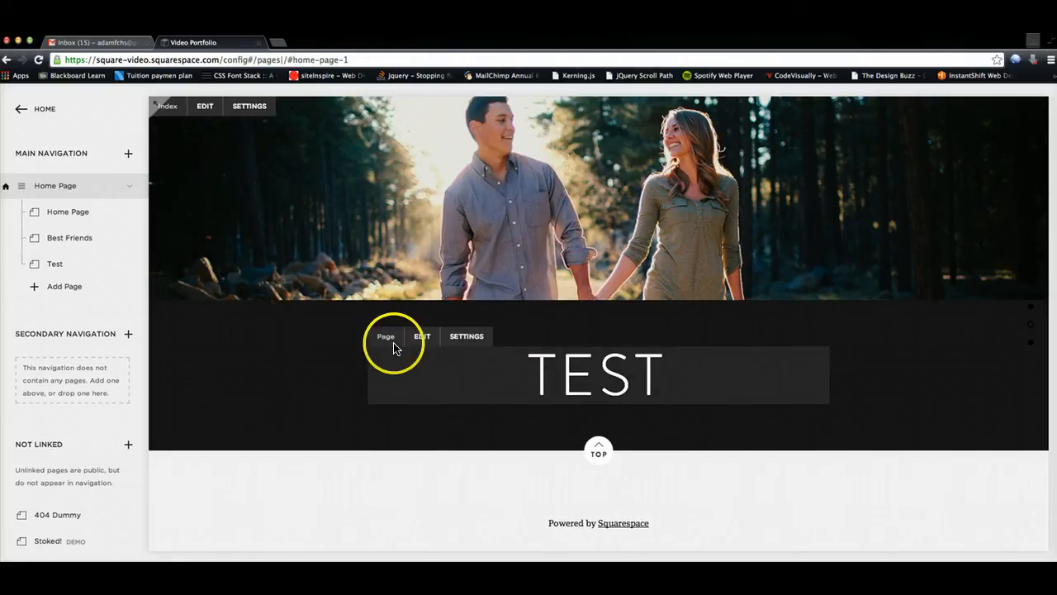
scroll(394, 344, up, 3)
scroll(395, 343, down, 3)
scroll(396, 338, up, 3)
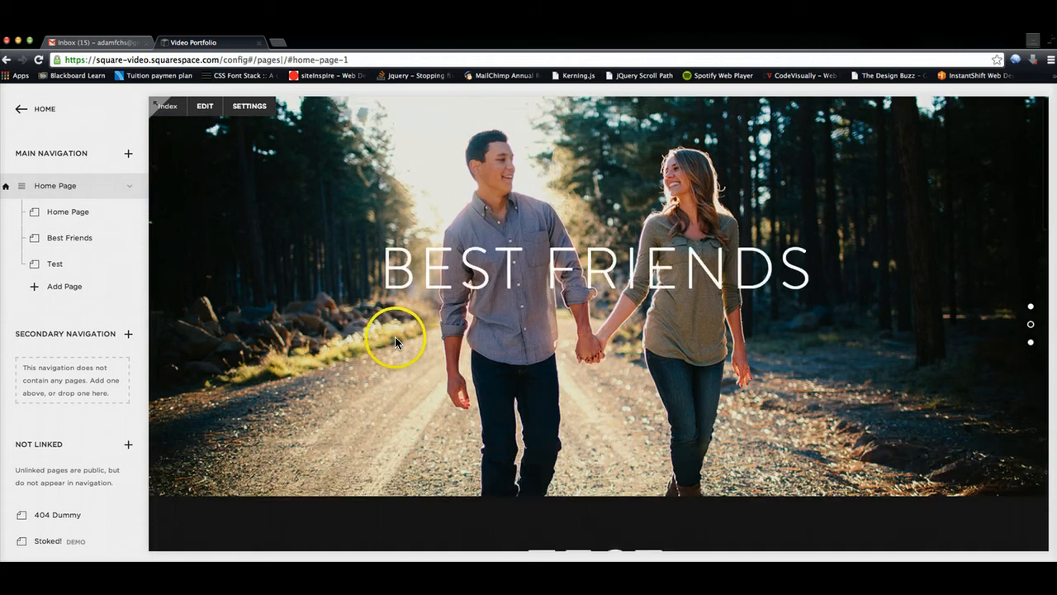
scroll(394, 336, down, 3)
scroll(396, 336, up, 5)
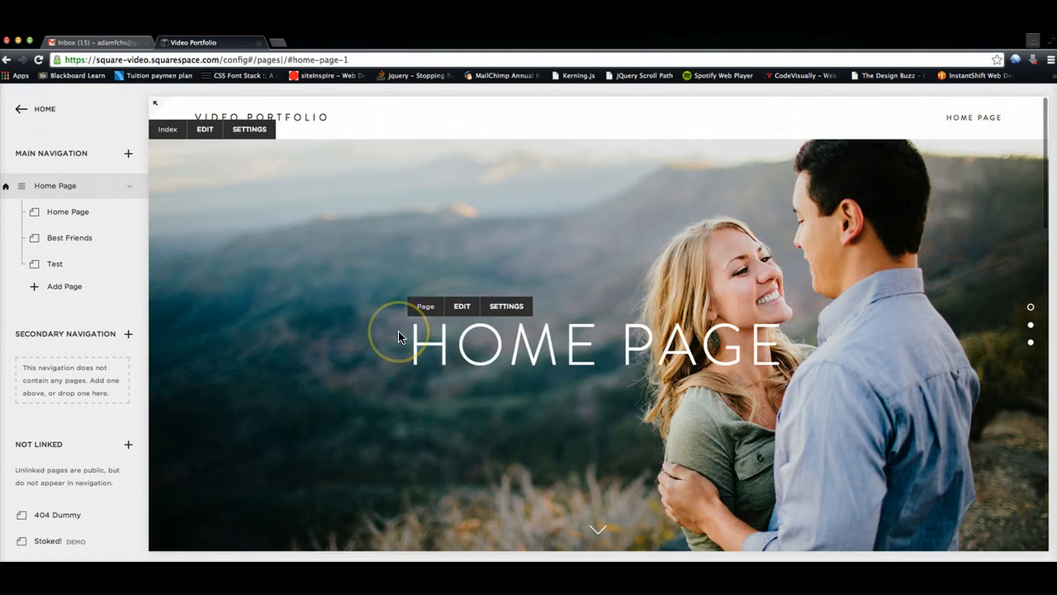
scroll(399, 331, down, 5)
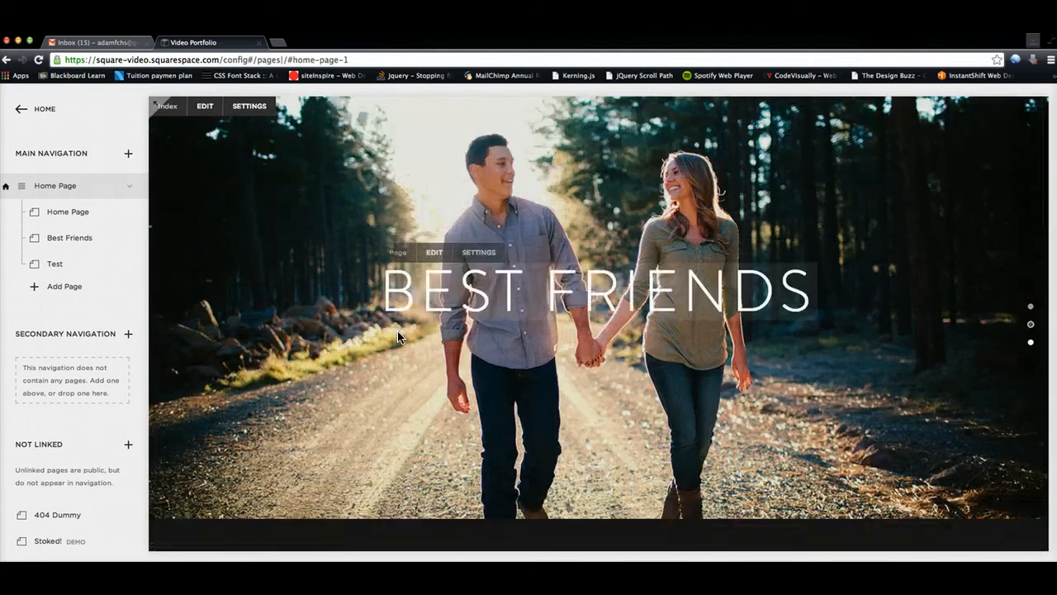
click(417, 363)
scroll(389, 406, up, 5)
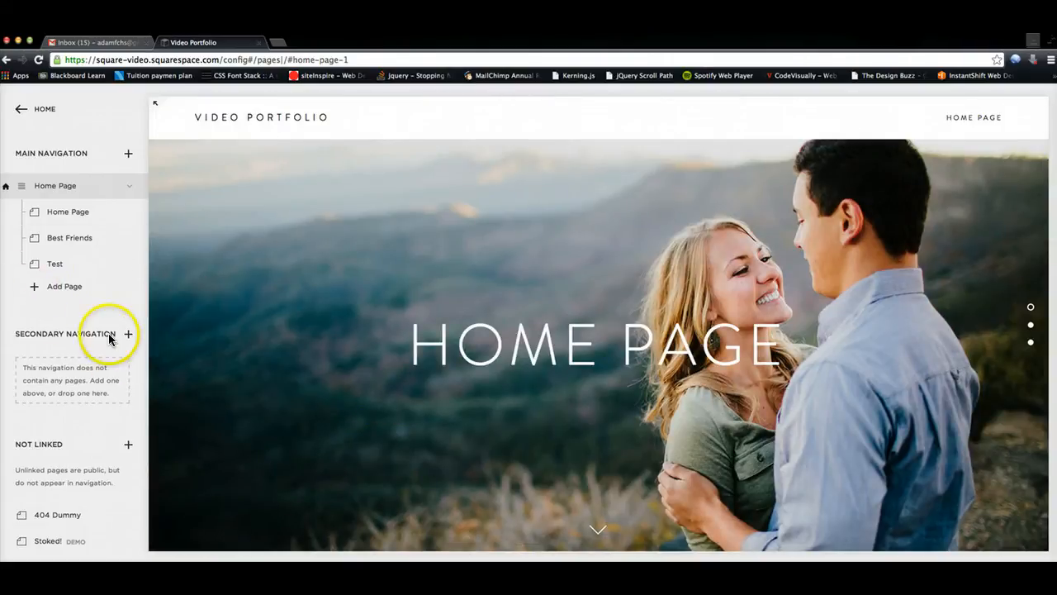
Add a folder titled "aoehf eaij" to the main navigation.
click(129, 152)
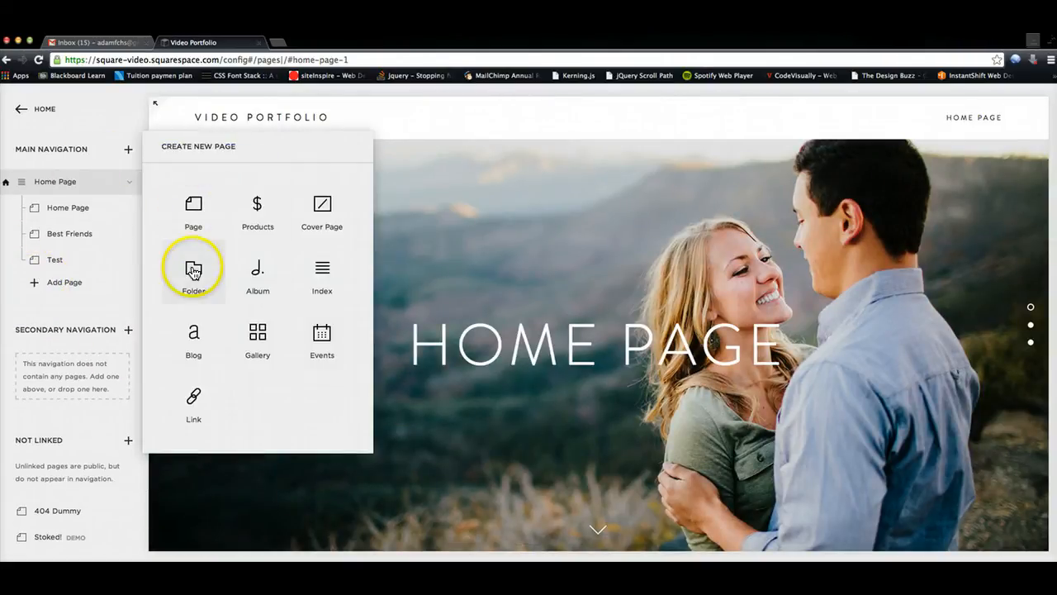
click(198, 271)
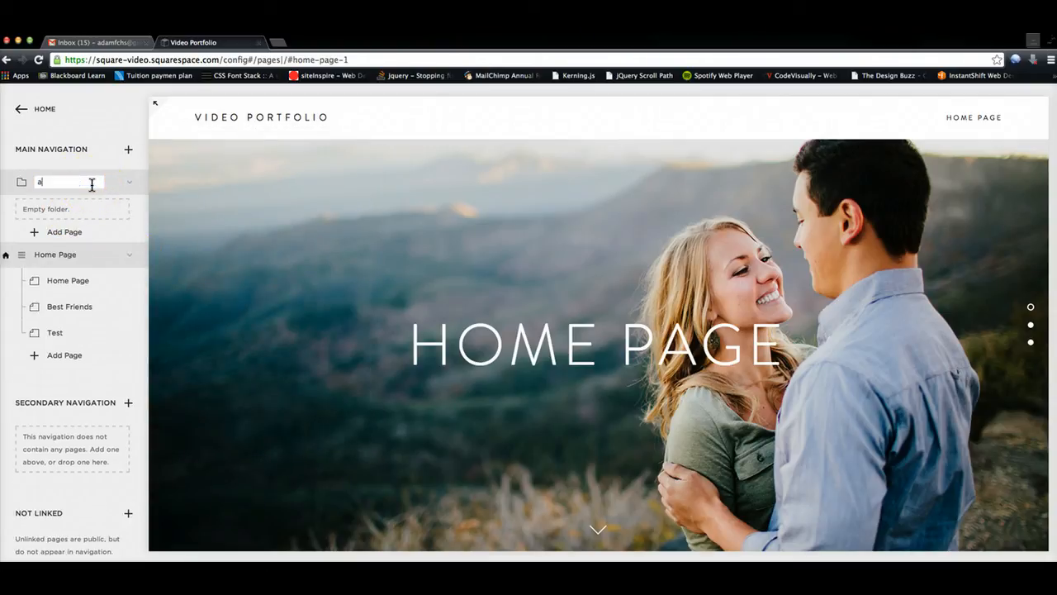
text(aoehf eail)
click(75, 194)
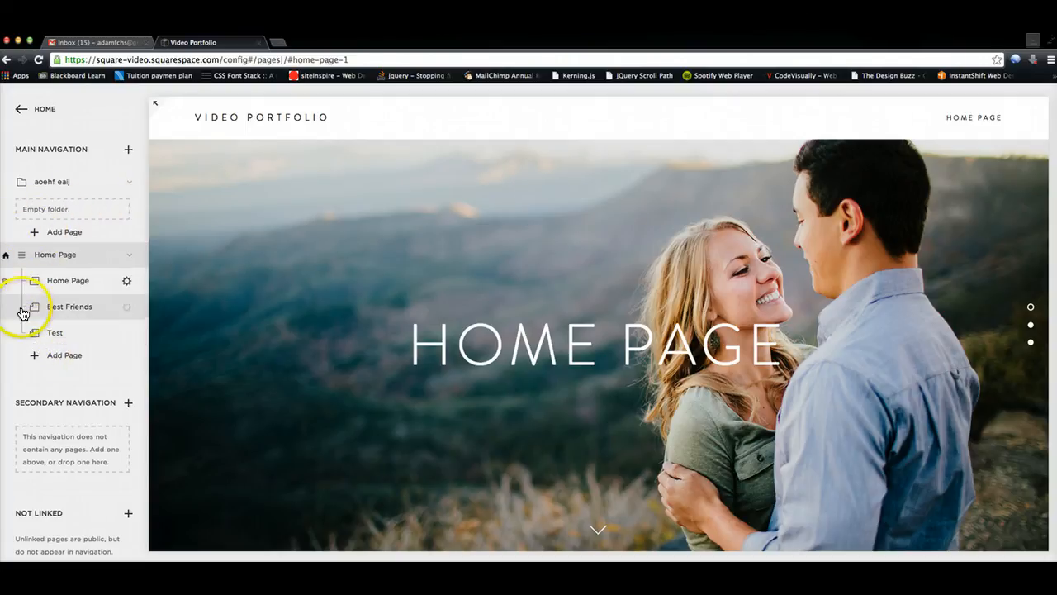
Add a page titled "asdflij aweo;fi" inside the aoehf eaij folder.
click(39, 234)
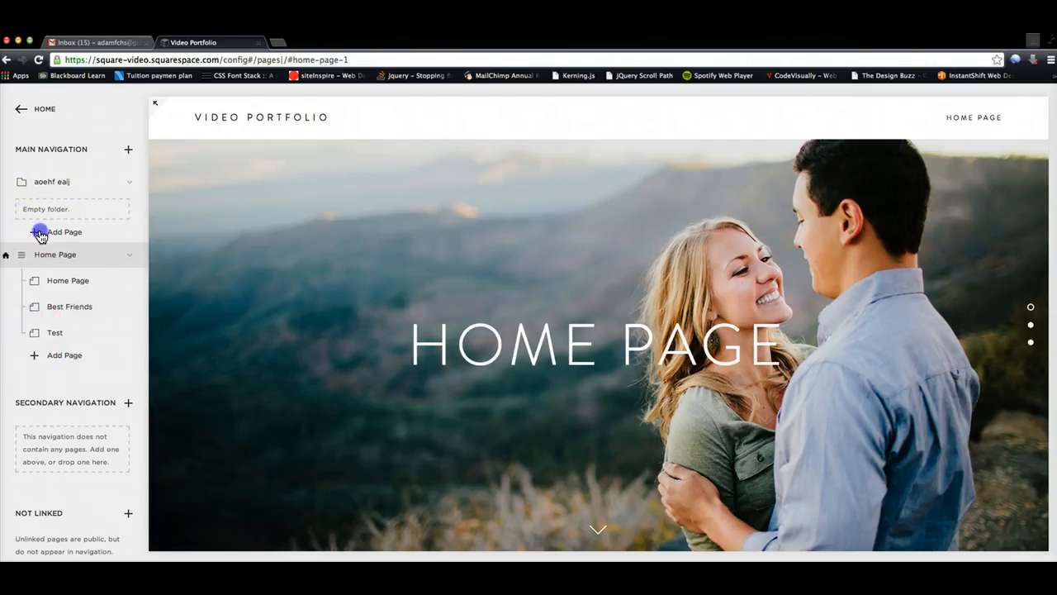
click(181, 300)
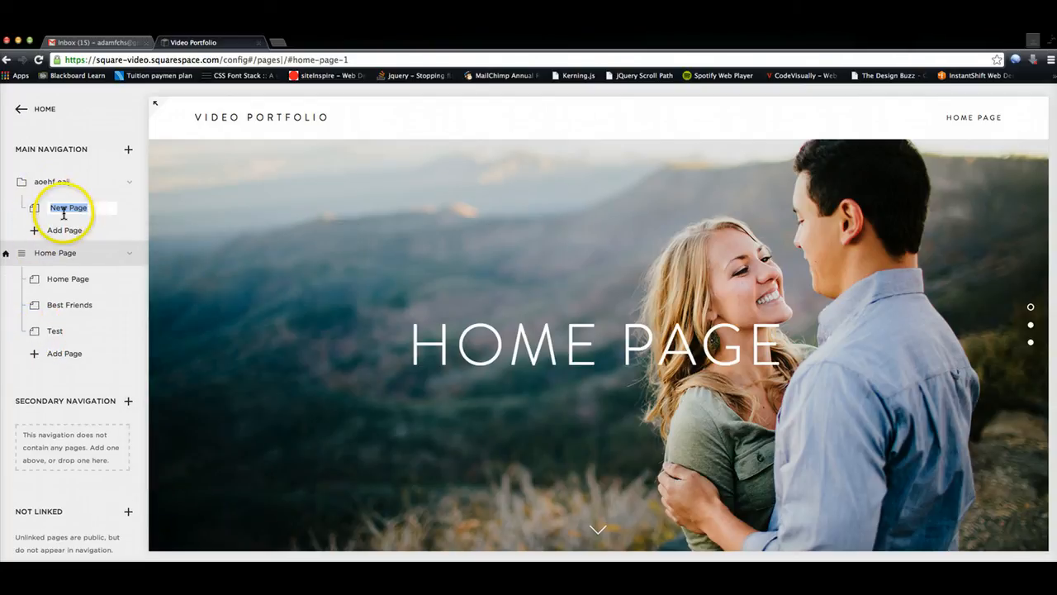
key(Return)
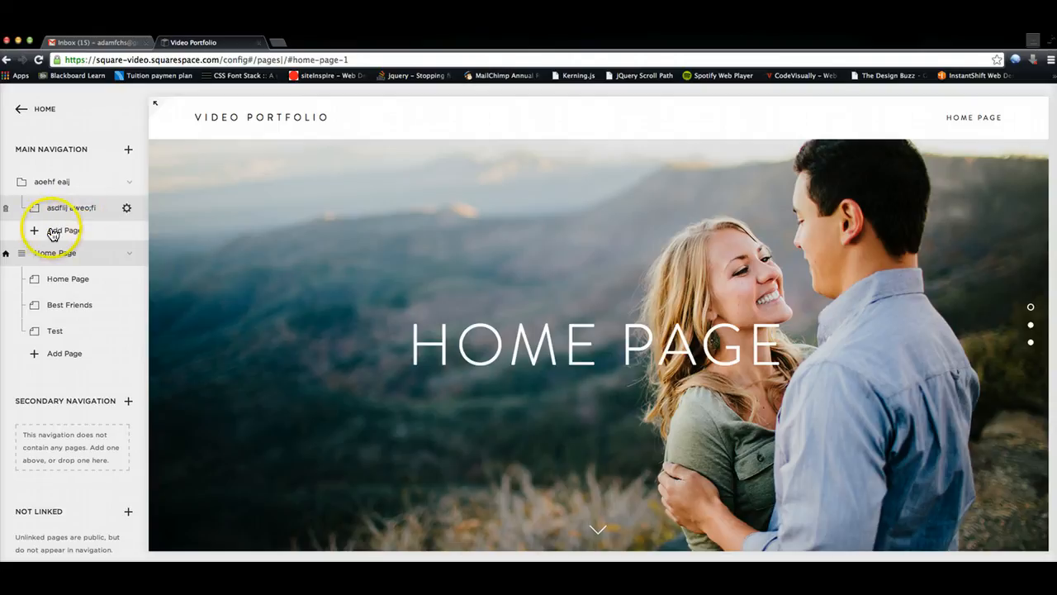
Add a second page titled "adfh aef" to the aoehf eaij folder.
click(39, 234)
click(175, 299)
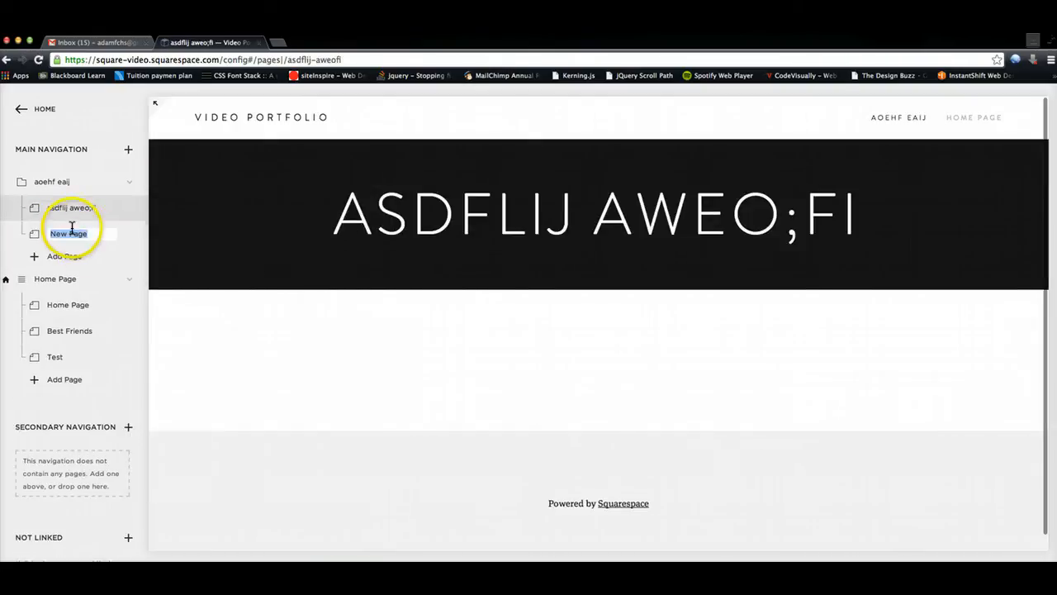
text(adfh aef)
key(Return)
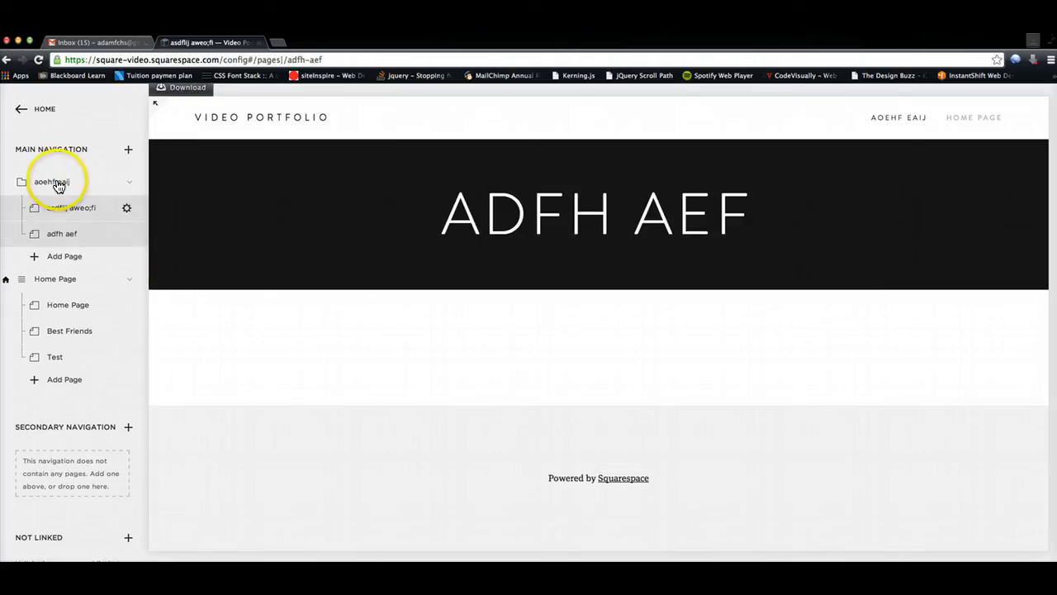
Check the aoehf eaij folder's entry in the site navigation and reorder its pages so adfh aef comes before asdflij aweo;fi.
click(58, 181)
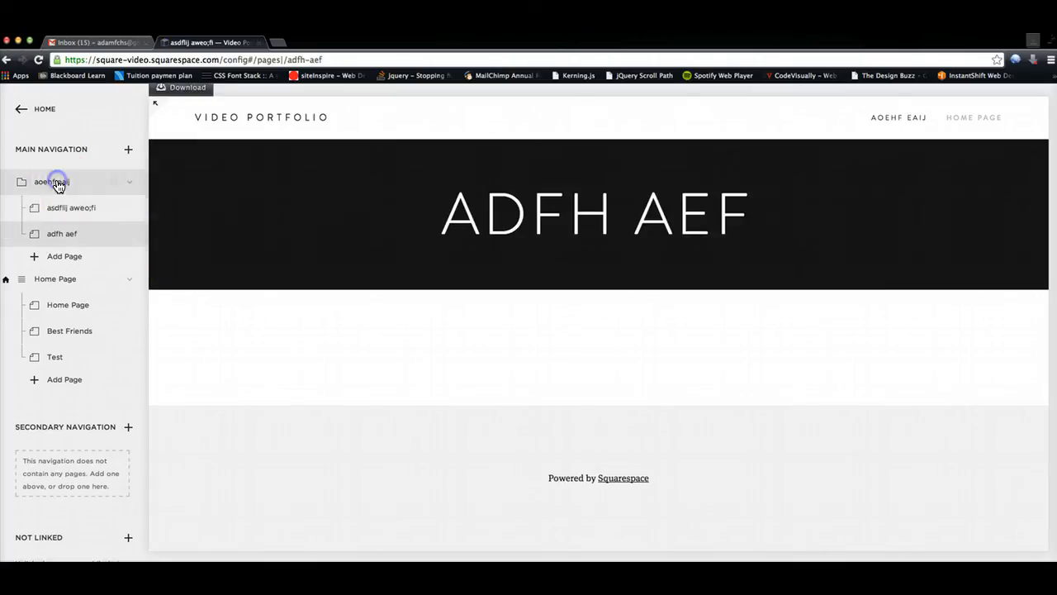
mouse_move(903, 122)
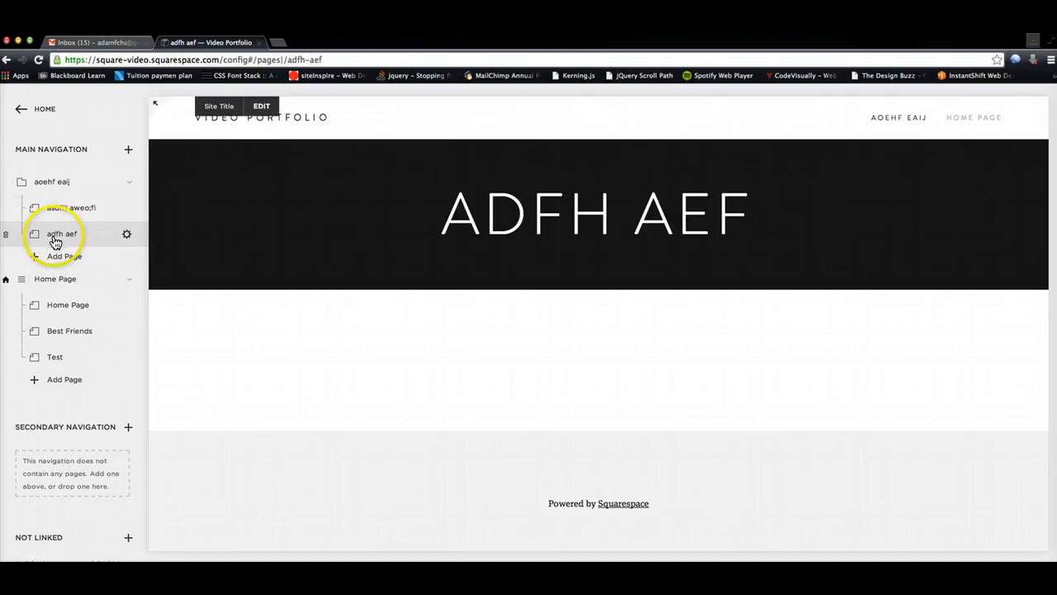
drag(54, 221, 73, 208)
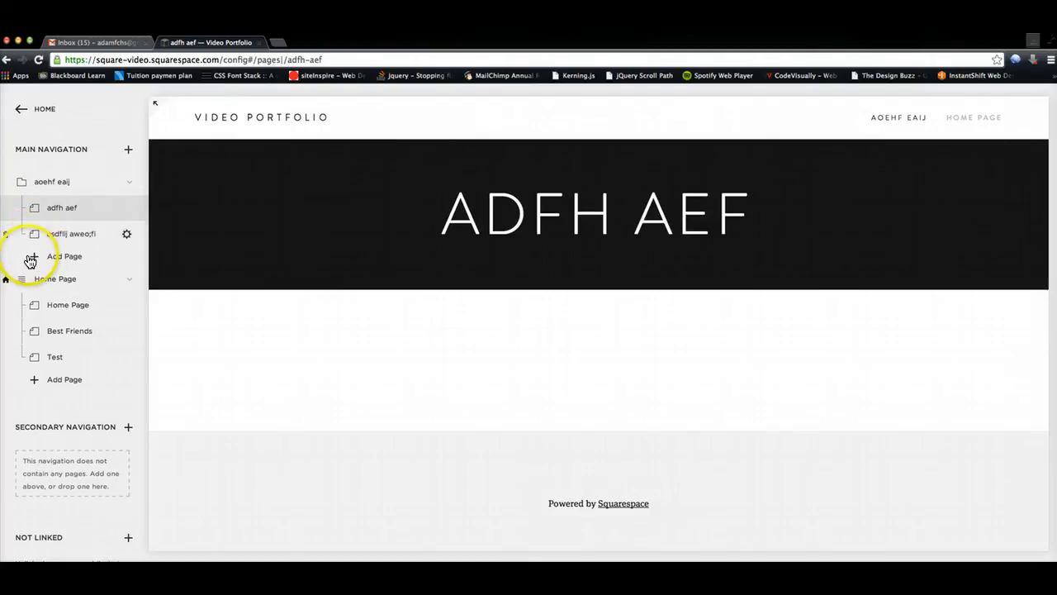
scroll(29, 262, up, 1)
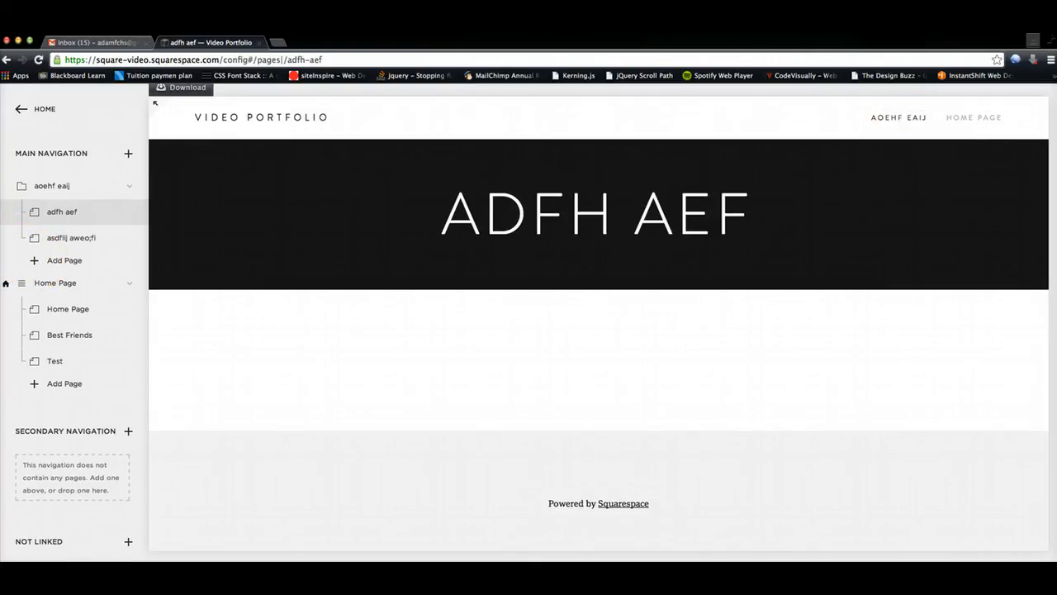
Narrow the browser window to preview the folder in the mobile navigation menu, and widen the window again.
mouse_move(892, 124)
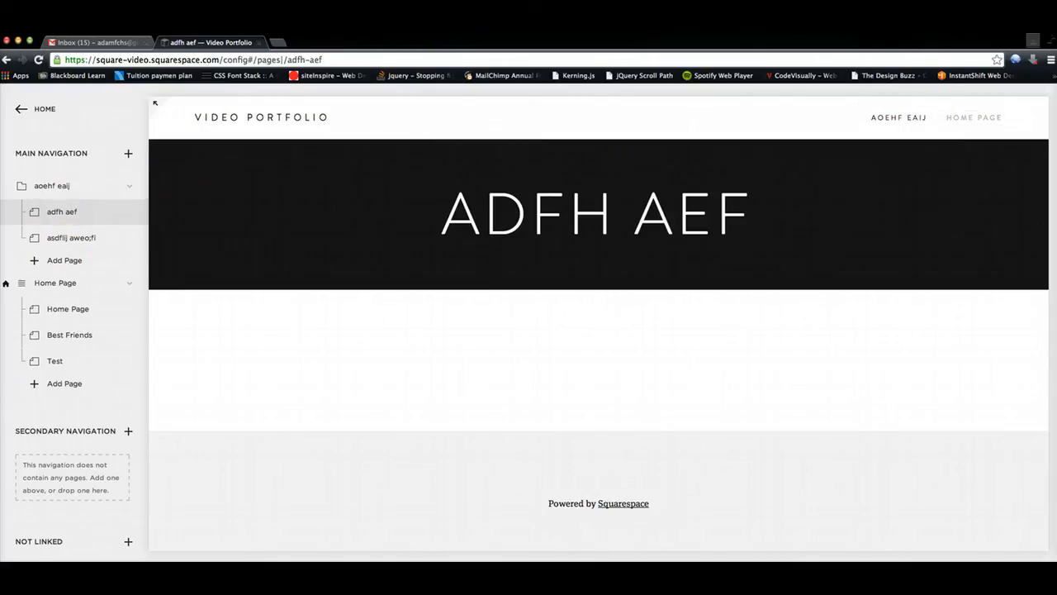
drag(1053, 558, 406, 539)
mouse_move(234, 209)
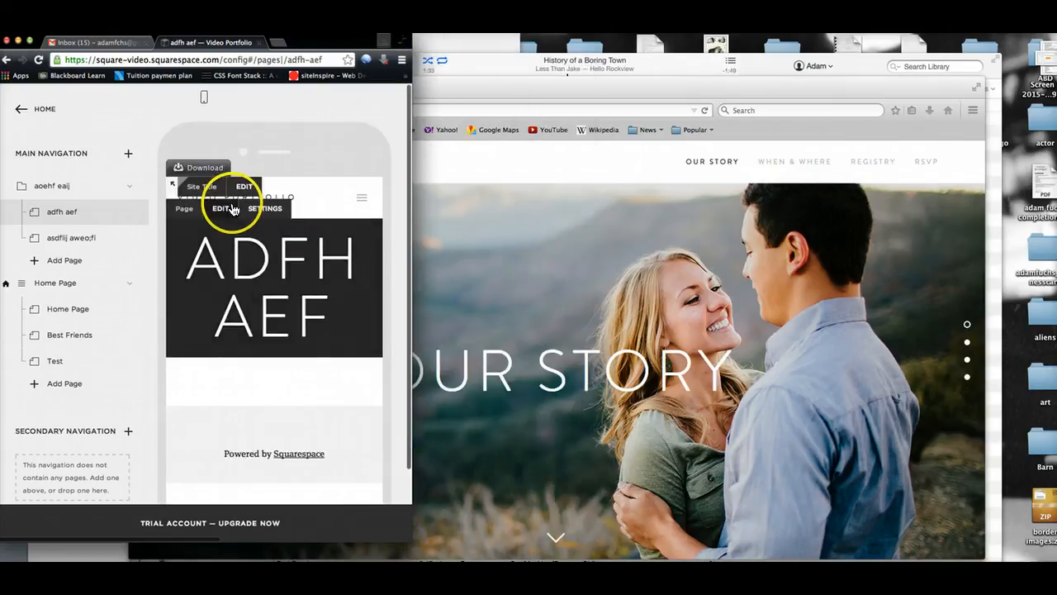
click(360, 188)
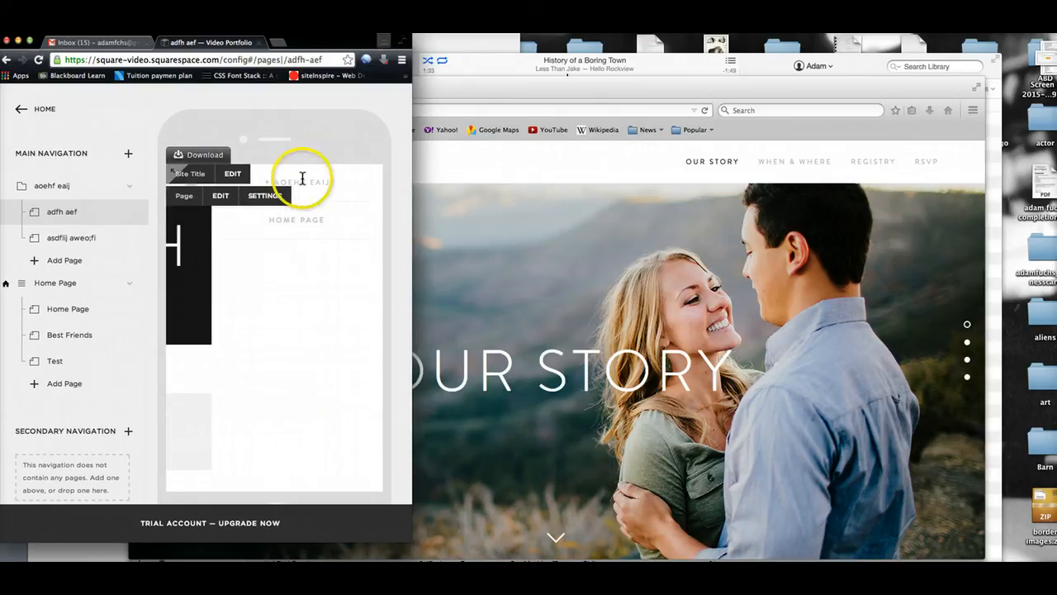
drag(412, 543, 698, 561)
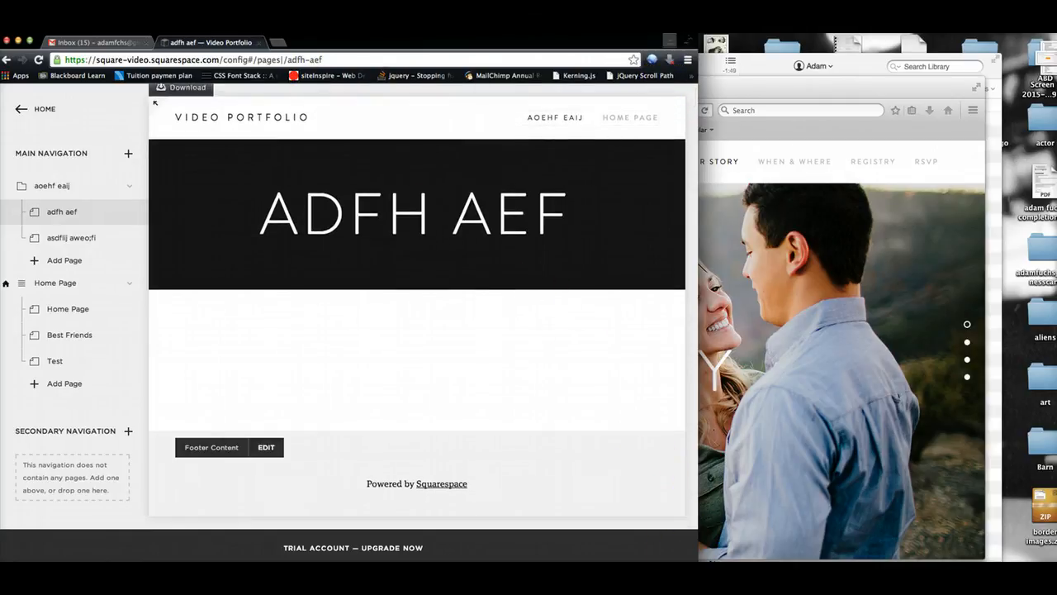
drag(698, 560, 1048, 549)
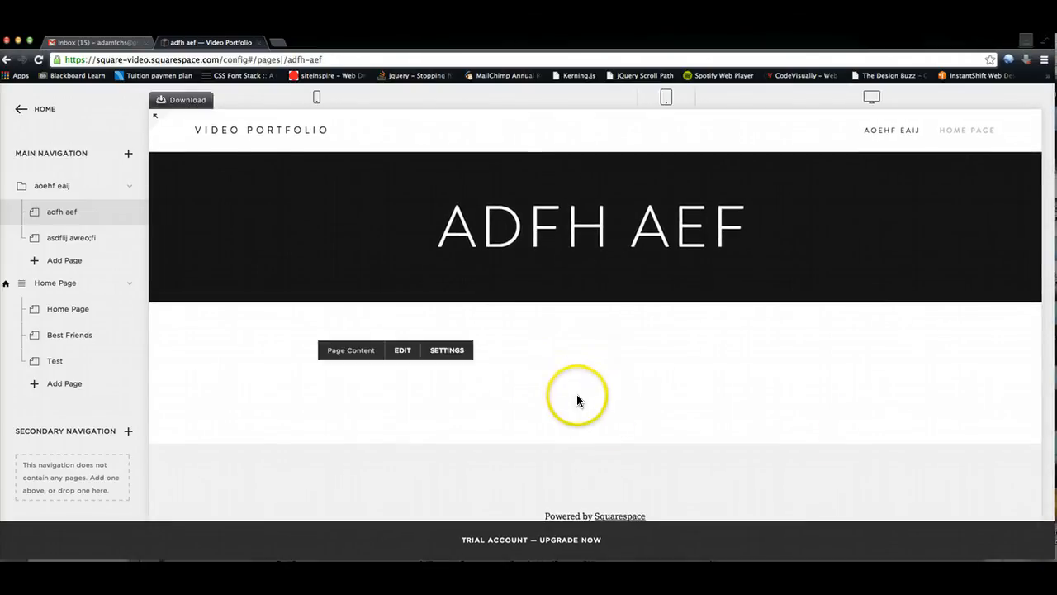
Try to add a link titled "adfuih aeiulf" with a URL to the main navigation, and delete the link.
scroll(42, 330, down, 4)
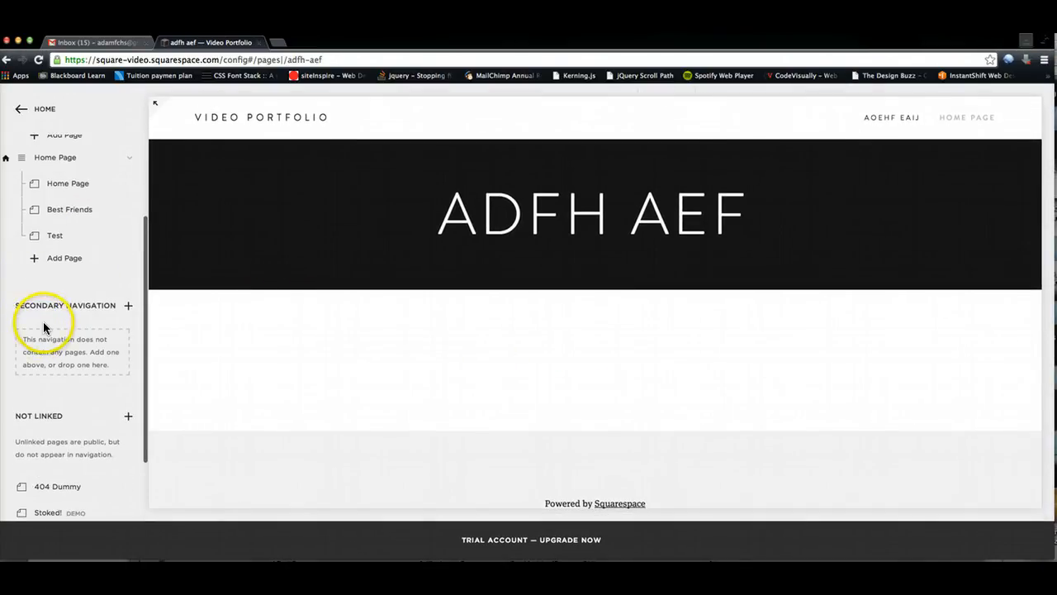
scroll(42, 323, up, 4)
click(128, 149)
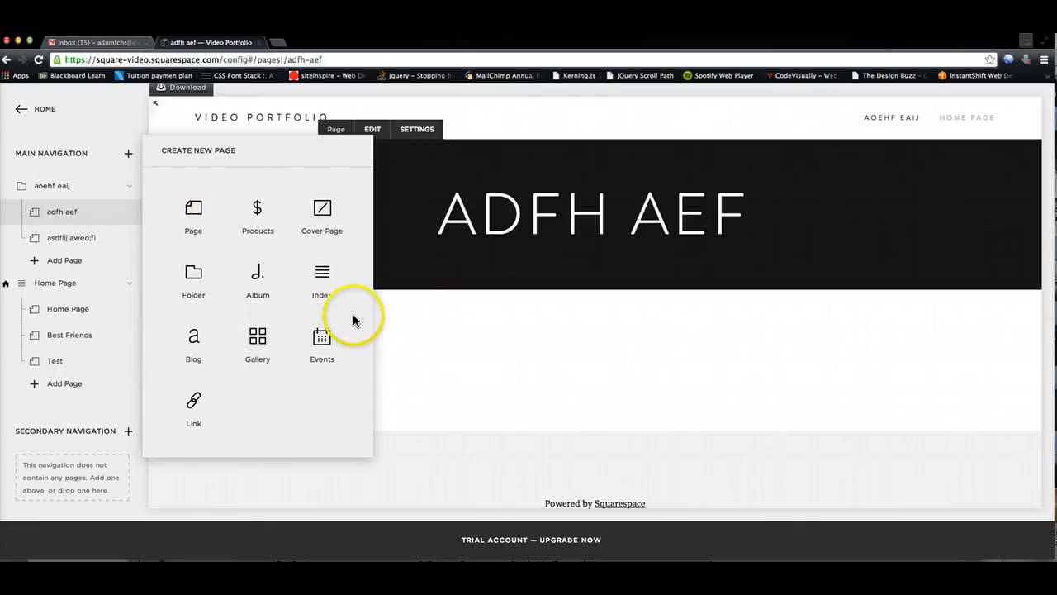
click(200, 407)
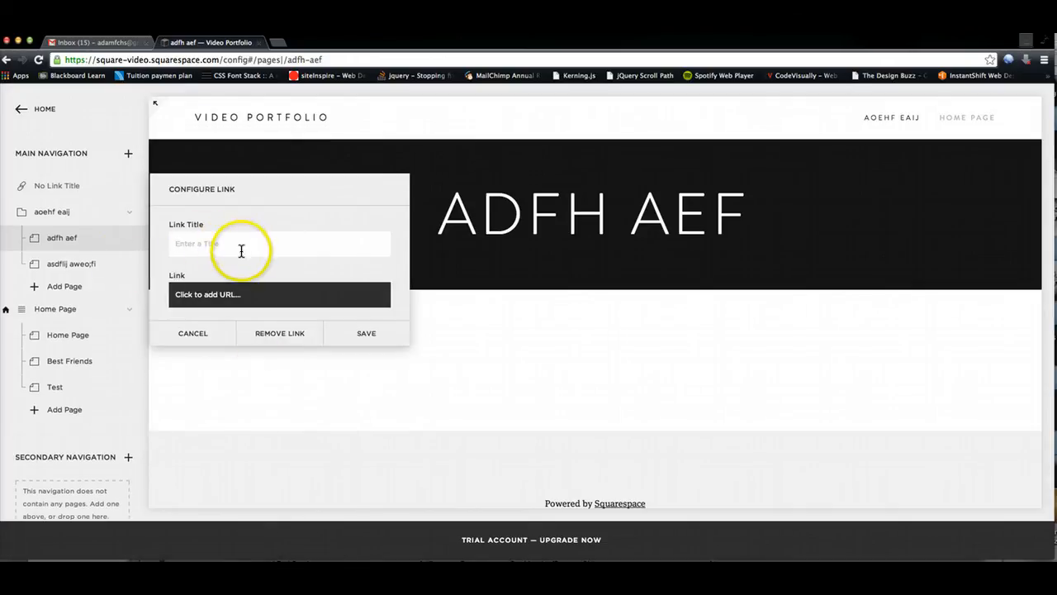
text(adfuih aeiulf)
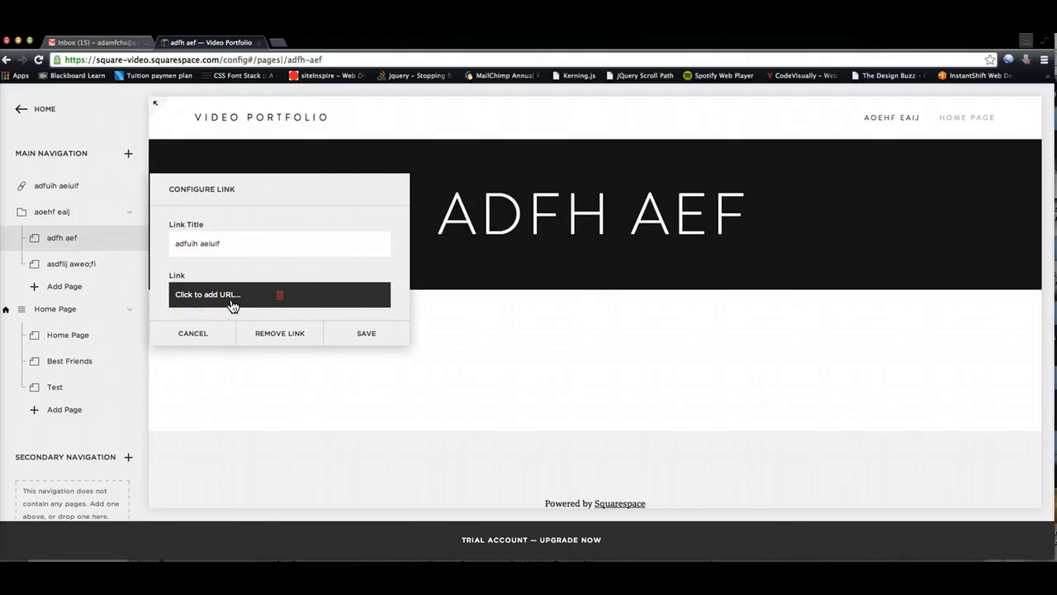
click(199, 295)
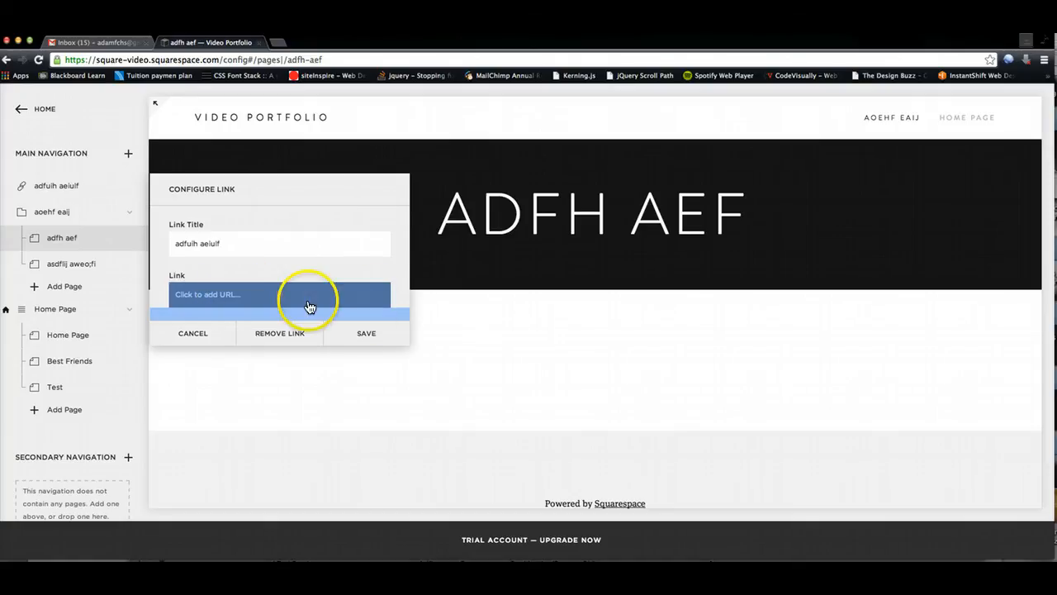
click(280, 334)
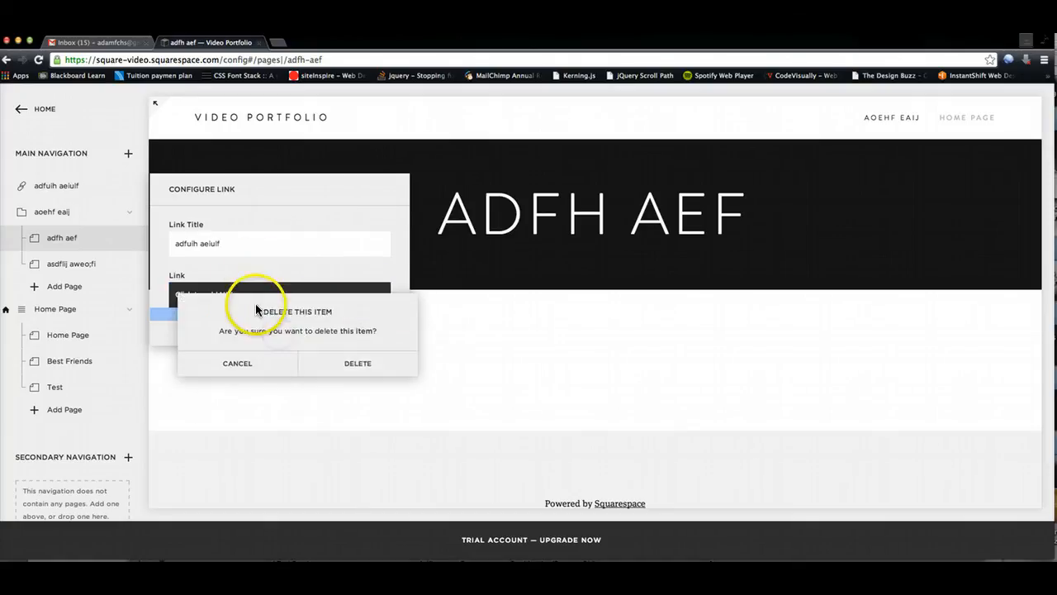
click(301, 354)
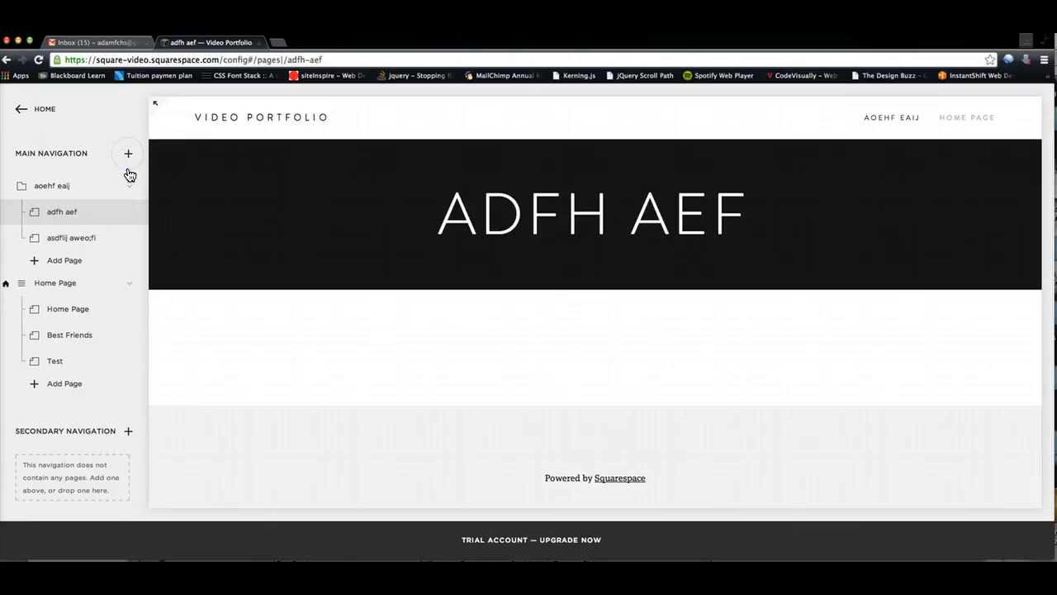
Add a link titled "a;dfjhae f" to the main navigation.
click(128, 155)
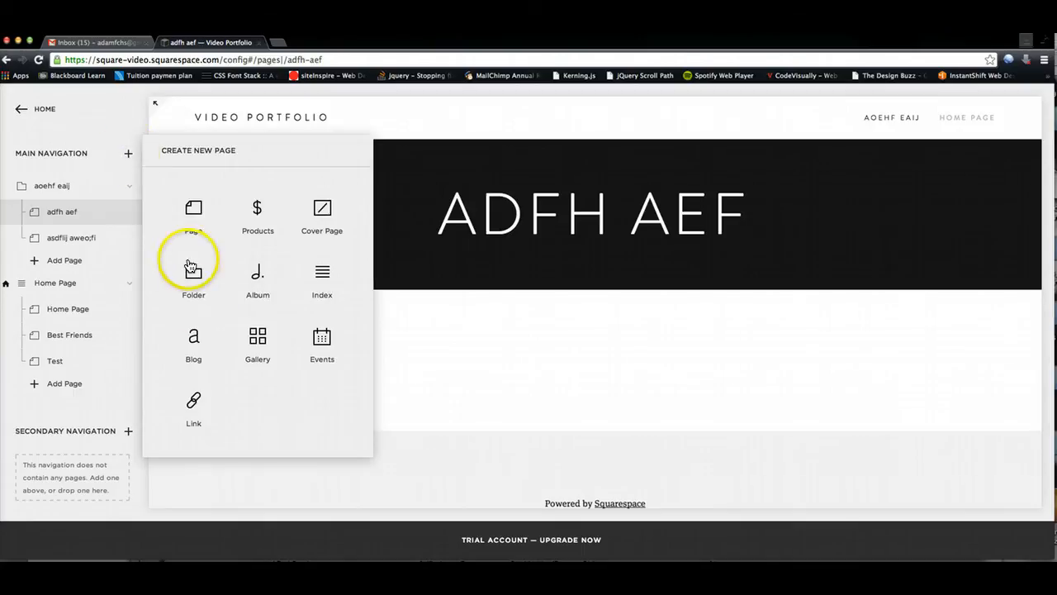
click(193, 402)
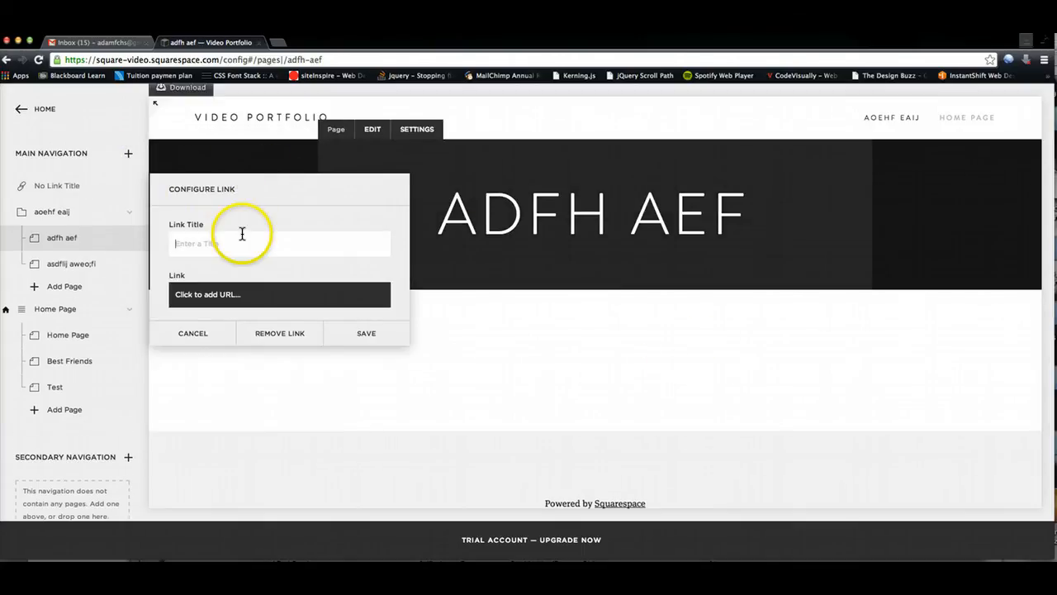
text(a;dfjhae f)
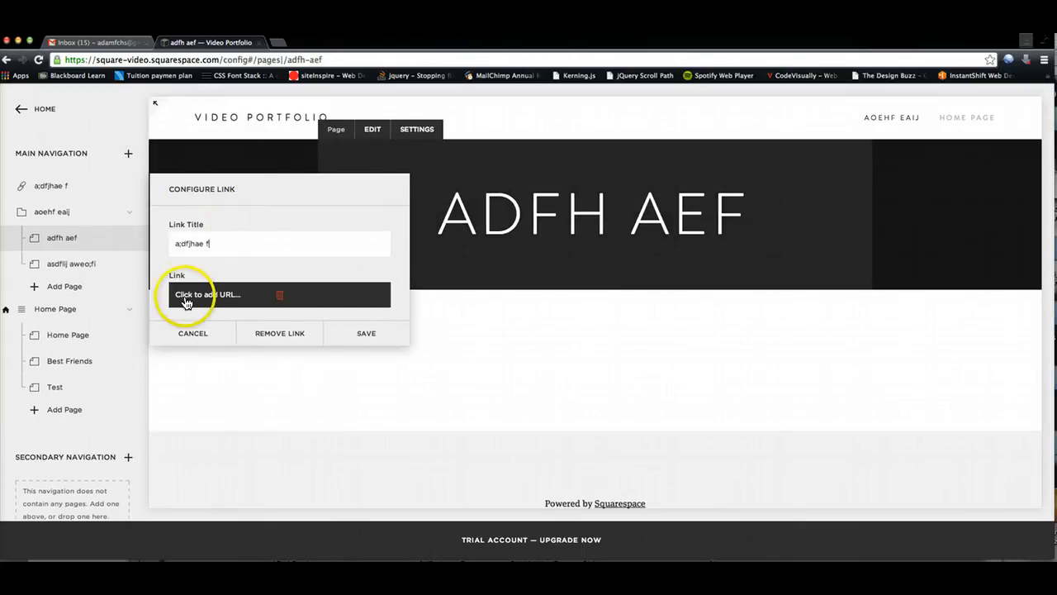
Try to open the URL setting of the "a;dfjhae f" link and save the link.
click(338, 299)
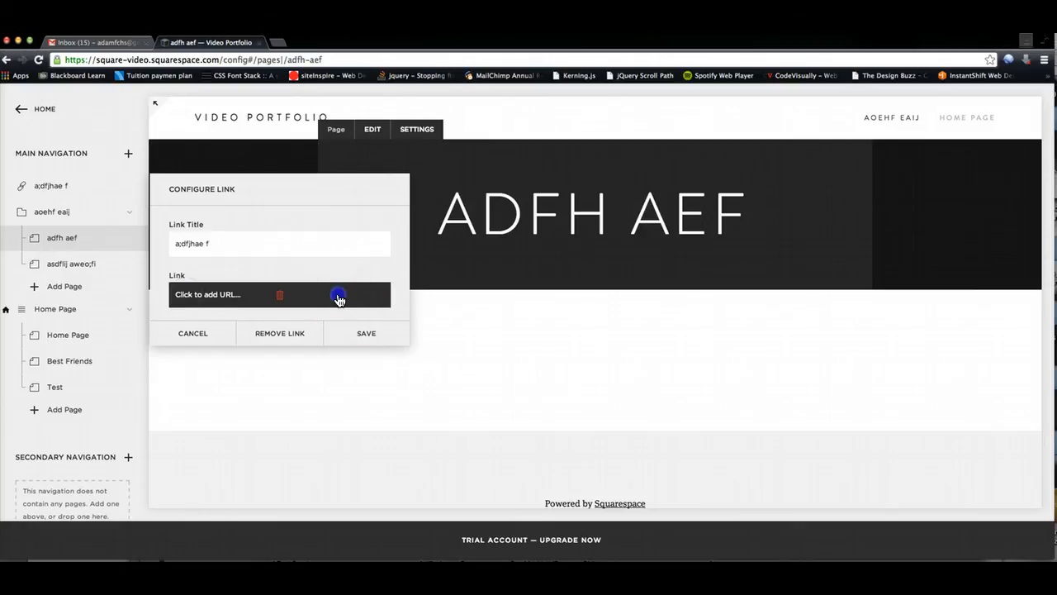
click(224, 295)
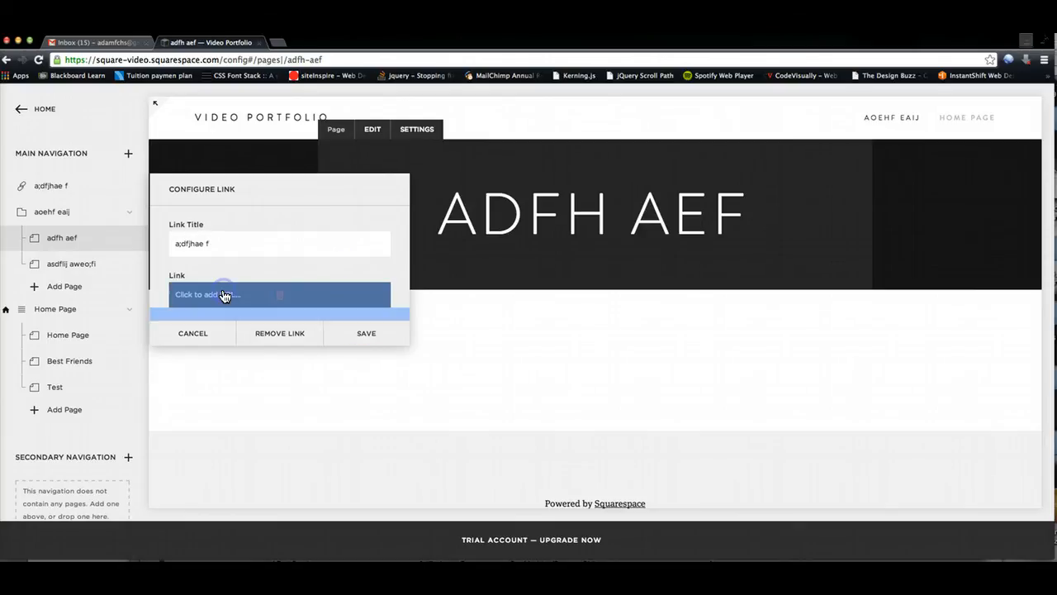
click(224, 294)
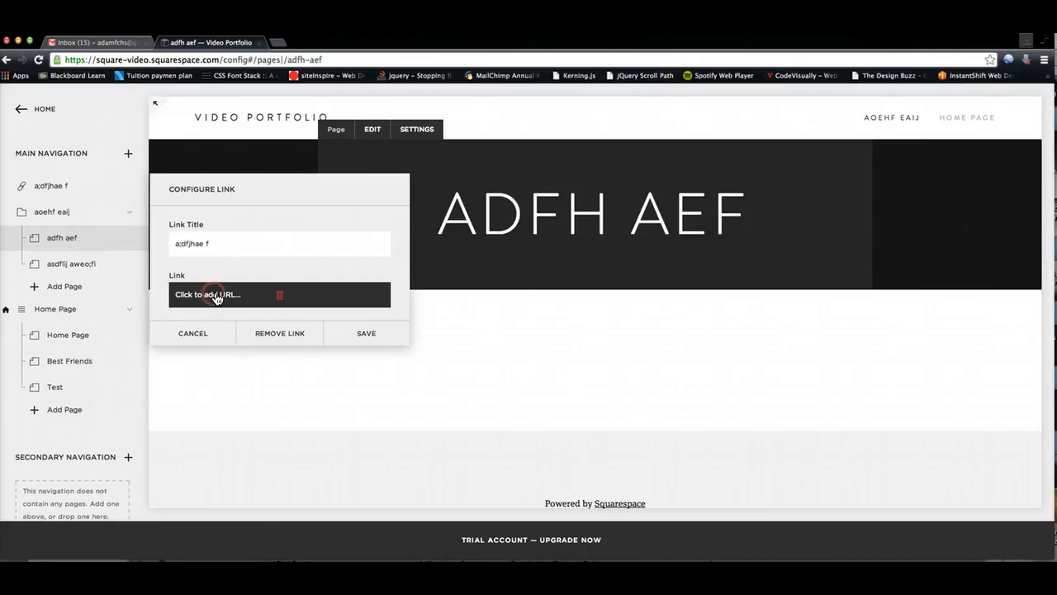
click(281, 294)
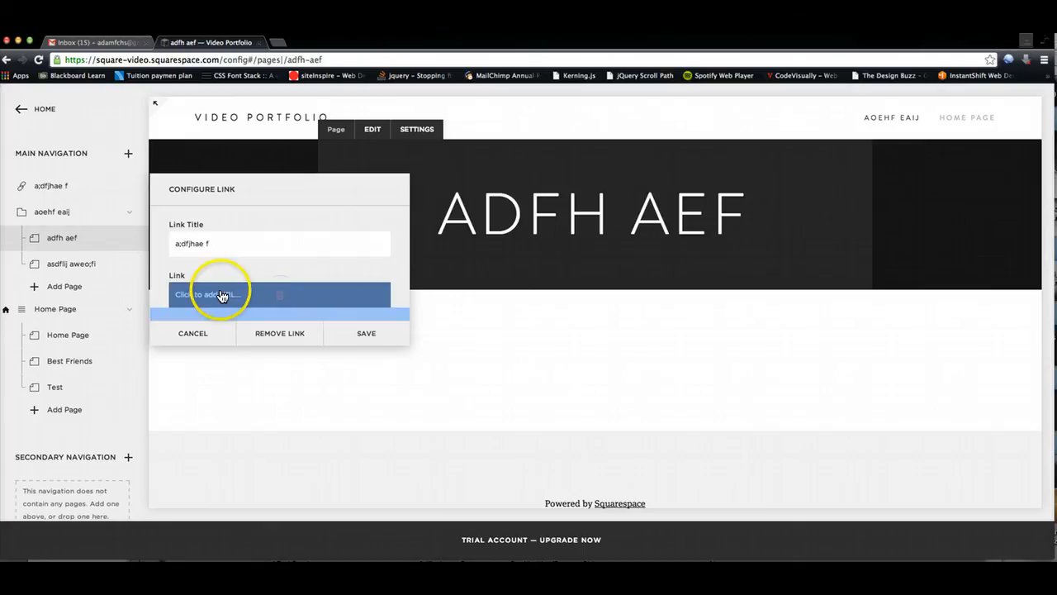
click(222, 296)
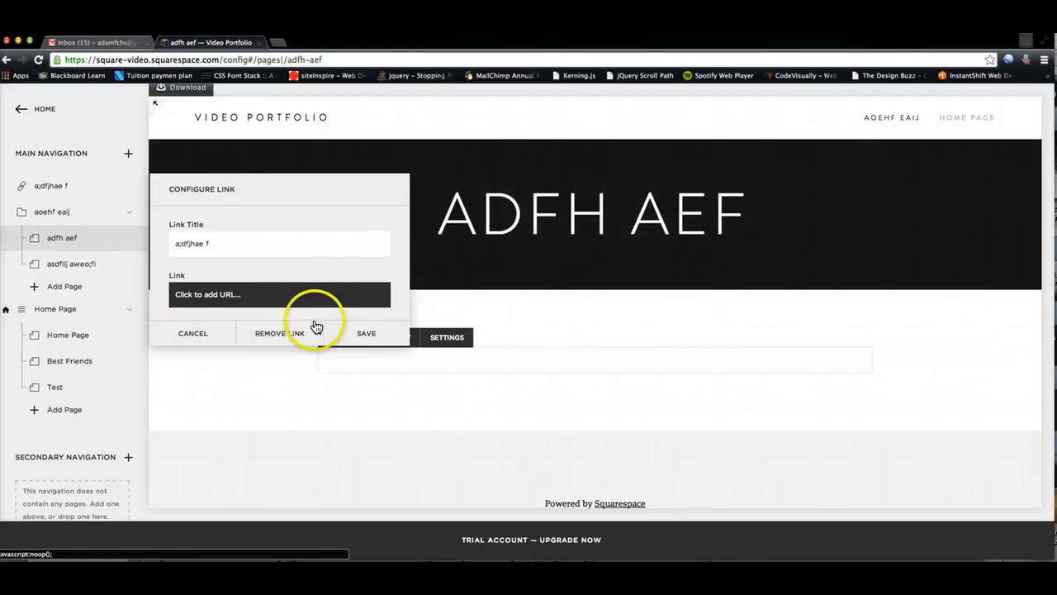
click(366, 334)
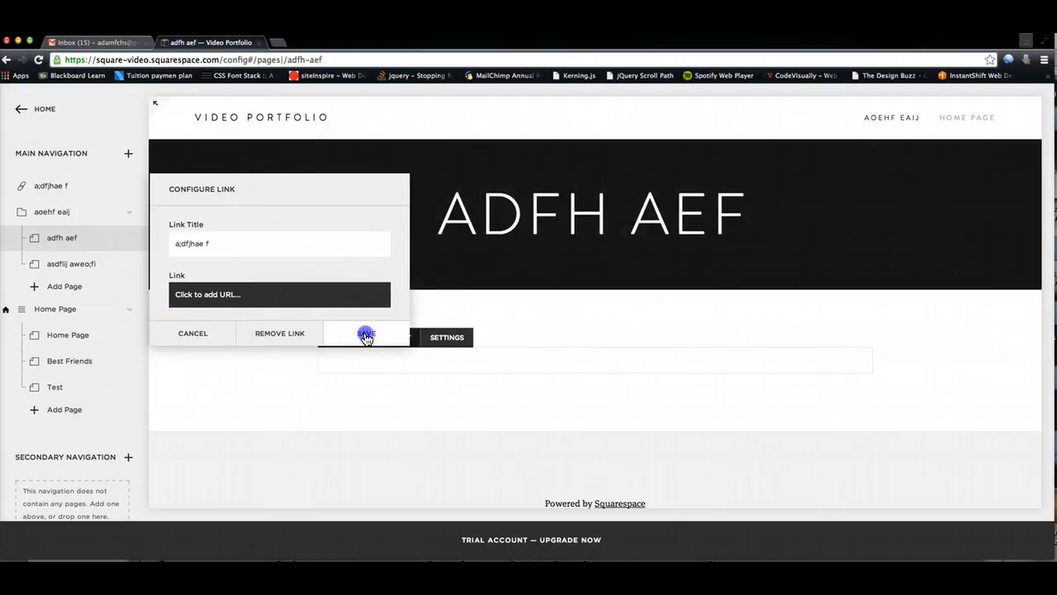
click(228, 293)
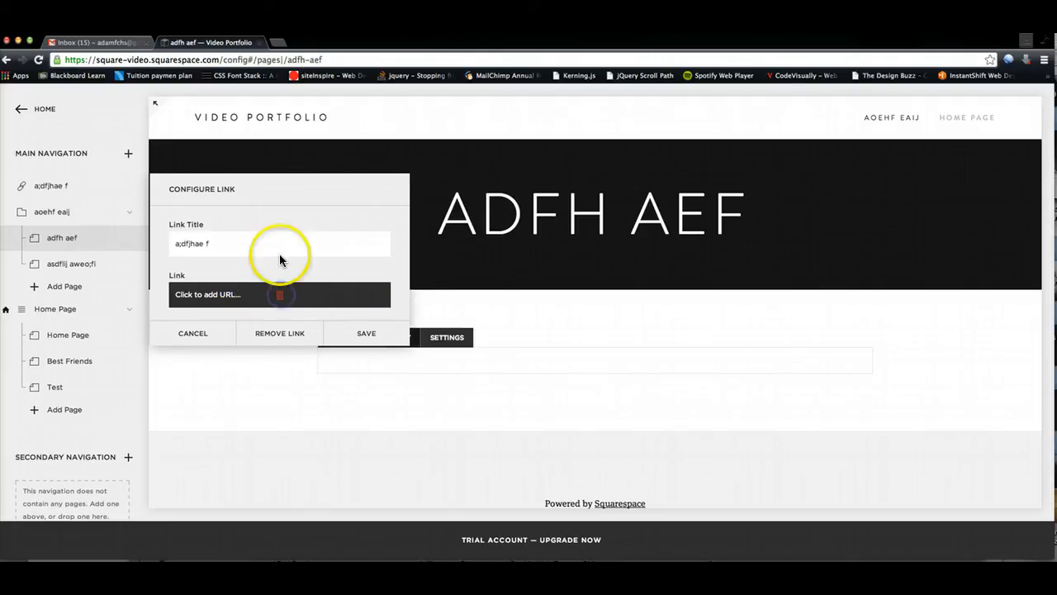
Load facebook.com in a new browser tab and copy its web address.
click(111, 41)
click(210, 43)
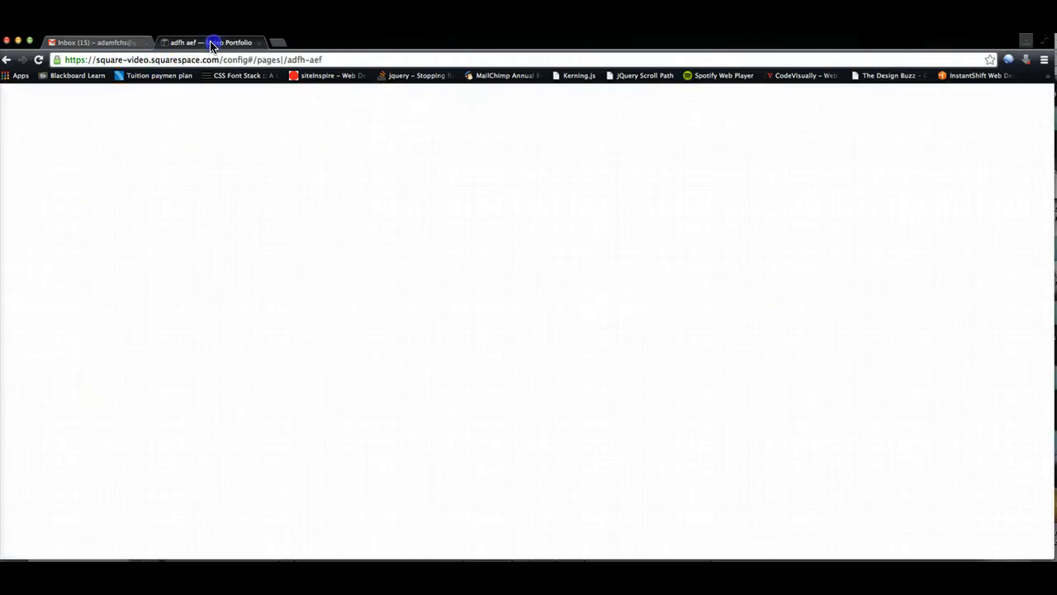
key(super+t)
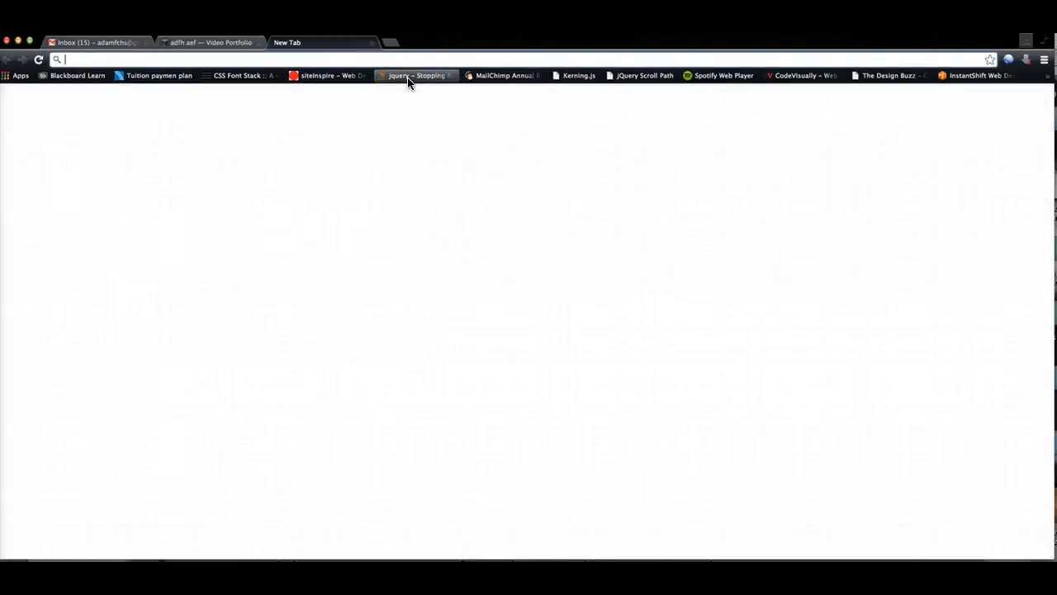
text(facebook.com)
key(Return)
click(209, 55)
key(super+c)
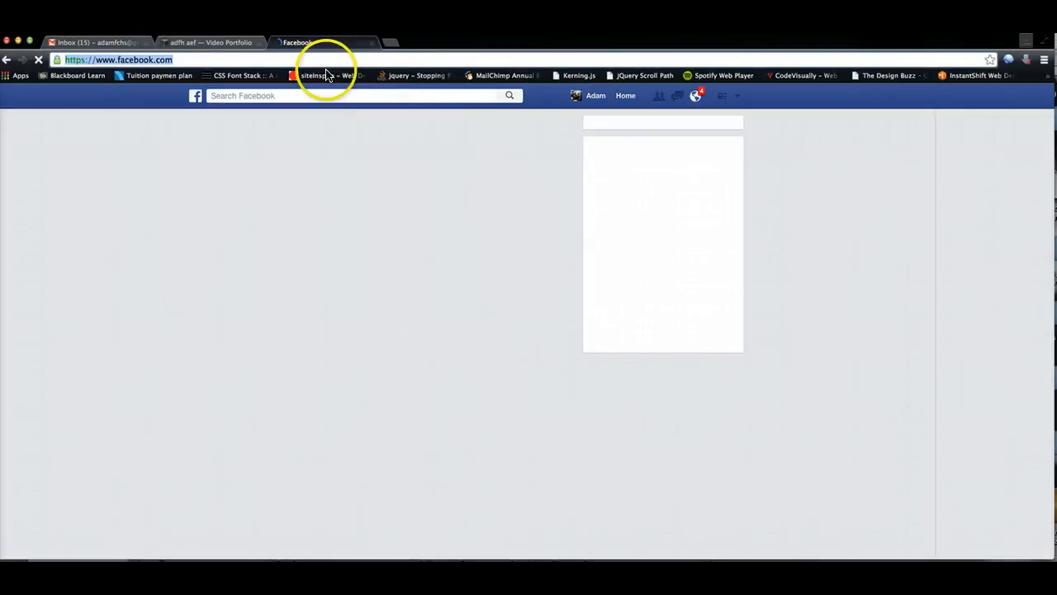
Return to the Squarespace site, try to paste the copied Facebook address as the link's URL, and cancel the link configuration.
click(232, 42)
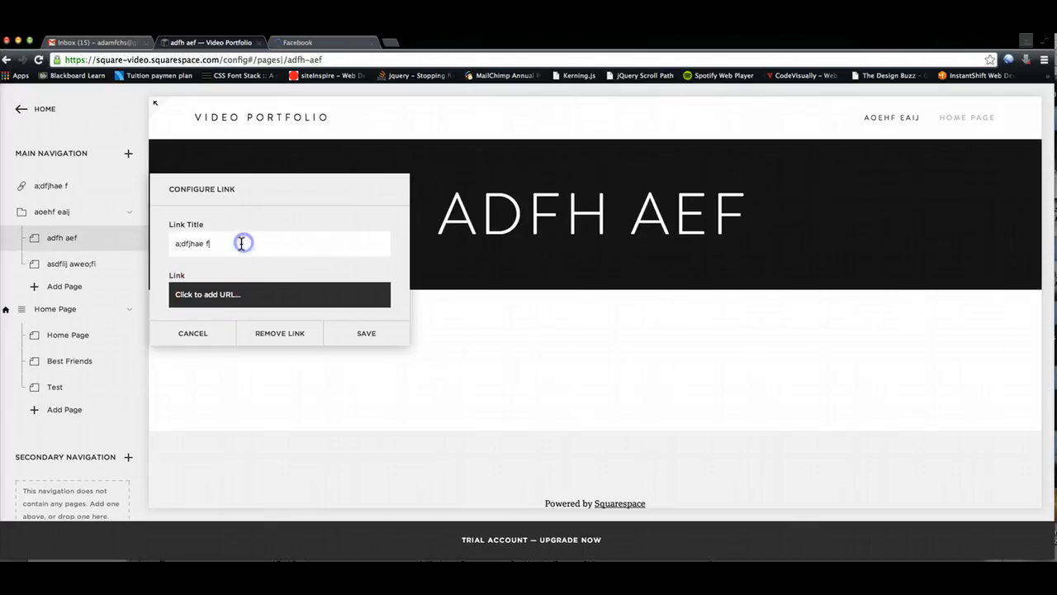
key(super+v)
click(206, 299)
triple_click(223, 293)
click(216, 294)
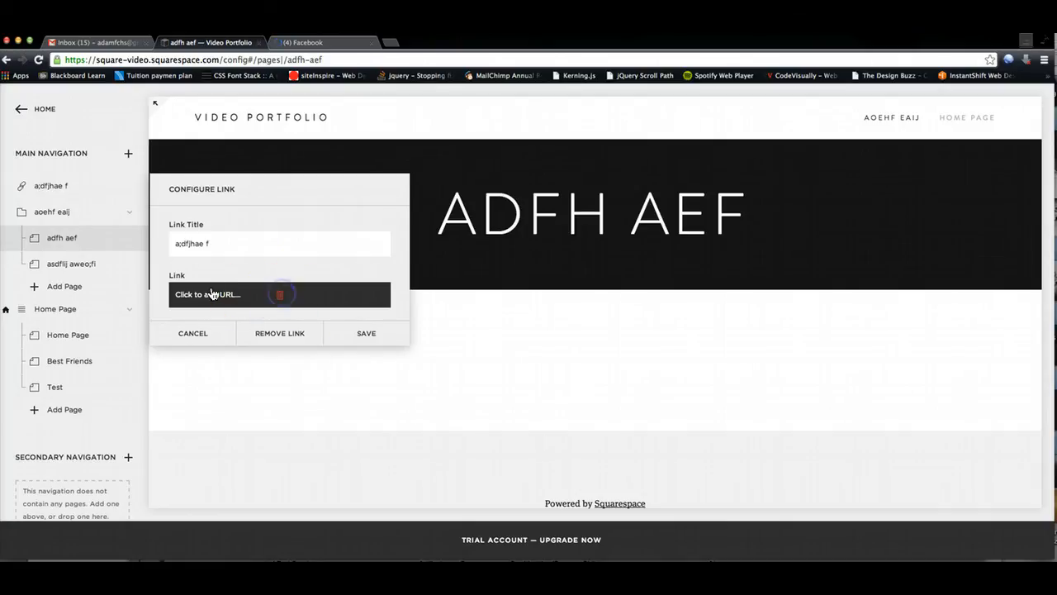
click(349, 301)
click(202, 334)
click(222, 374)
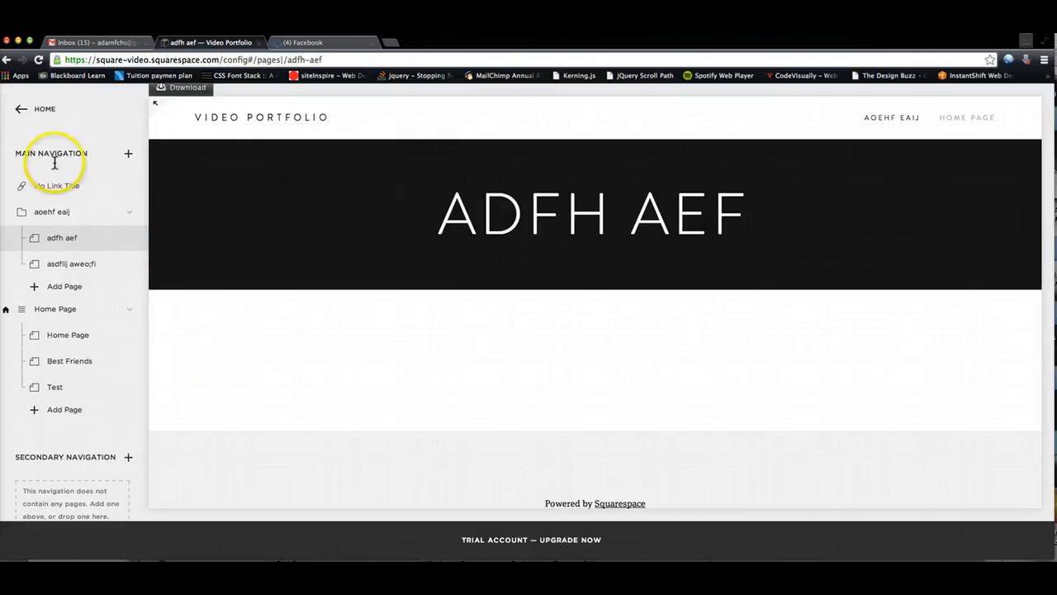
Try once more to add a URL to the untitled link, cancel, and delete that link from the main navigation.
click(126, 186)
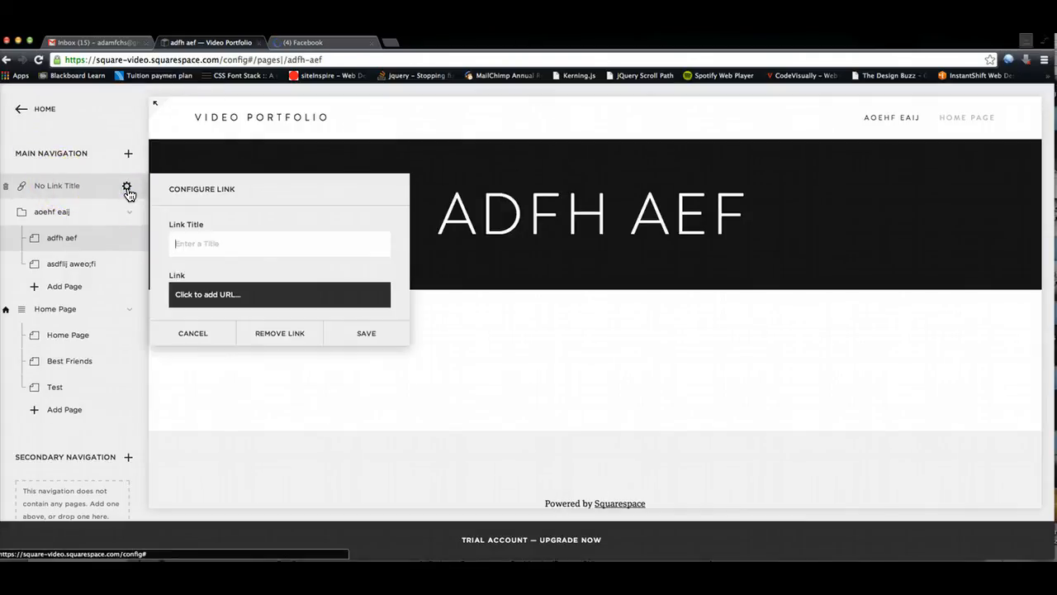
click(190, 289)
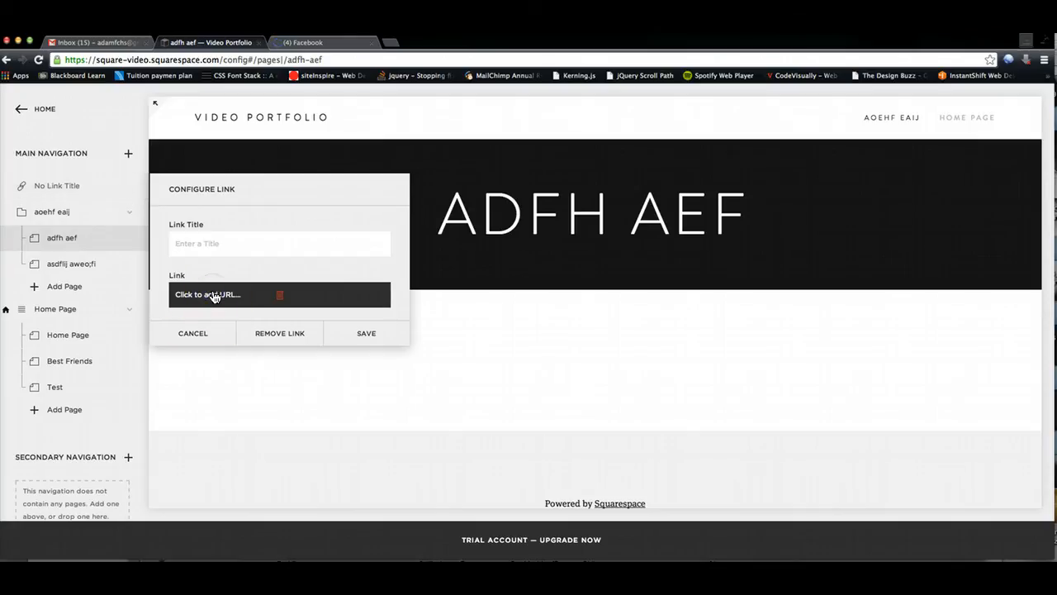
click(207, 335)
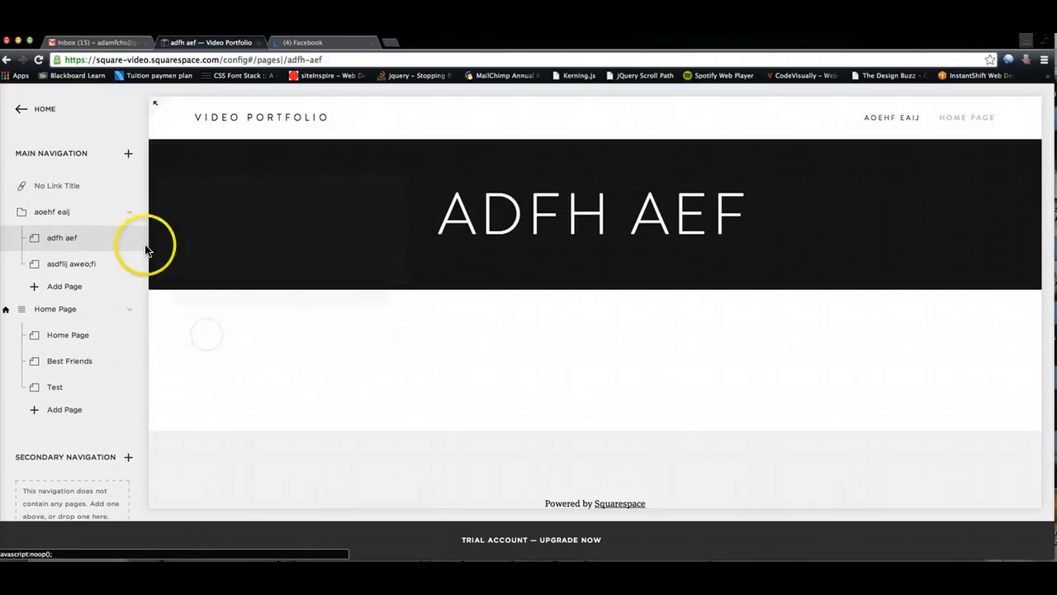
click(6, 187)
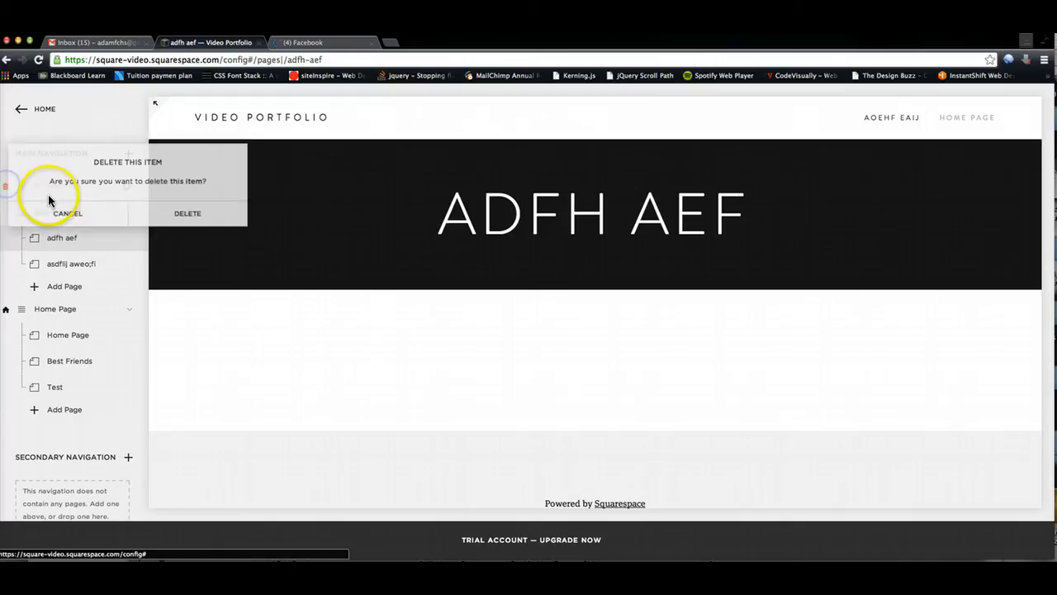
click(168, 213)
Review the page types available for the main navigation and look through the site's main, secondary and not-linked navigation sections.
click(128, 154)
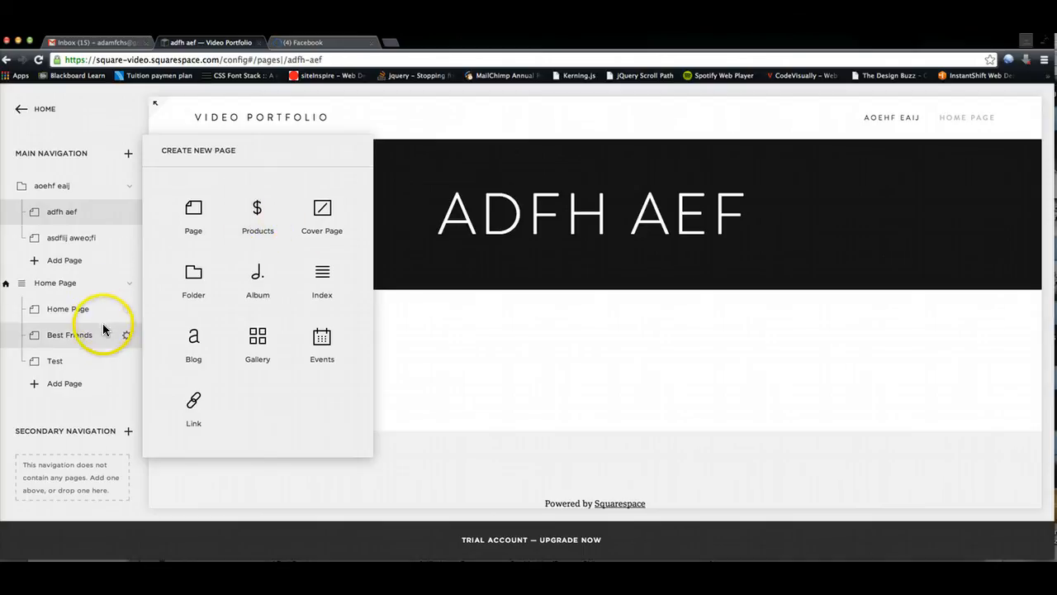
scroll(103, 323, down, 5)
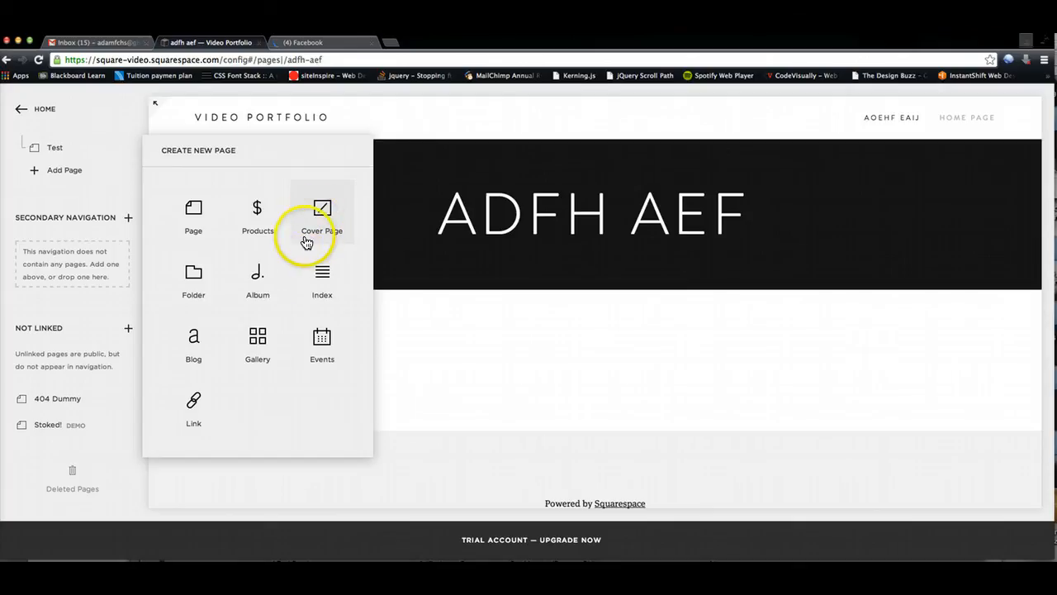
scroll(99, 272, up, 5)
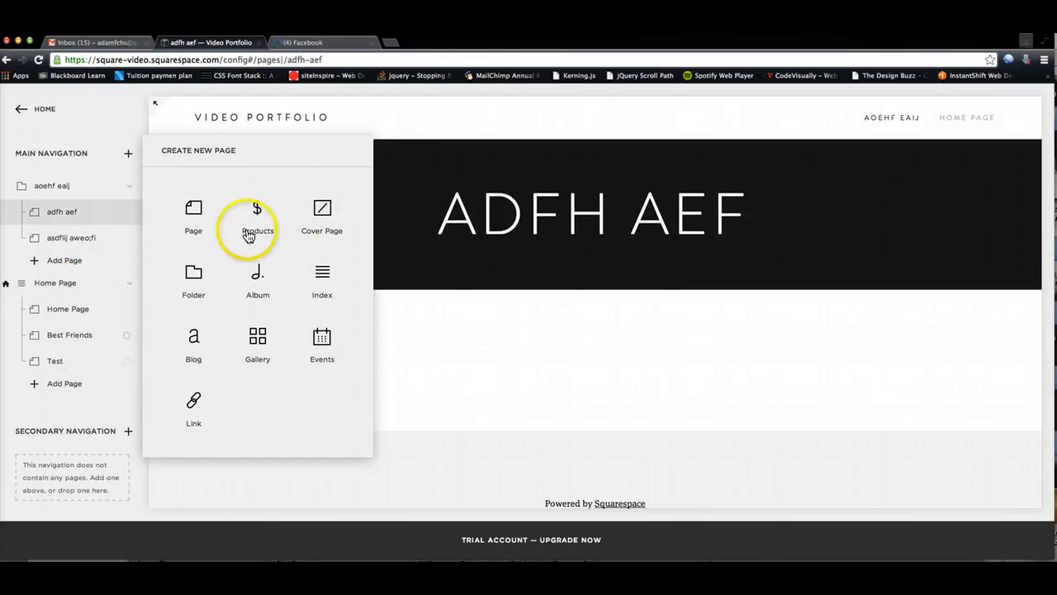
click(95, 402)
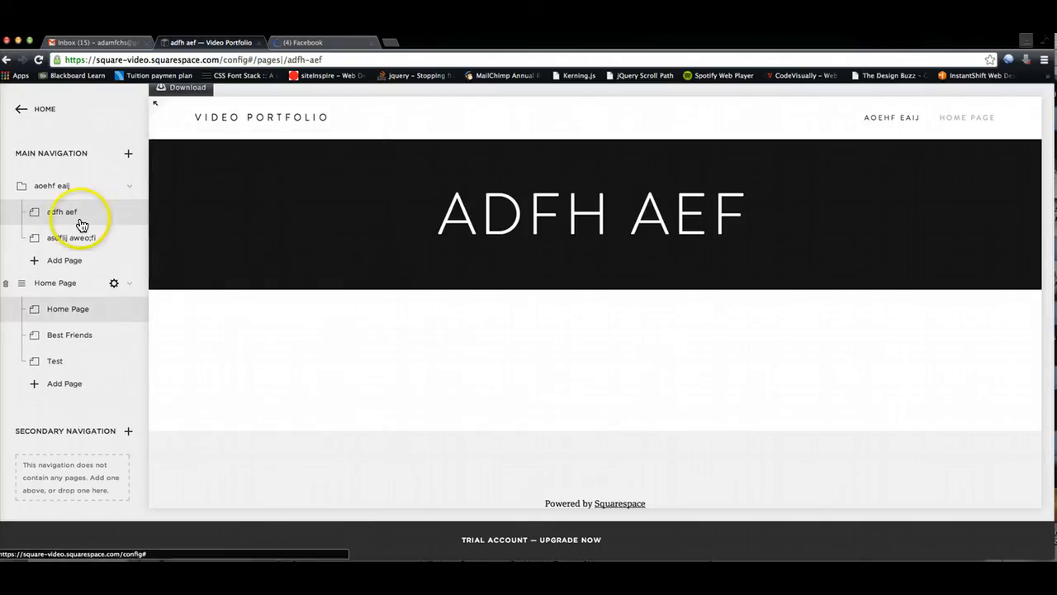
scroll(81, 224, down, 5)
scroll(81, 223, up, 5)
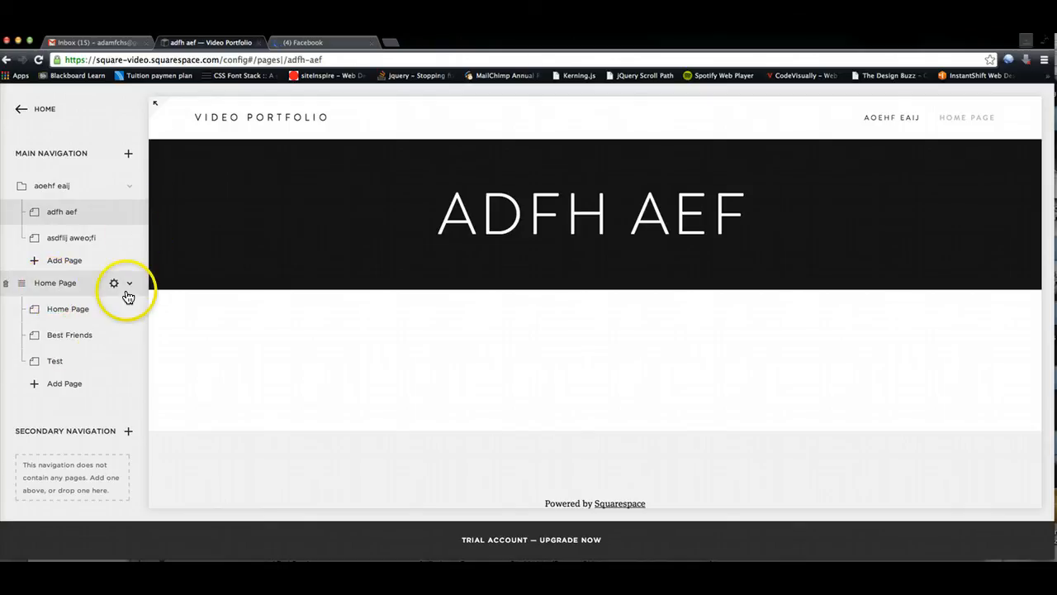
key(ctrl+Up)
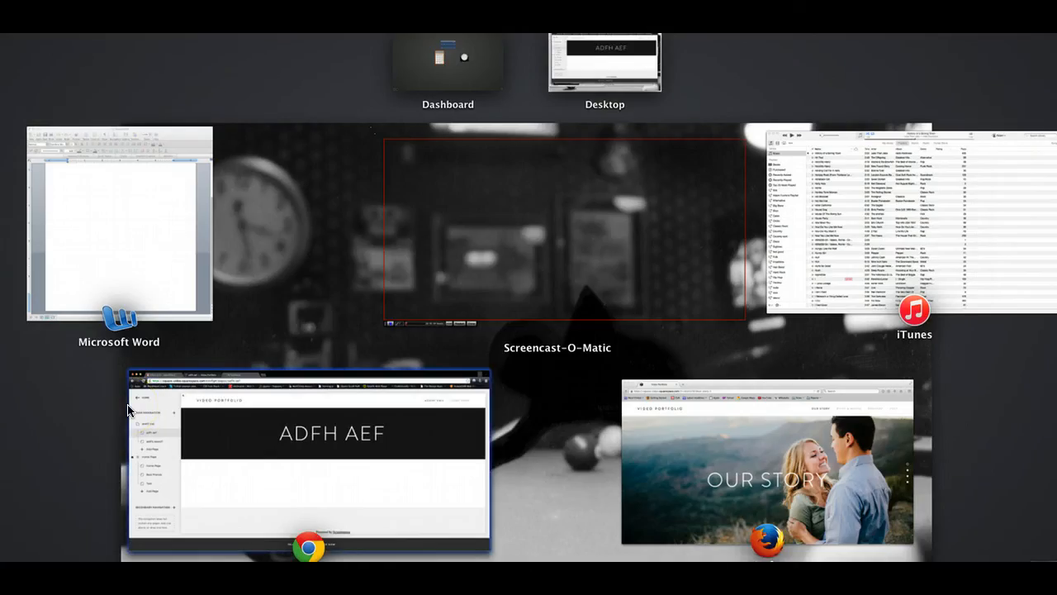
click(201, 416)
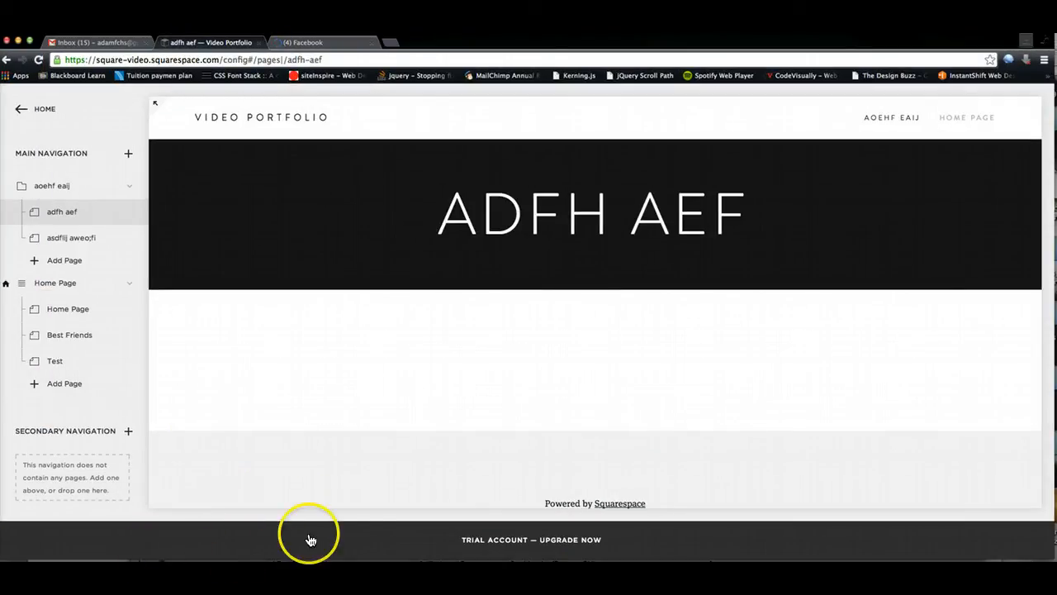